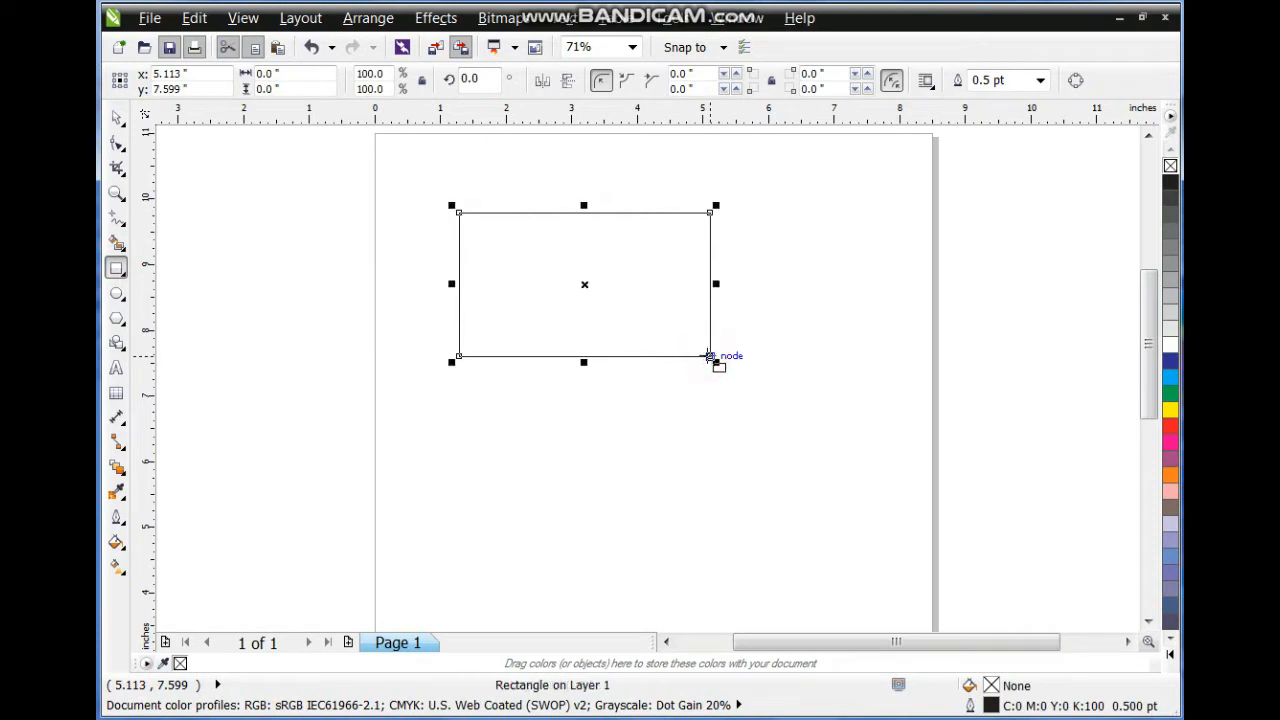
Round the rectangle's corners with the Shape tool and size it to 3.5 x 2 inches.
click(116, 144)
drag(464, 216, 482, 224)
click(286, 73)
text(3.5)
key(Tab)
text(2)
key(Return)
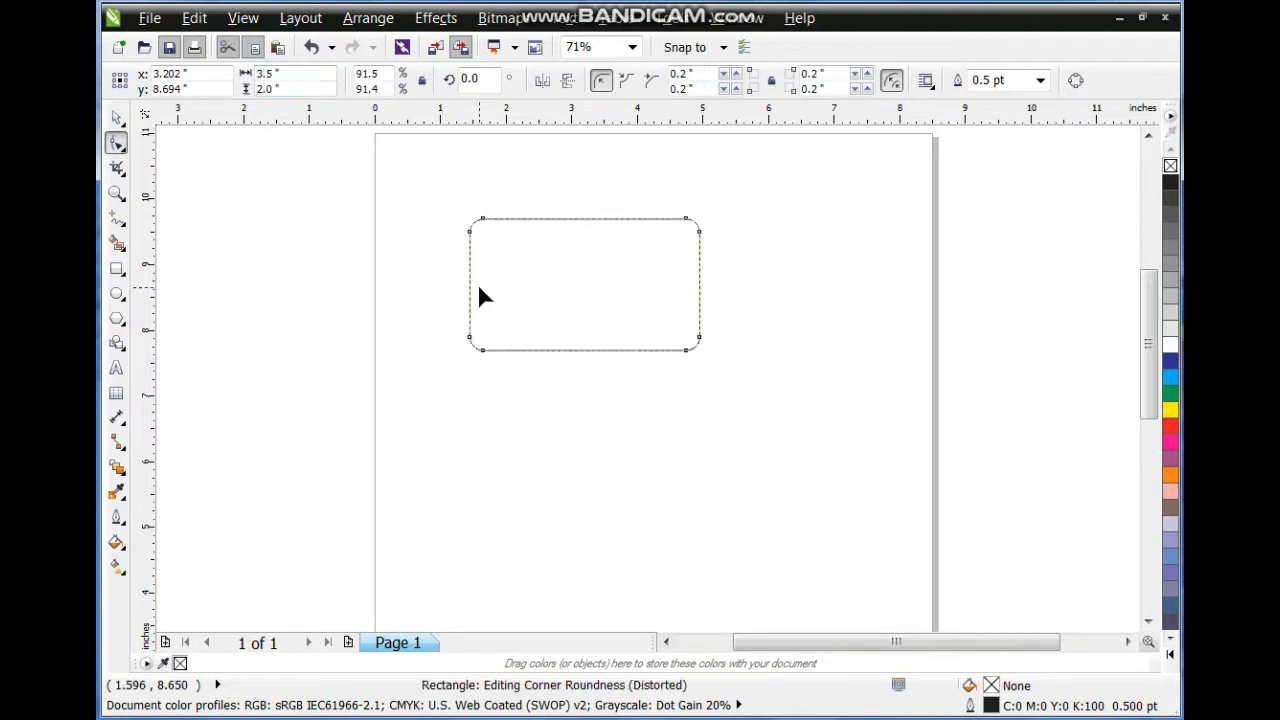
Zoom in on the card and draw a wide rectangle across its middle.
click(116, 193)
drag(432, 215, 737, 371)
right_click(703, 391)
drag(430, 171, 760, 401)
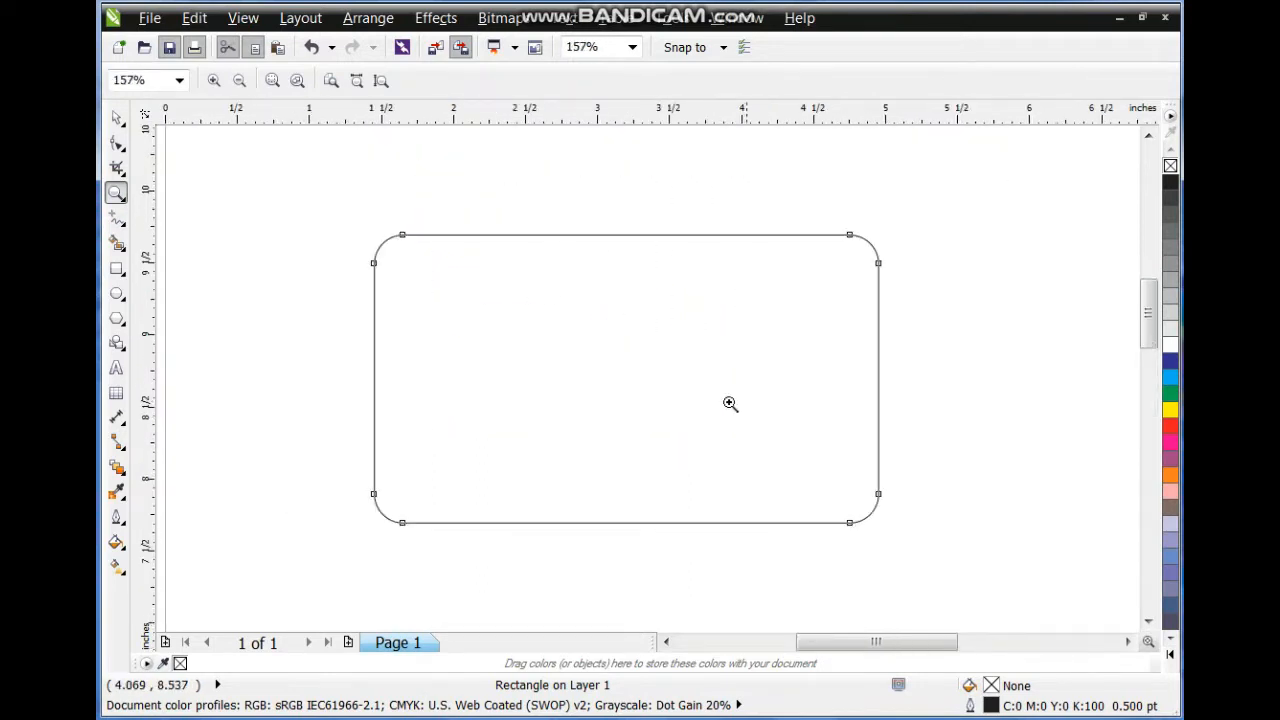
click(116, 268)
drag(322, 307, 910, 461)
Centre the new rectangle on the rounded card horizontally and vertically.
click(116, 119)
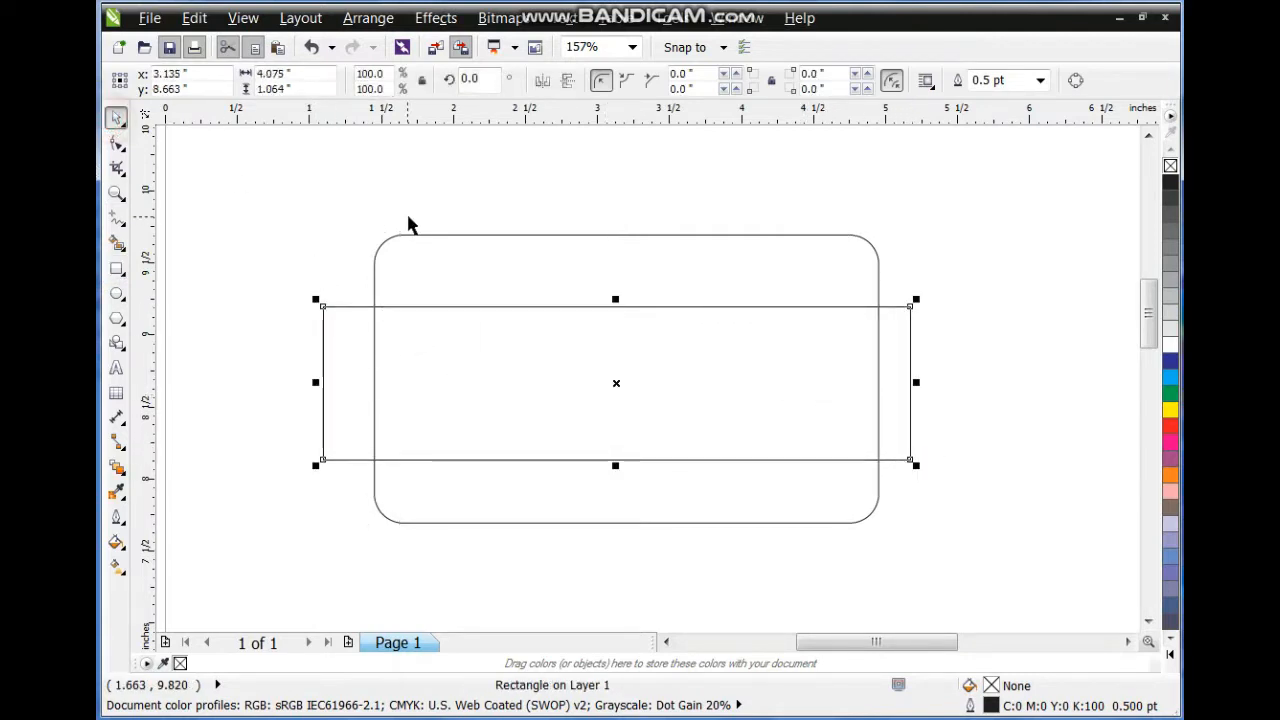
shift+click(420, 235)
key(c)
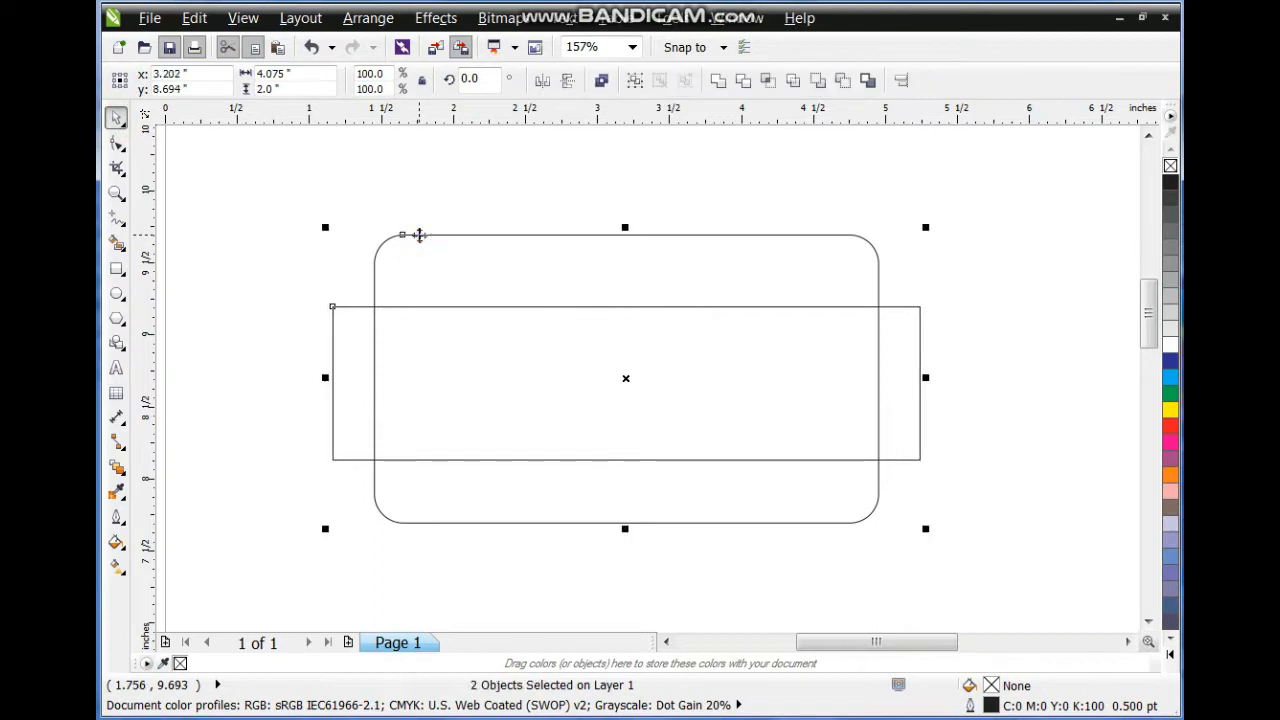
key(e)
Fill the band black and remove its outline.
click(368, 319)
click(367, 304)
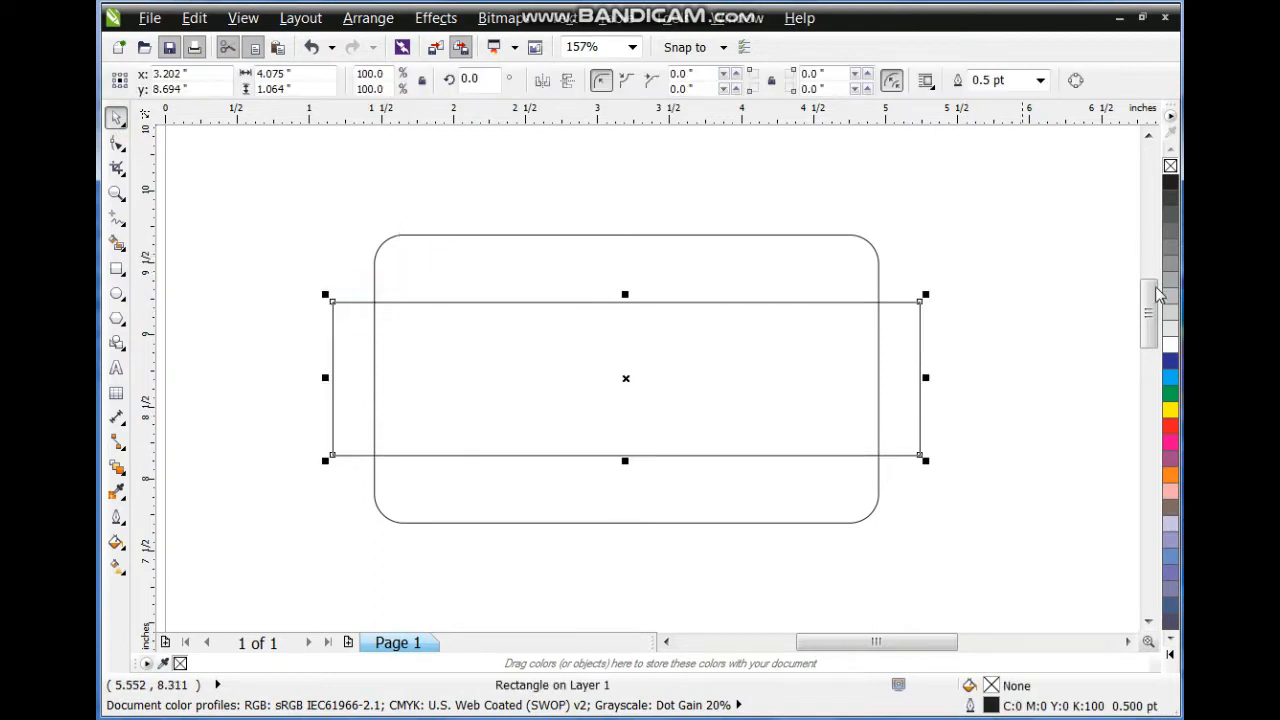
click(1171, 190)
click(1040, 300)
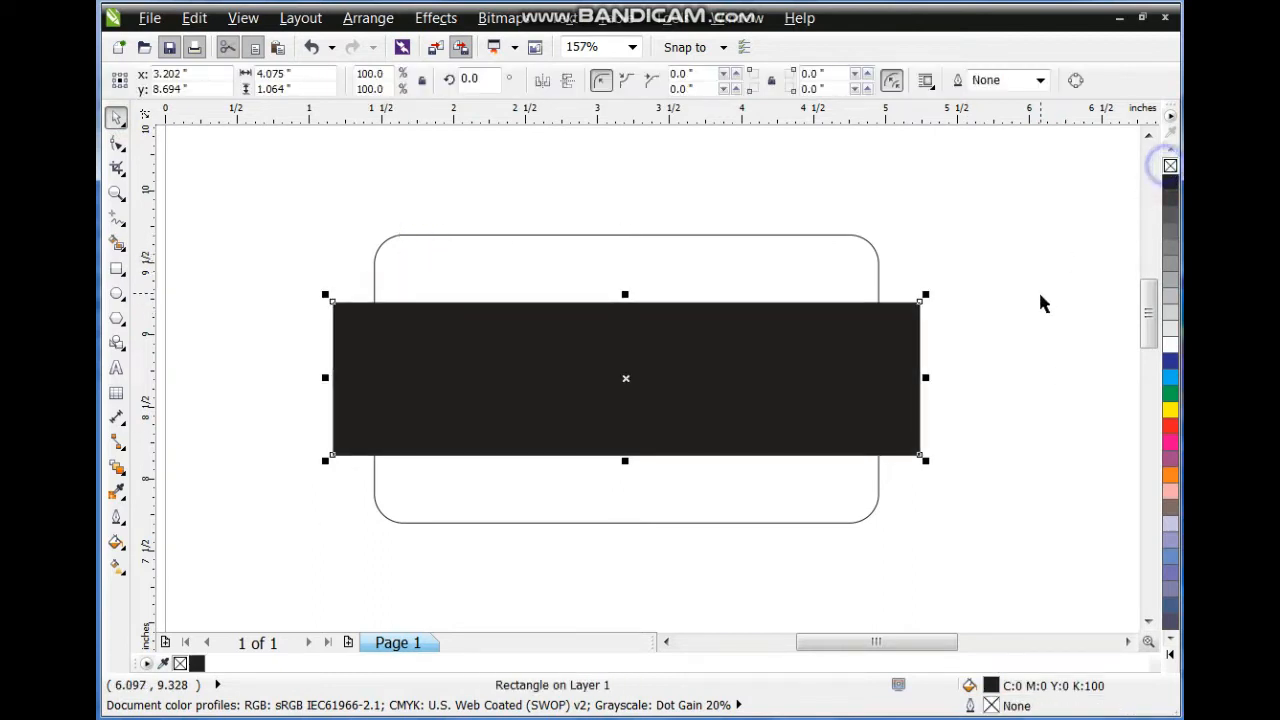
click(872, 332)
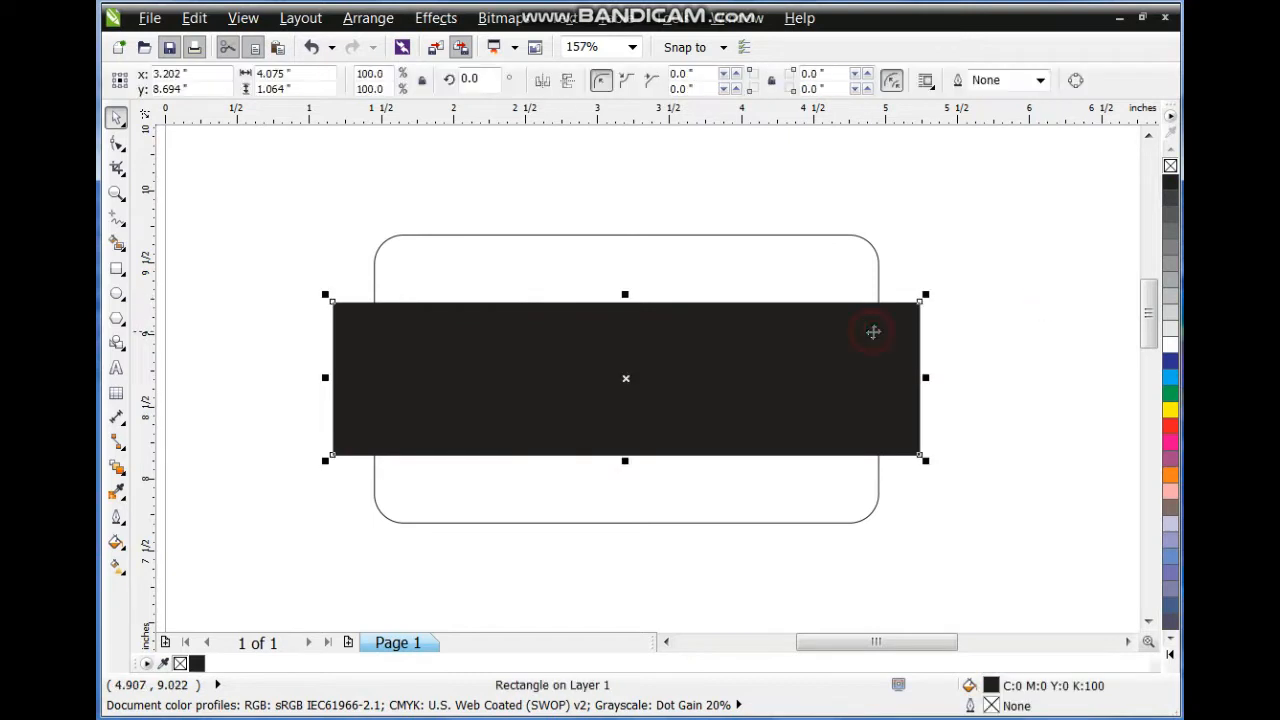
click(997, 338)
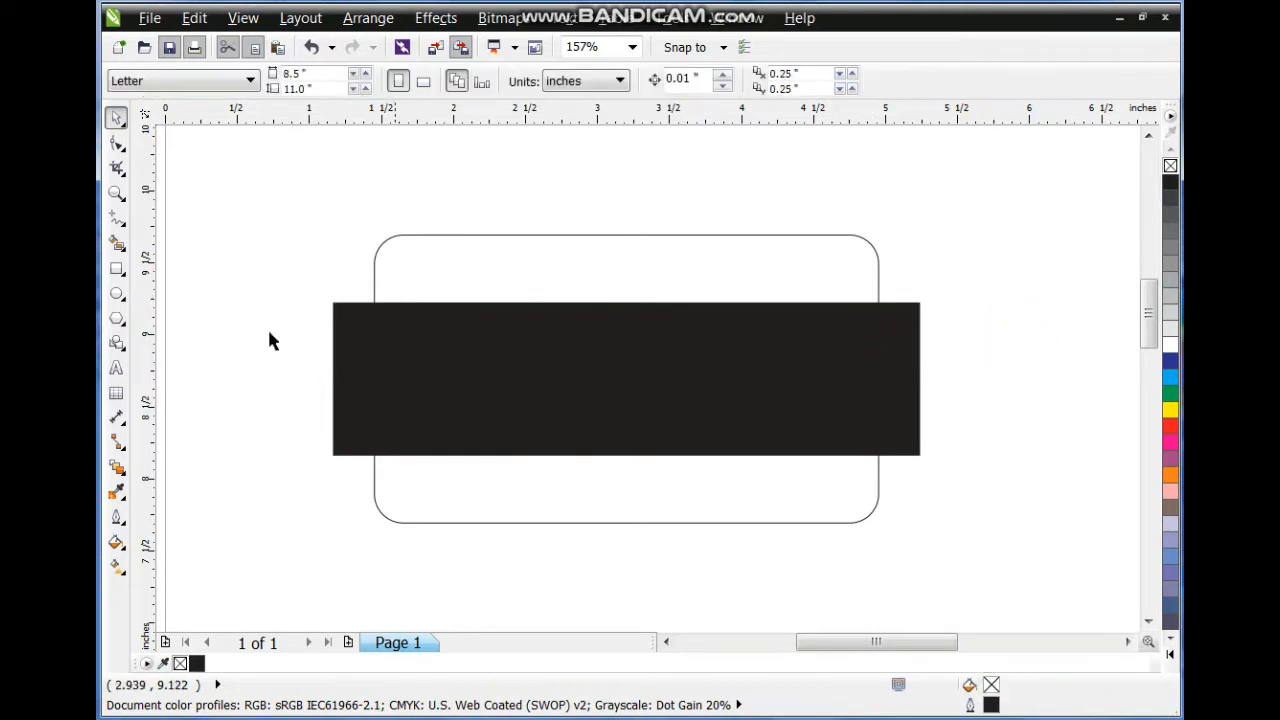
Draw a hexagon left of the band and rotate it 90°.
click(117, 318)
drag(190, 248, 383, 458)
click(466, 79)
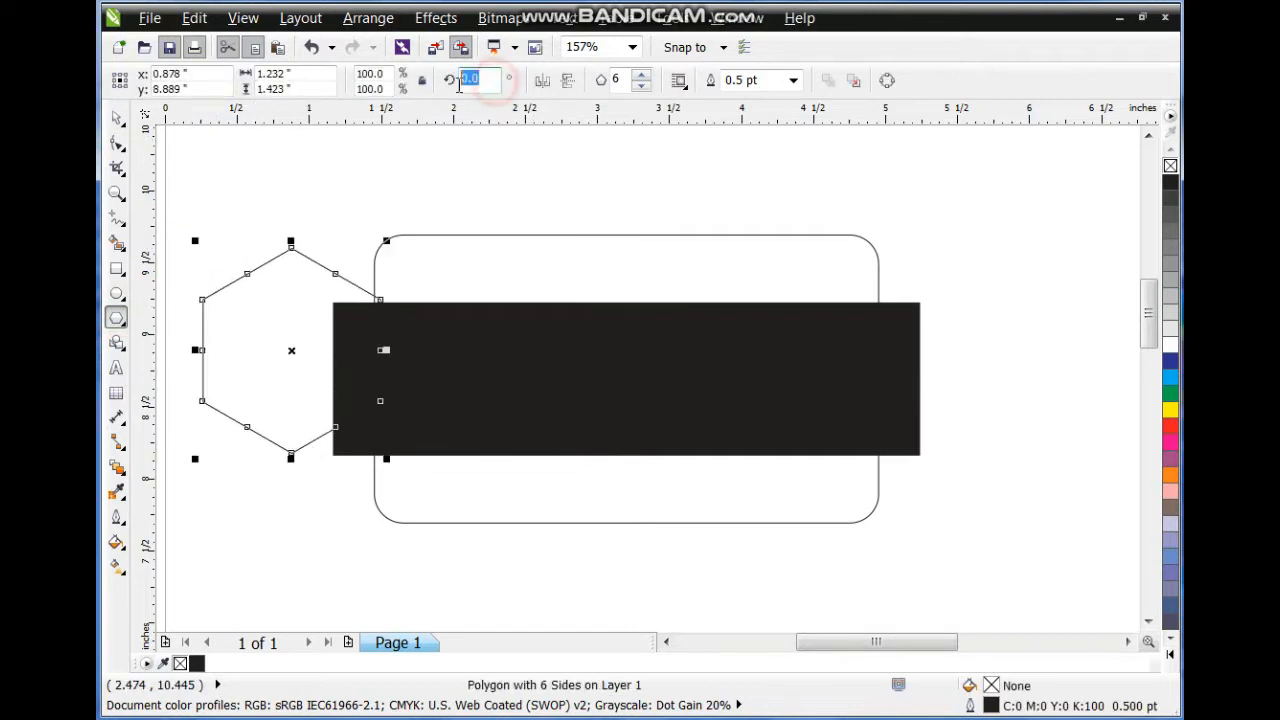
text(45)
key(Return)
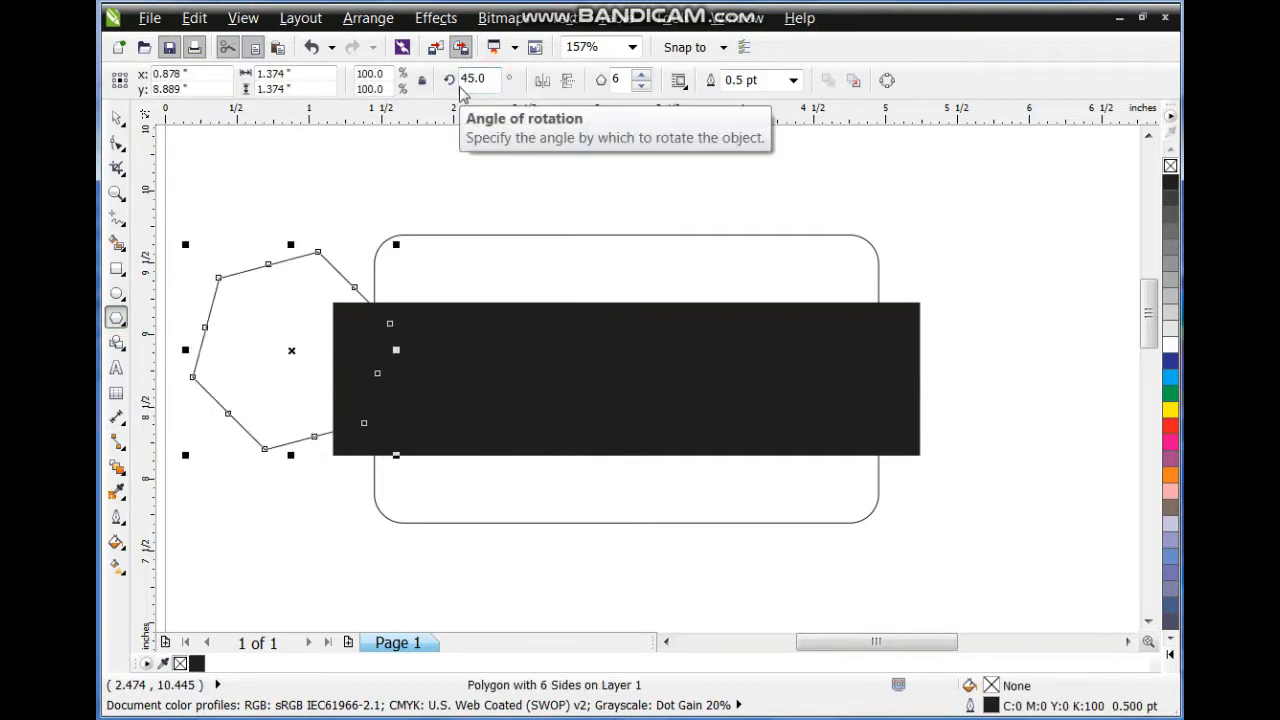
key(ctrl+z)
click(486, 84)
text(9)
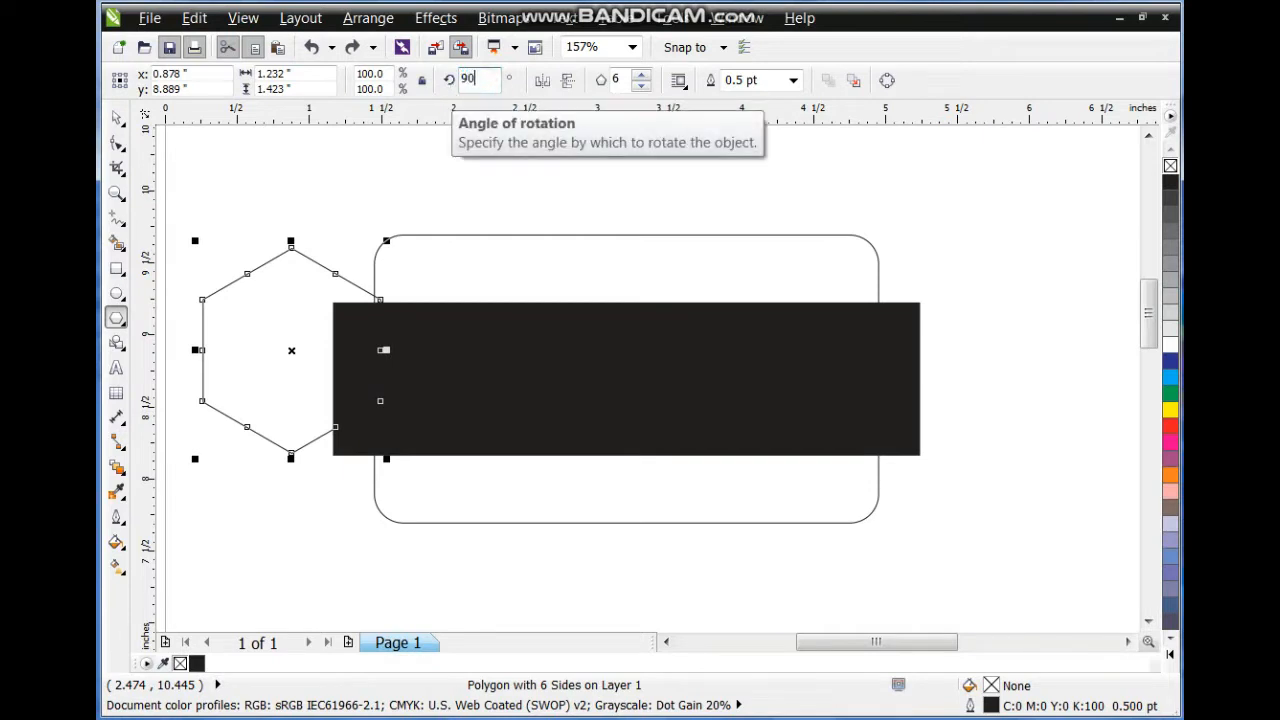
text(0)
key(Return)
Fill the hexagon red, align it with the band, enlarge it about 125% and centre it.
click(1170, 428)
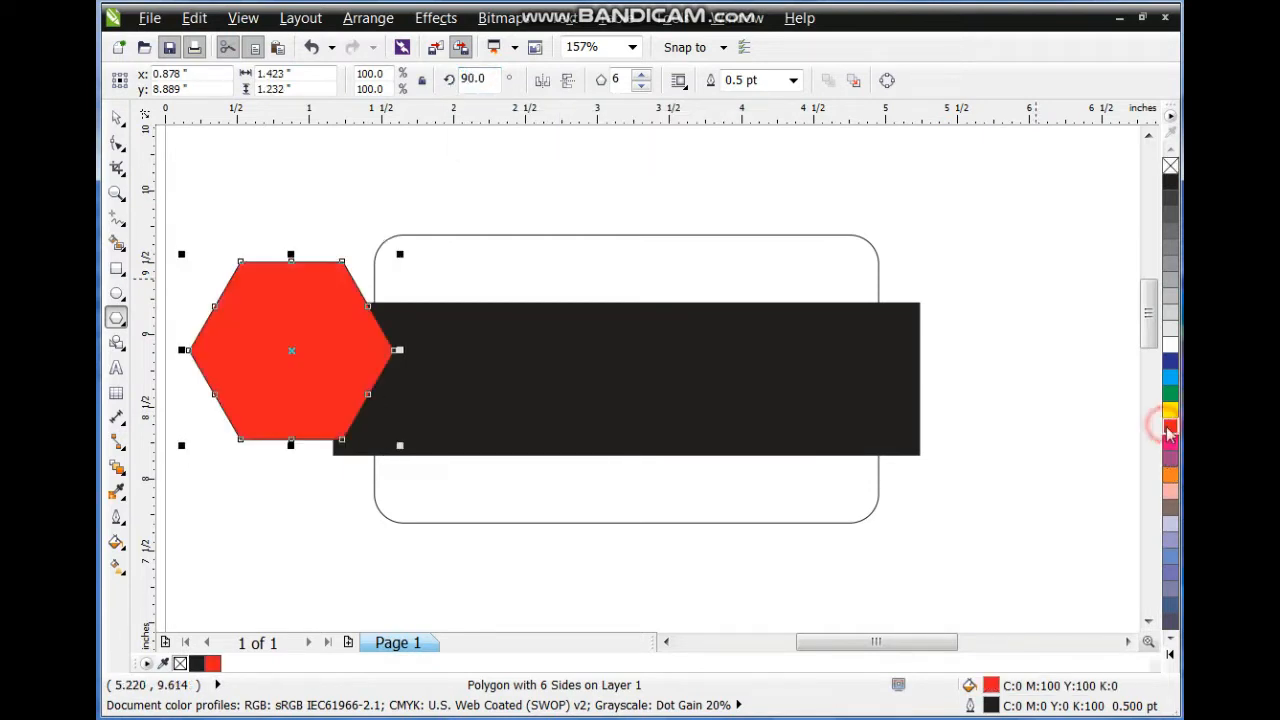
click(114, 120)
shift+click(620, 362)
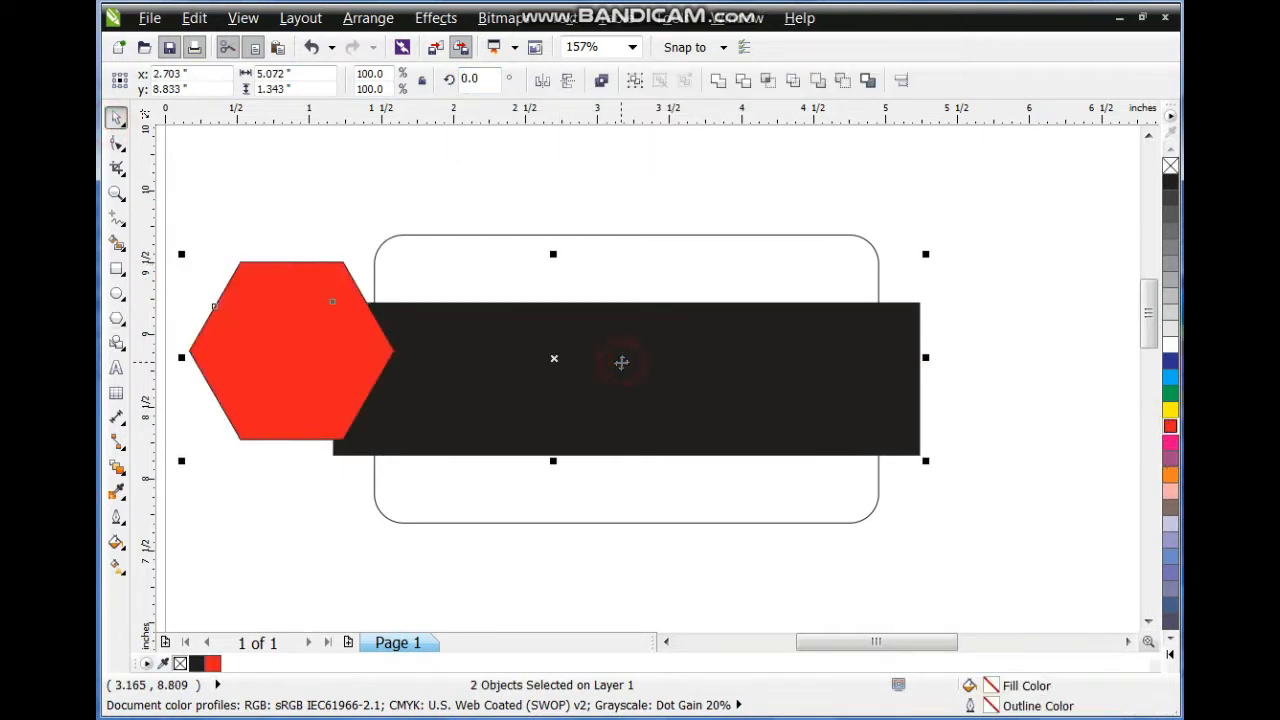
key(c)
key(Escape)
drag(318, 365, 478, 366)
drag(563, 284, 603, 291)
drag(490, 366, 529, 364)
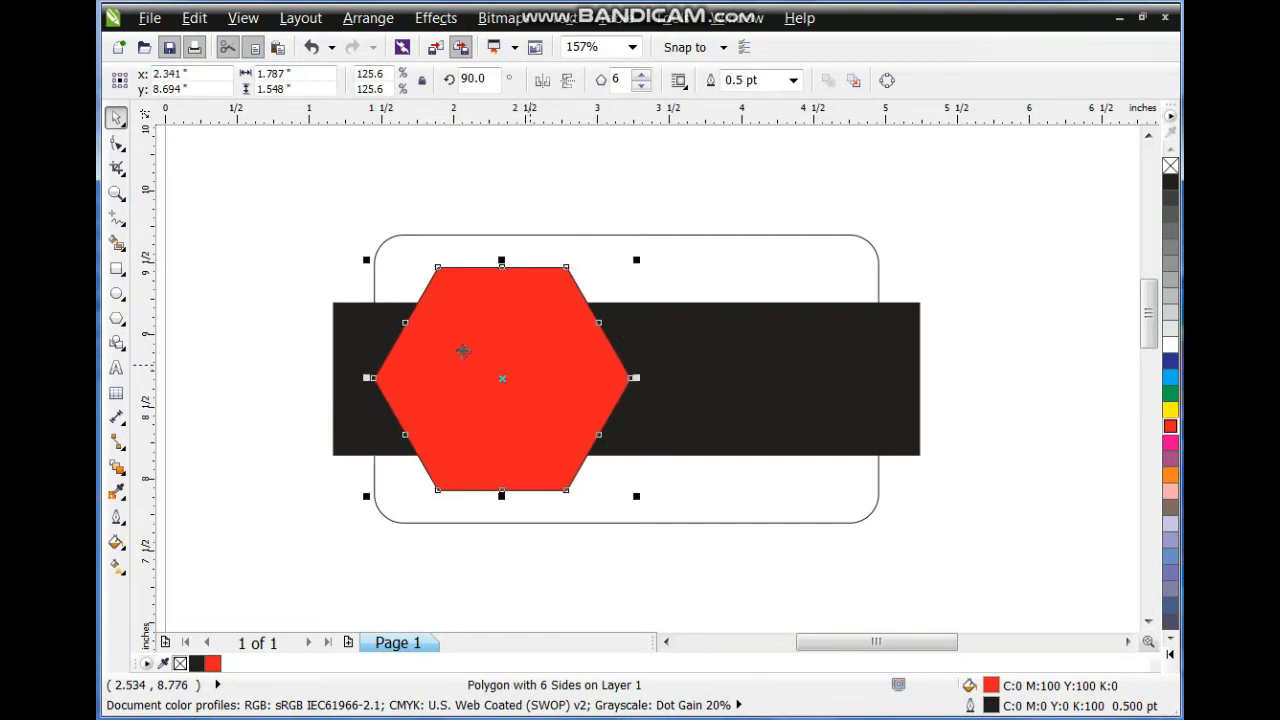
Convert the hexagon to curves and select its left-side nodes.
click(112, 146)
key(ctrl+q)
drag(275, 226, 458, 536)
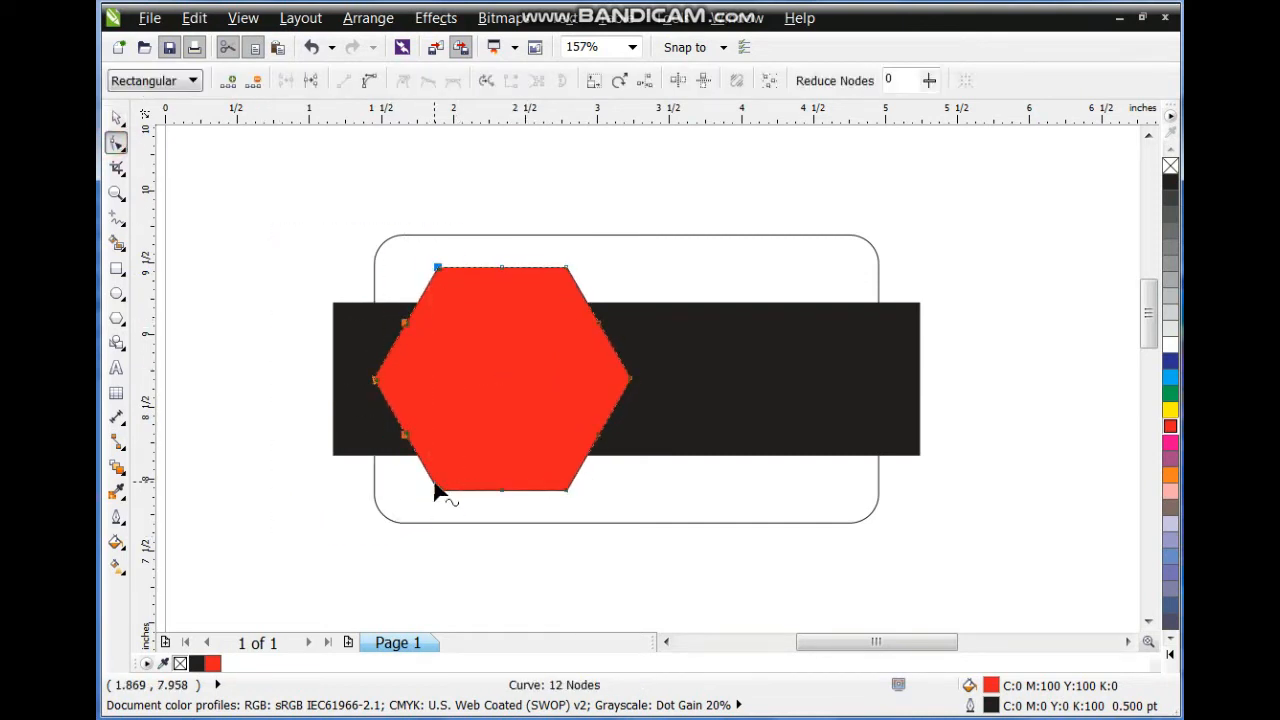
Drag the hexagon's left nodes outward into a long pointed shape.
drag(437, 491, 274, 490)
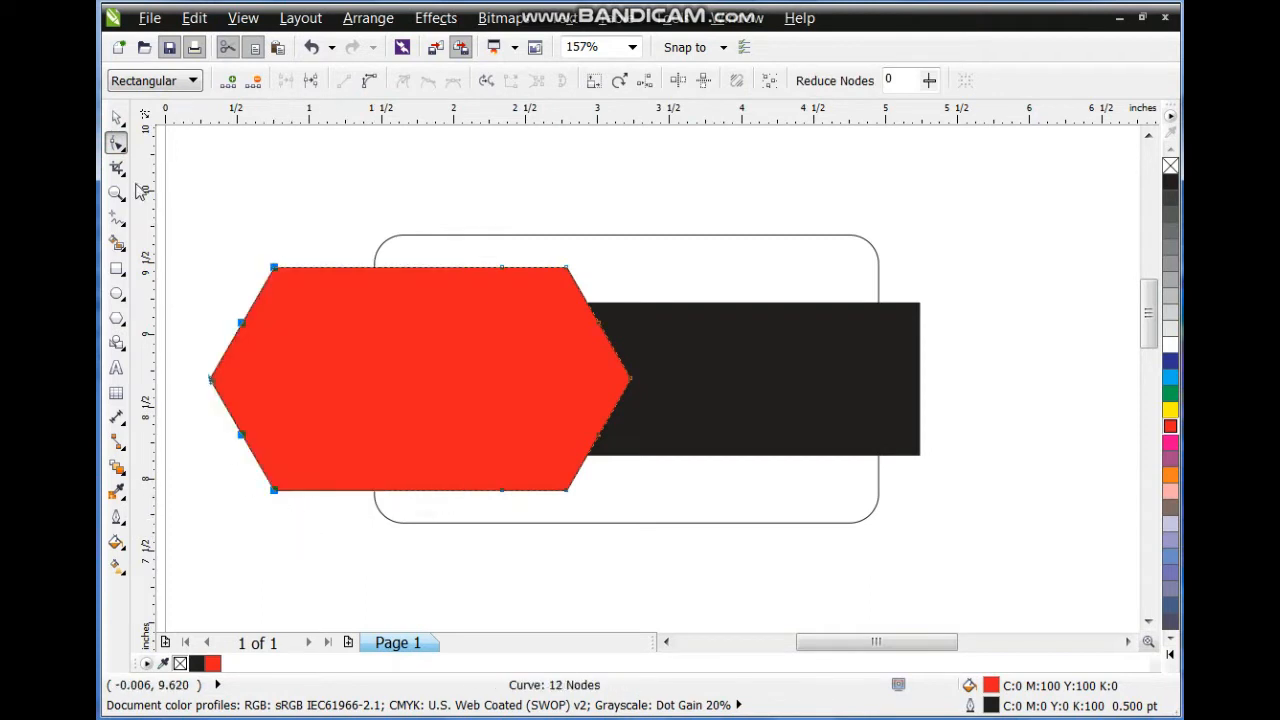
click(117, 106)
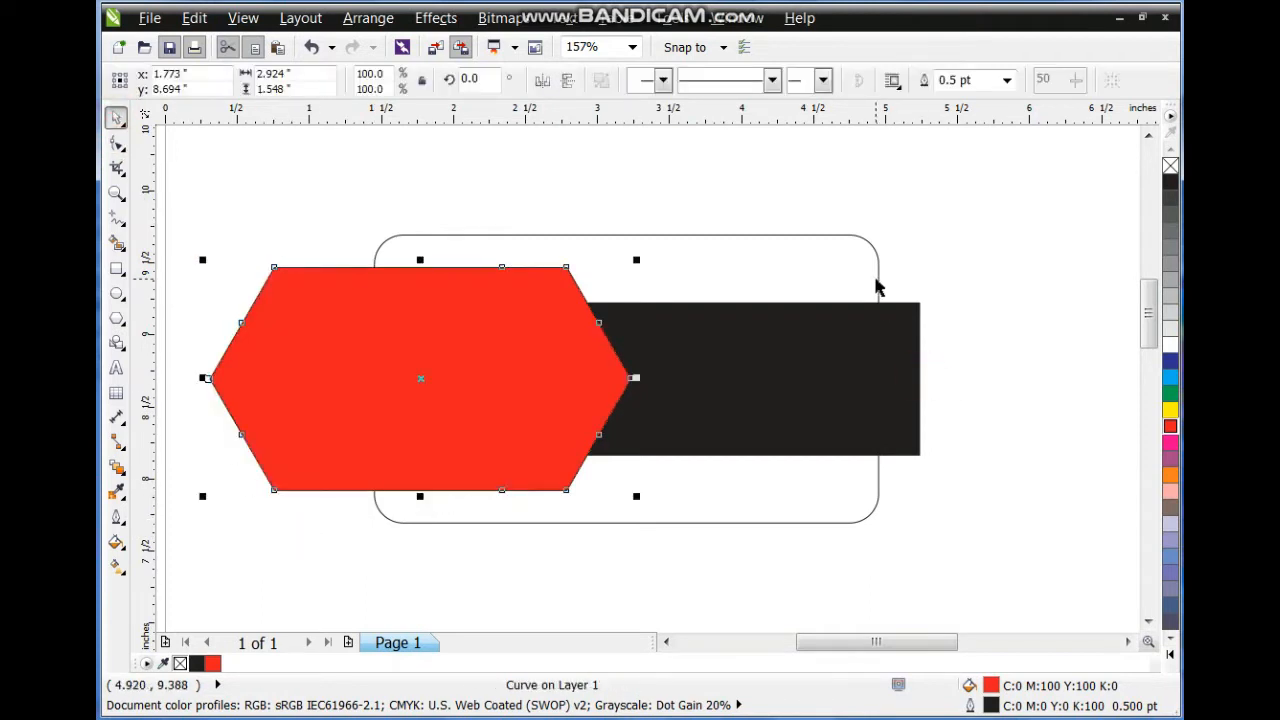
shift+click(880, 332)
shift+click(878, 296)
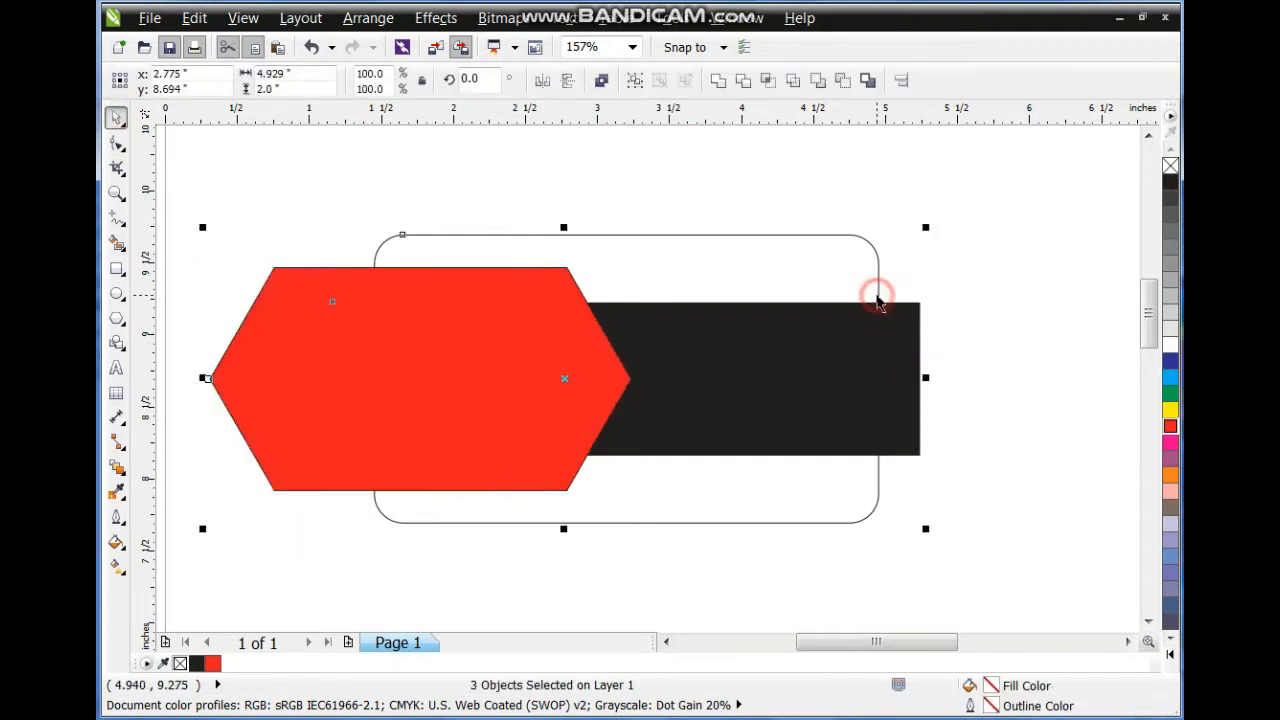
click(980, 291)
click(566, 350)
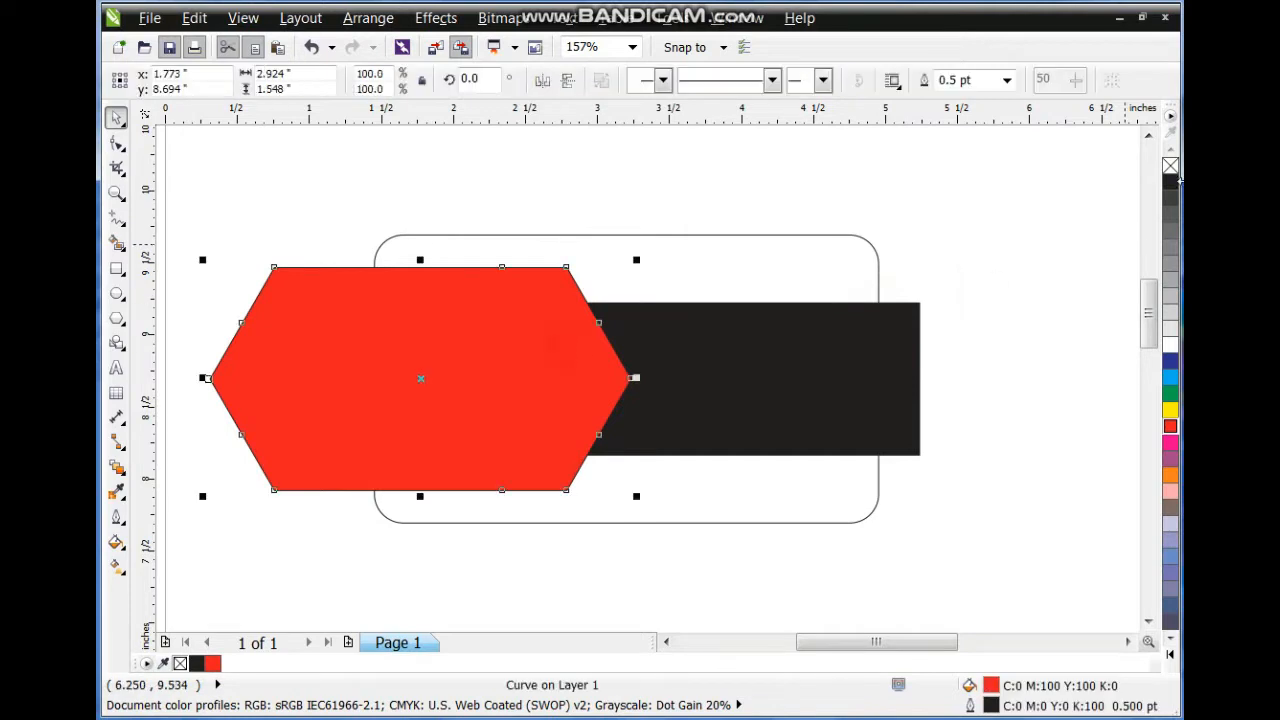
Remove the red shape's outline and shift it slightly left.
right_click(1171, 167)
click(1057, 349)
click(577, 399)
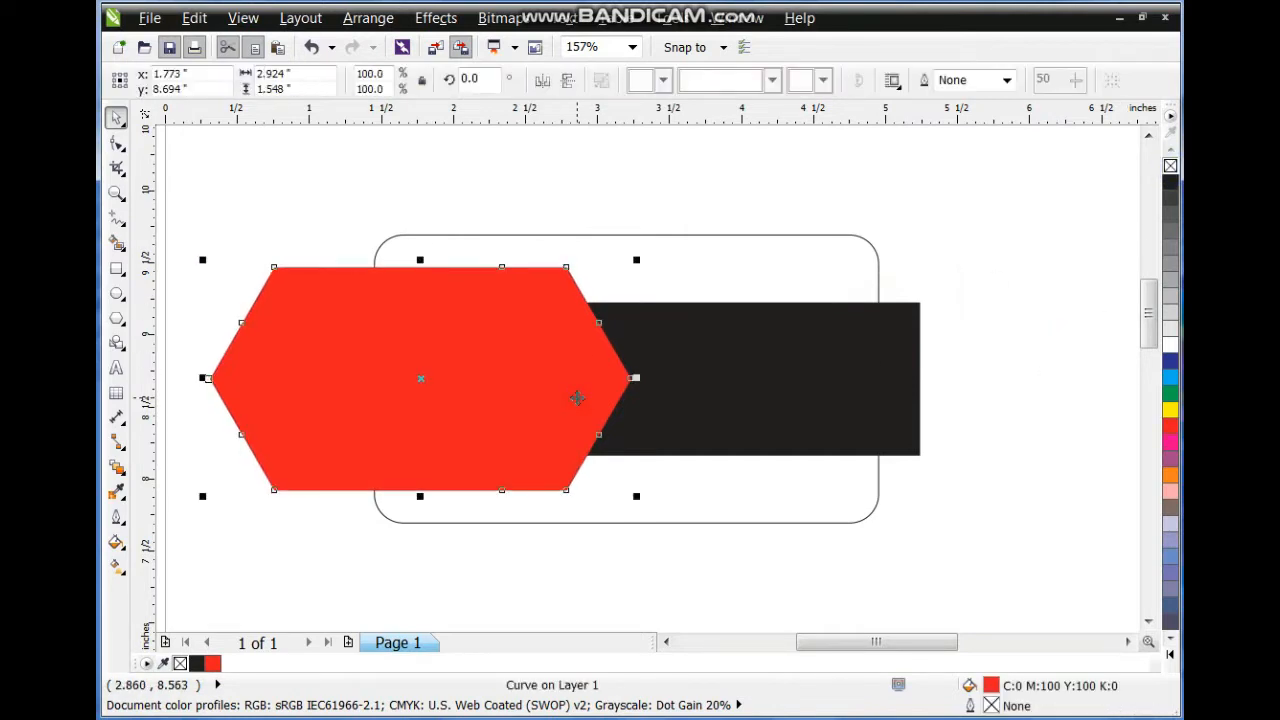
drag(571, 394, 542, 396)
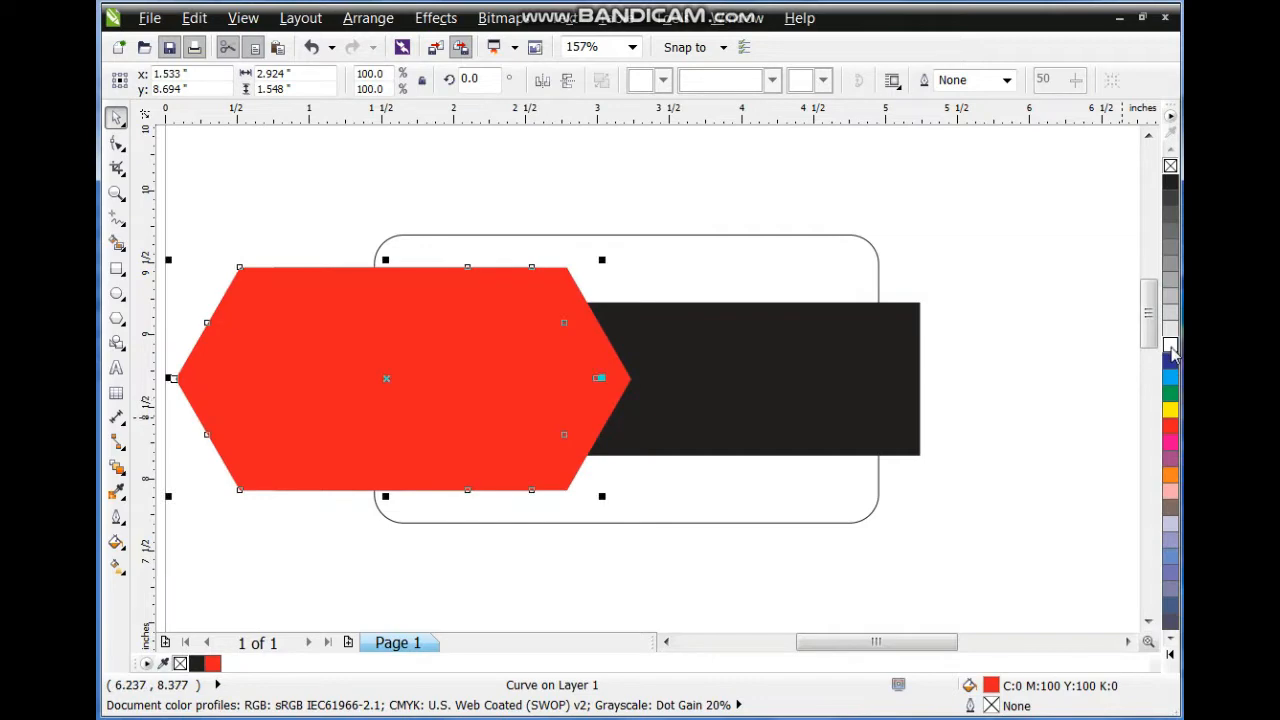
click(1035, 358)
click(613, 357)
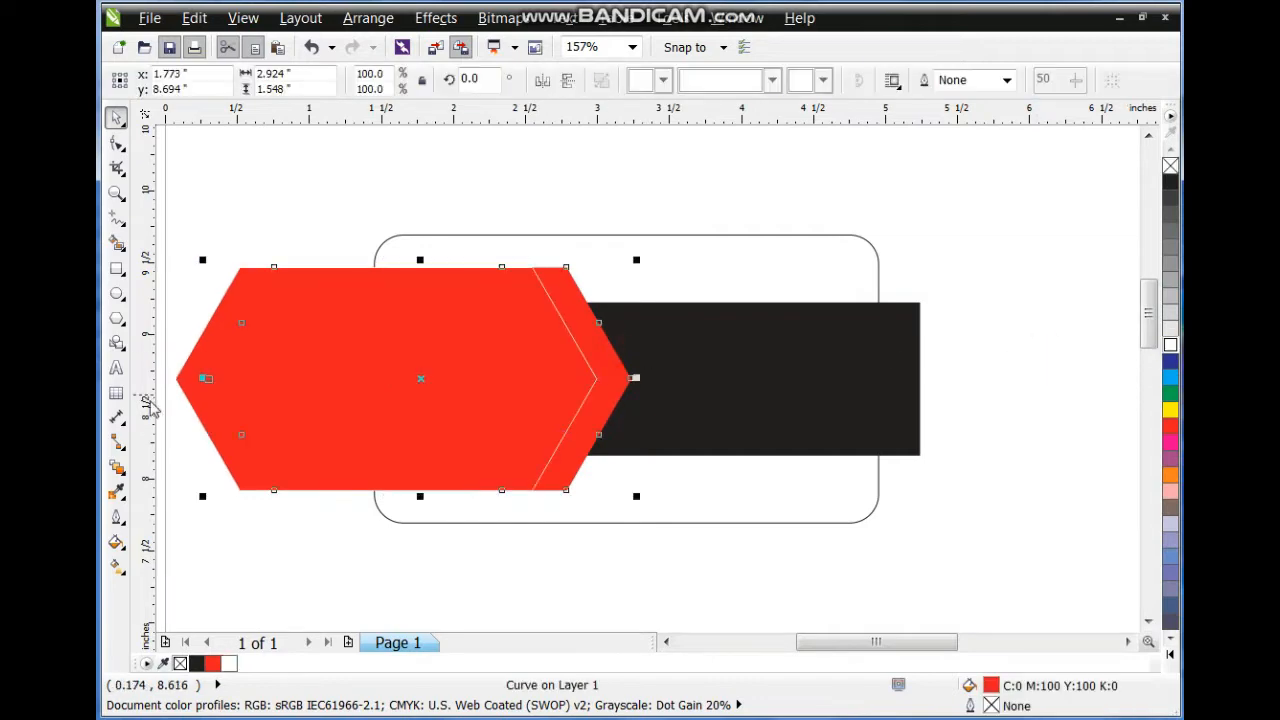
Give the underlying hexagon copy a darker red uniform fill.
click(118, 542)
click(150, 542)
click(446, 170)
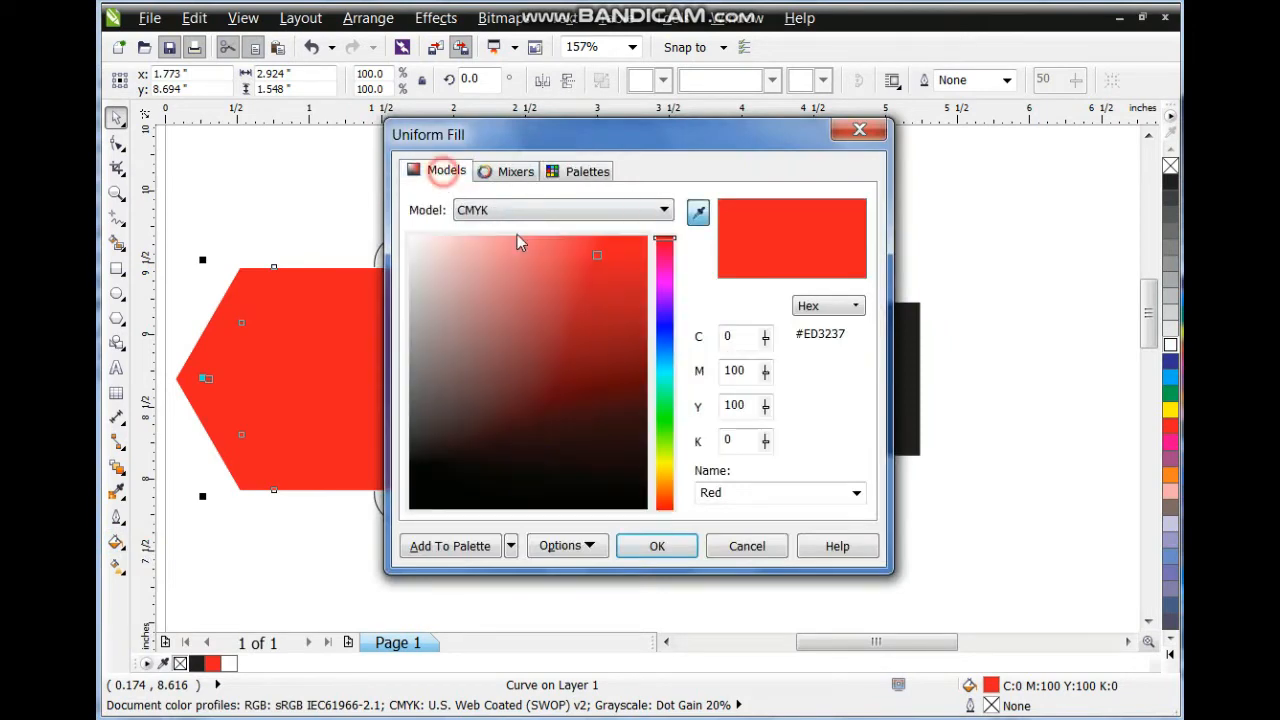
click(609, 347)
click(668, 547)
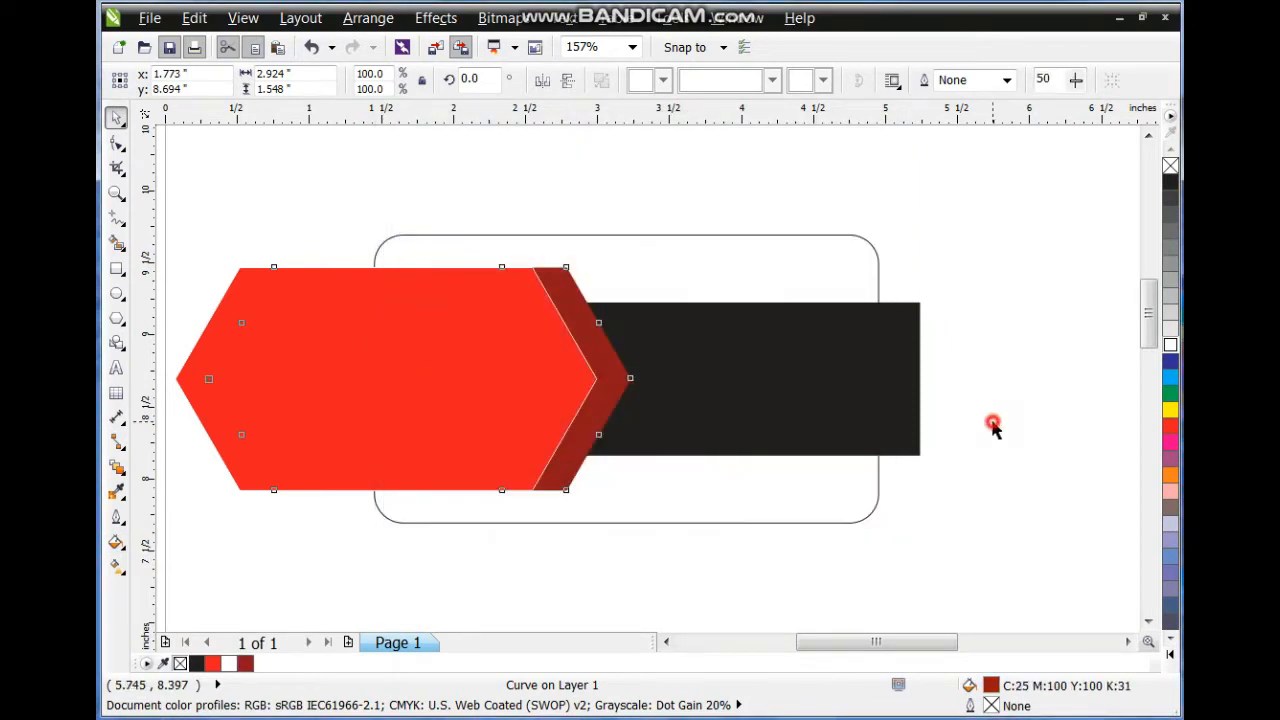
click(990, 430)
PowerClip the bright red shape inside the black band.
click(612, 368)
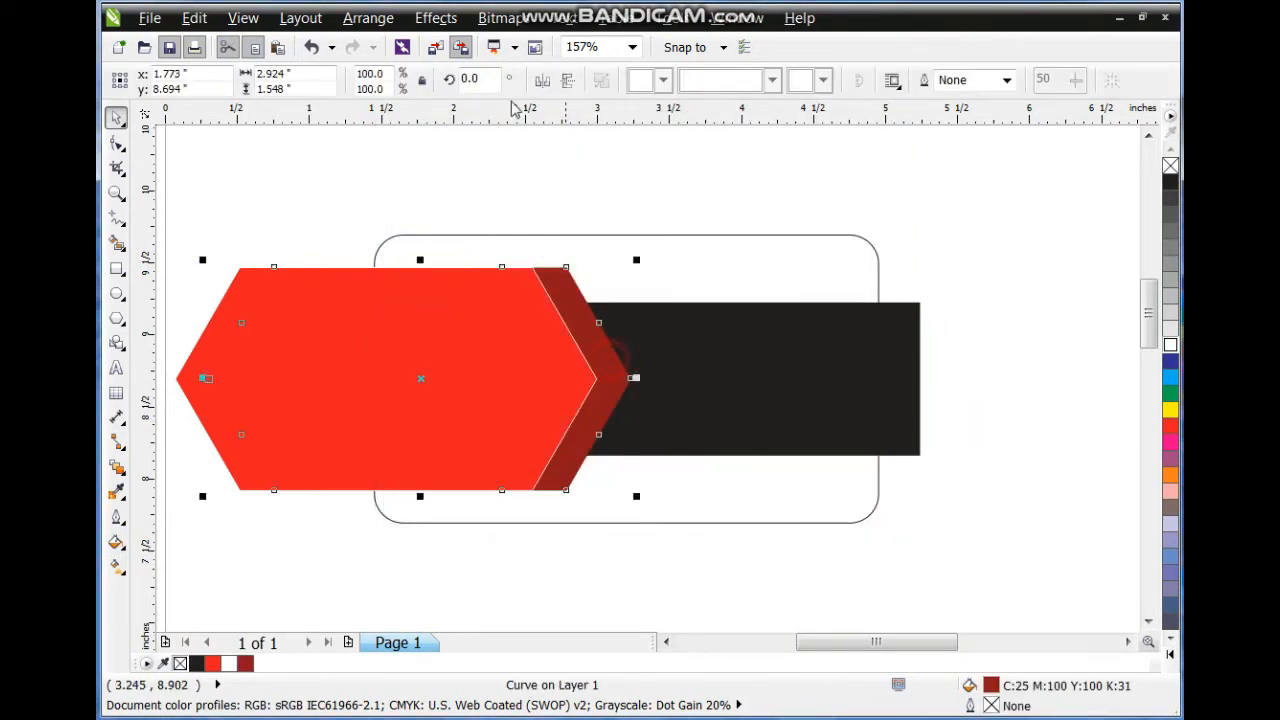
click(436, 17)
mouse_move(540, 343)
click(700, 334)
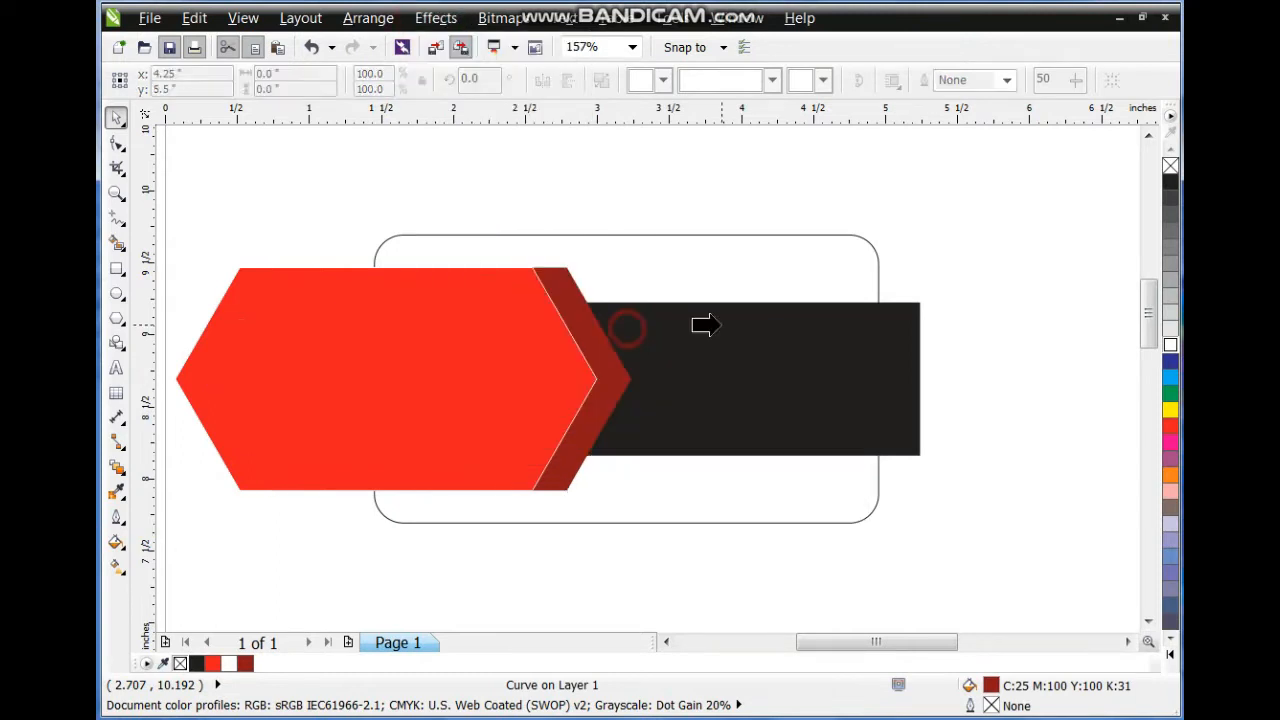
click(710, 325)
click(999, 325)
Remove the red hexagon's outline.
click(574, 370)
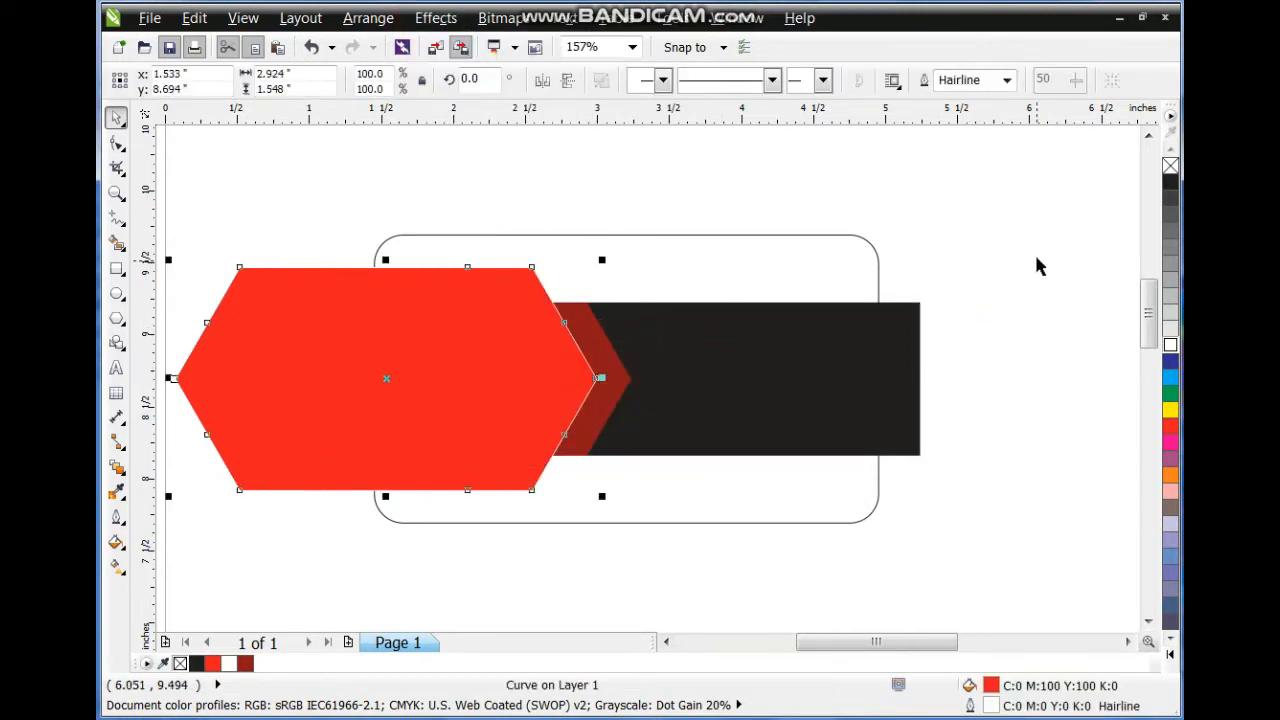
right_click(1167, 165)
click(1086, 244)
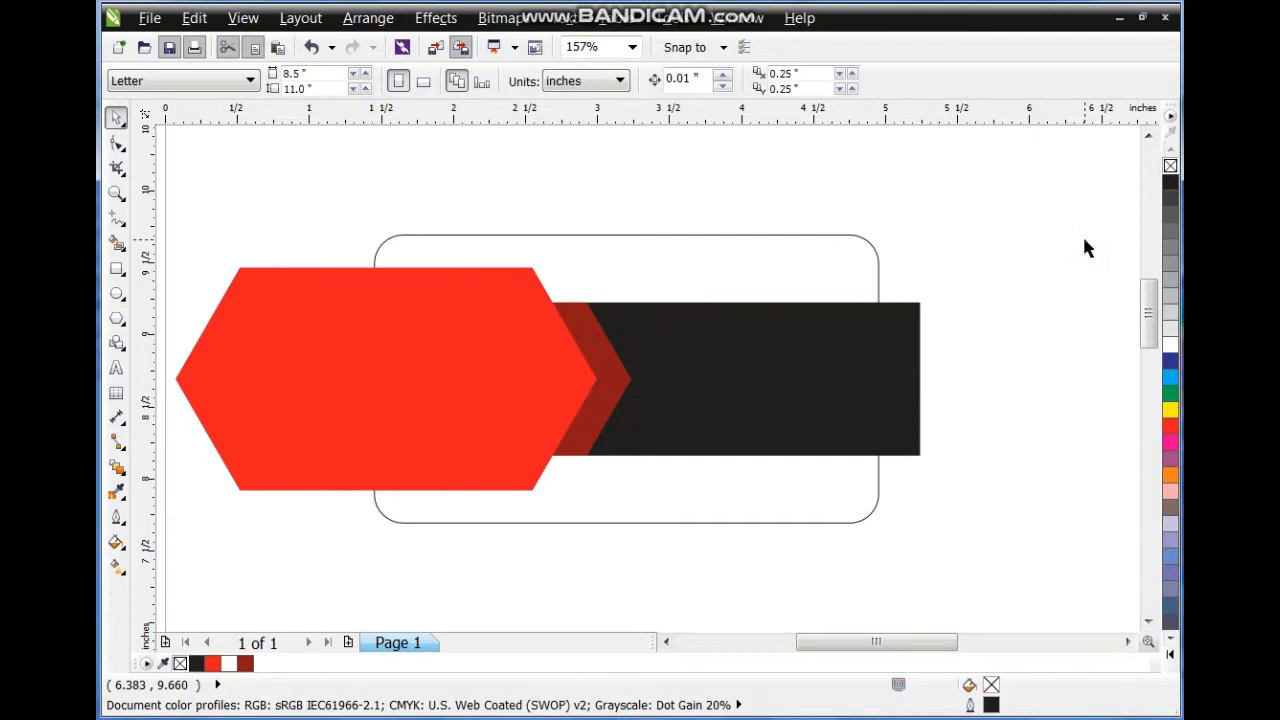
click(527, 315)
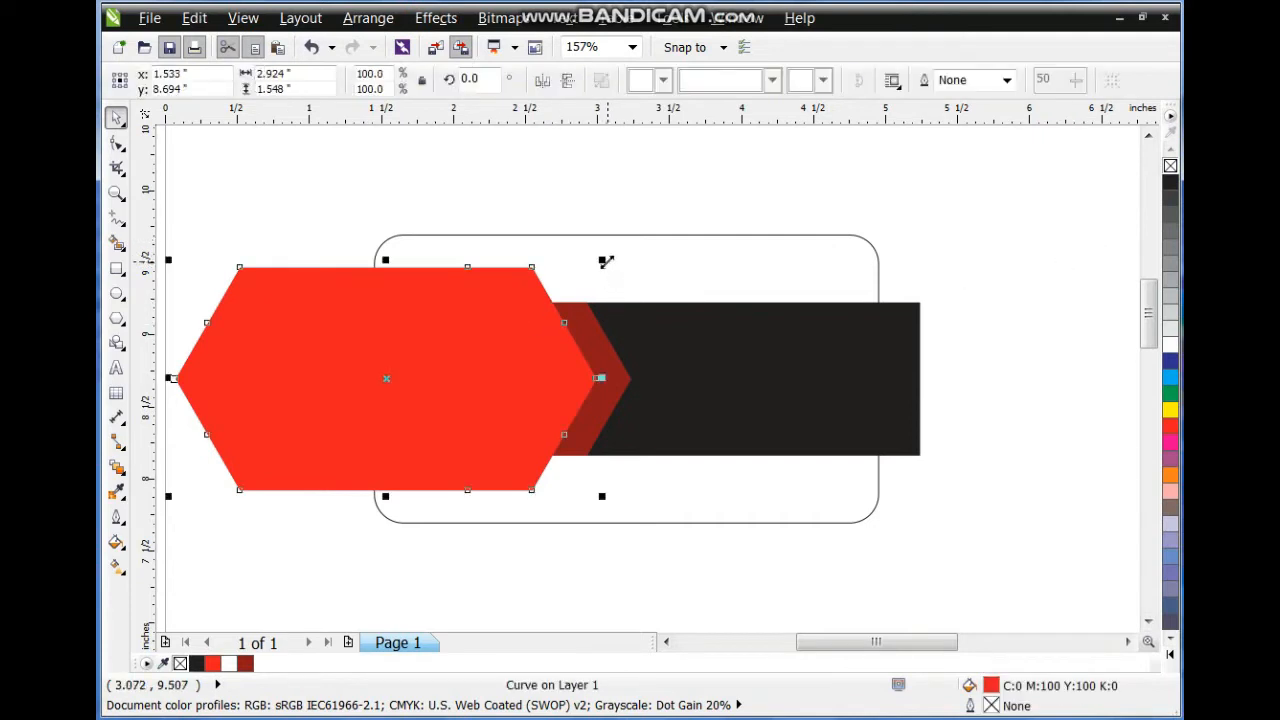
Make a smaller black copy of the hexagon inside it.
mouse_move(603, 260)
mouse_down()
mouse_move(590, 275)
mouse_move(600, 272)
mouse_up()
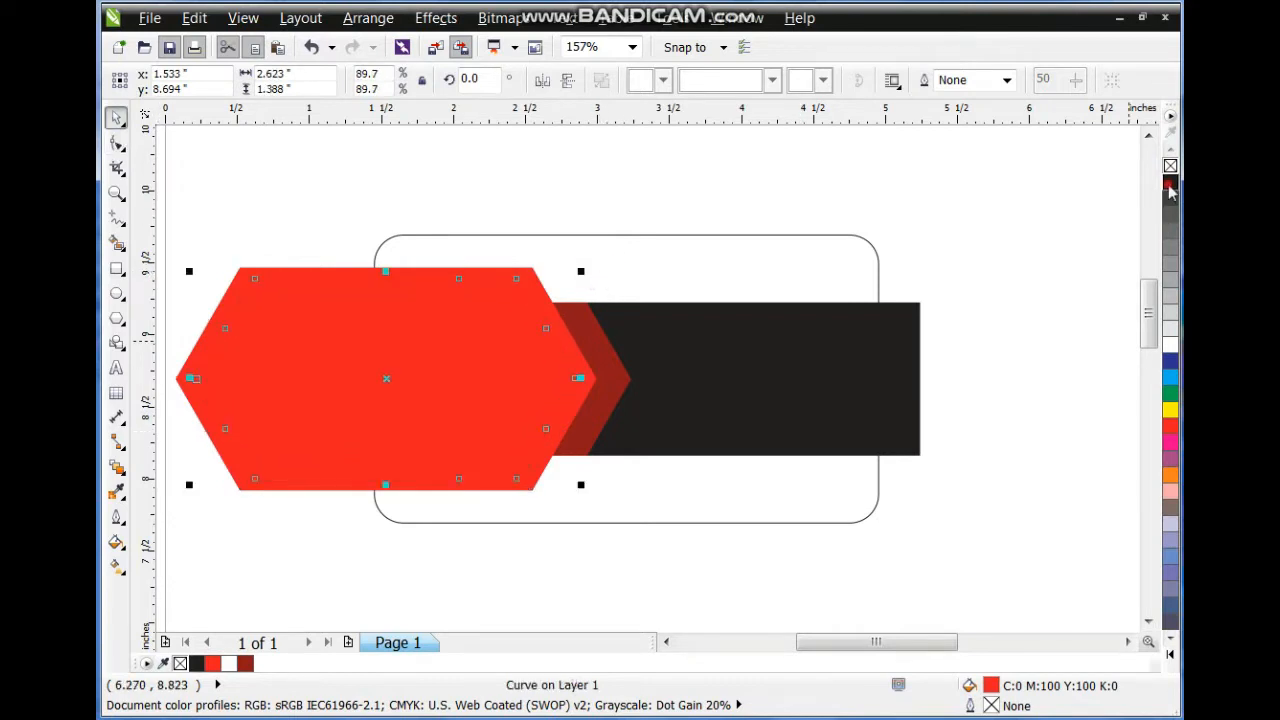
click(1170, 184)
click(1033, 288)
PowerClip both hexagons inside the chosen frame.
drag(163, 230, 603, 547)
click(436, 18)
mouse_move(506, 339)
click(680, 334)
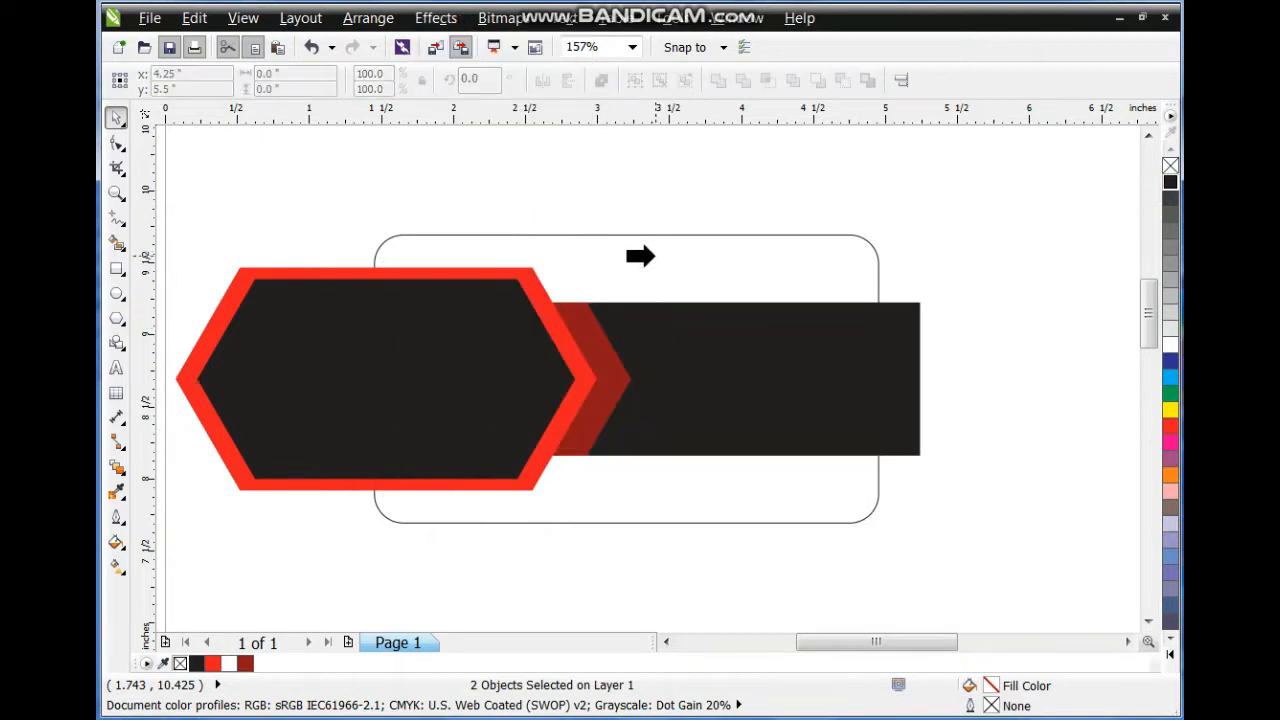
click(851, 340)
Place the dark band inside the rounded card with PowerClip.
click(436, 18)
mouse_move(506, 334)
click(634, 334)
click(649, 233)
click(641, 198)
Shrink the inner black hexagon to thicken the red border.
click(491, 400)
drag(577, 272, 570, 278)
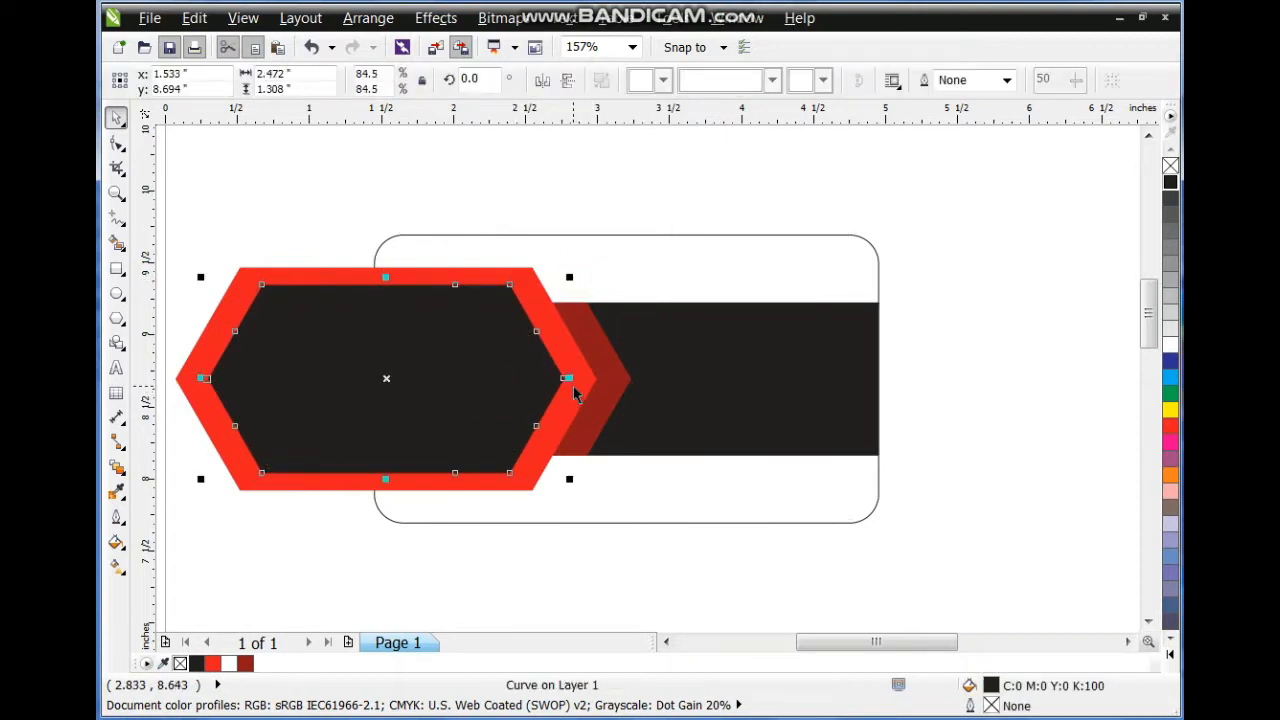
shift+click(590, 380)
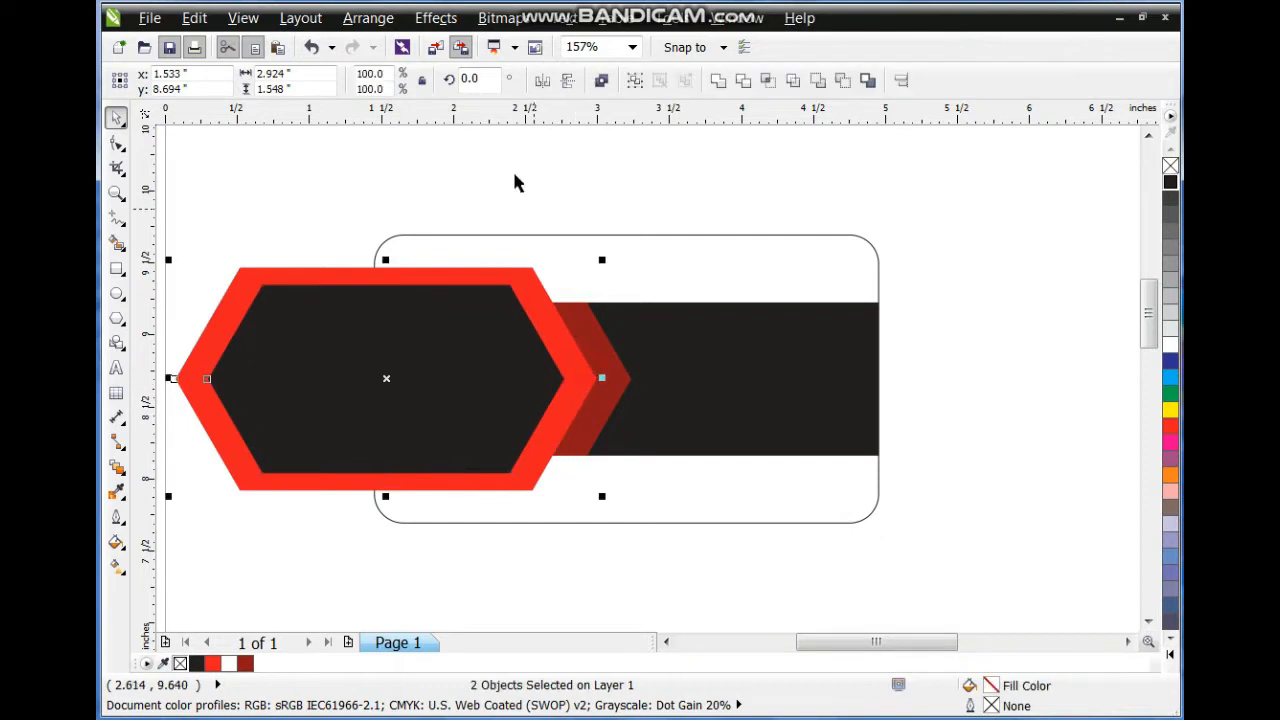
PowerClip the hexagons inside the rounded card and zoom to fit the card.
click(436, 18)
mouse_move(480, 334)
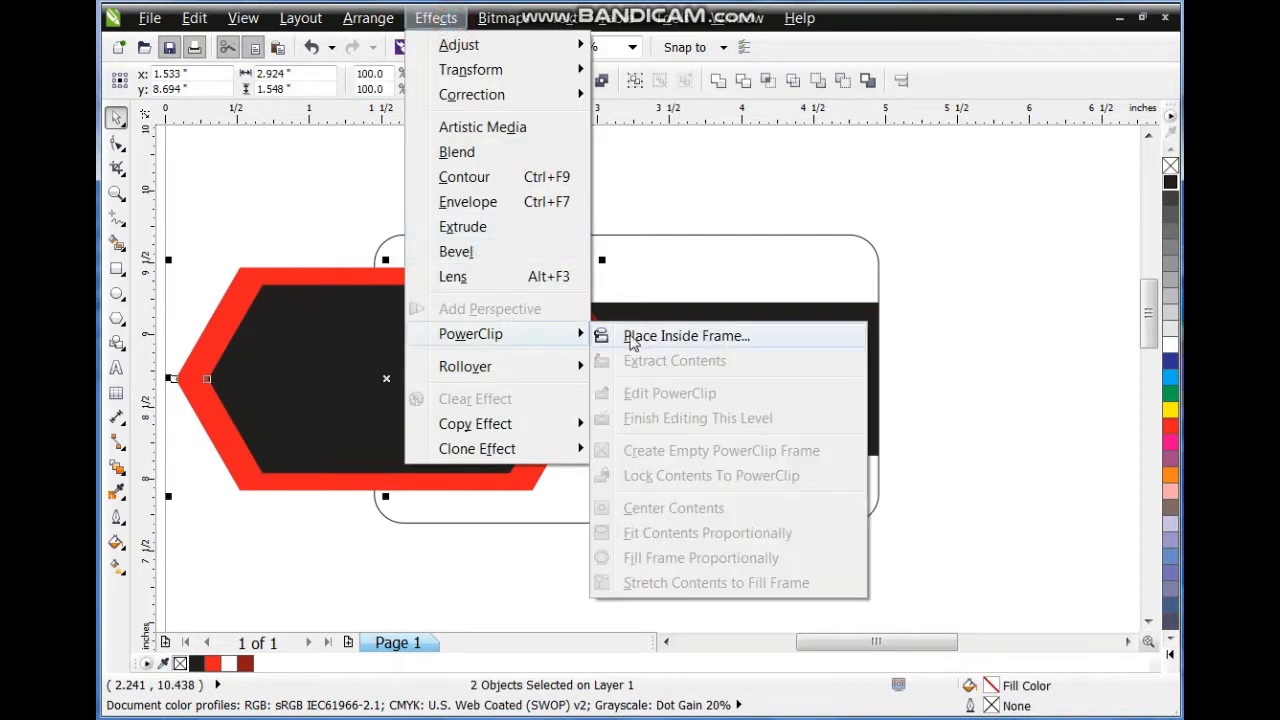
click(620, 333)
click(630, 331)
click(651, 194)
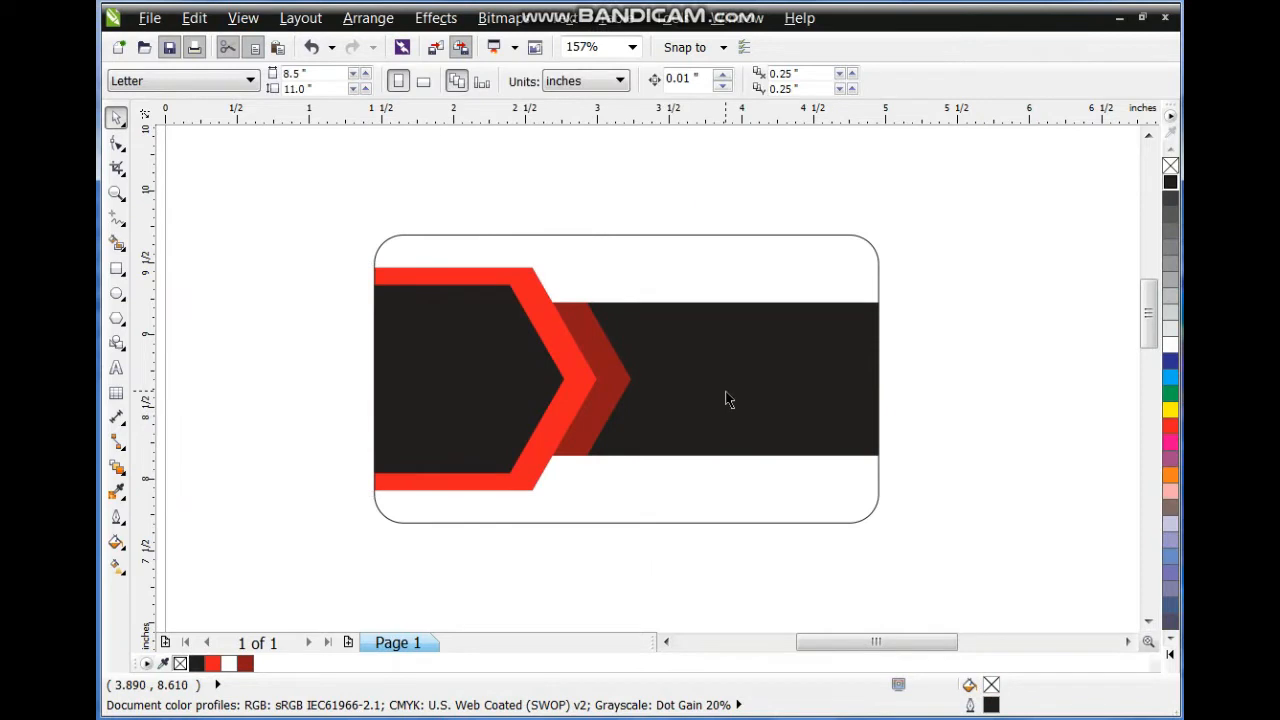
click(726, 391)
key(shift+F2)
key(Escape)
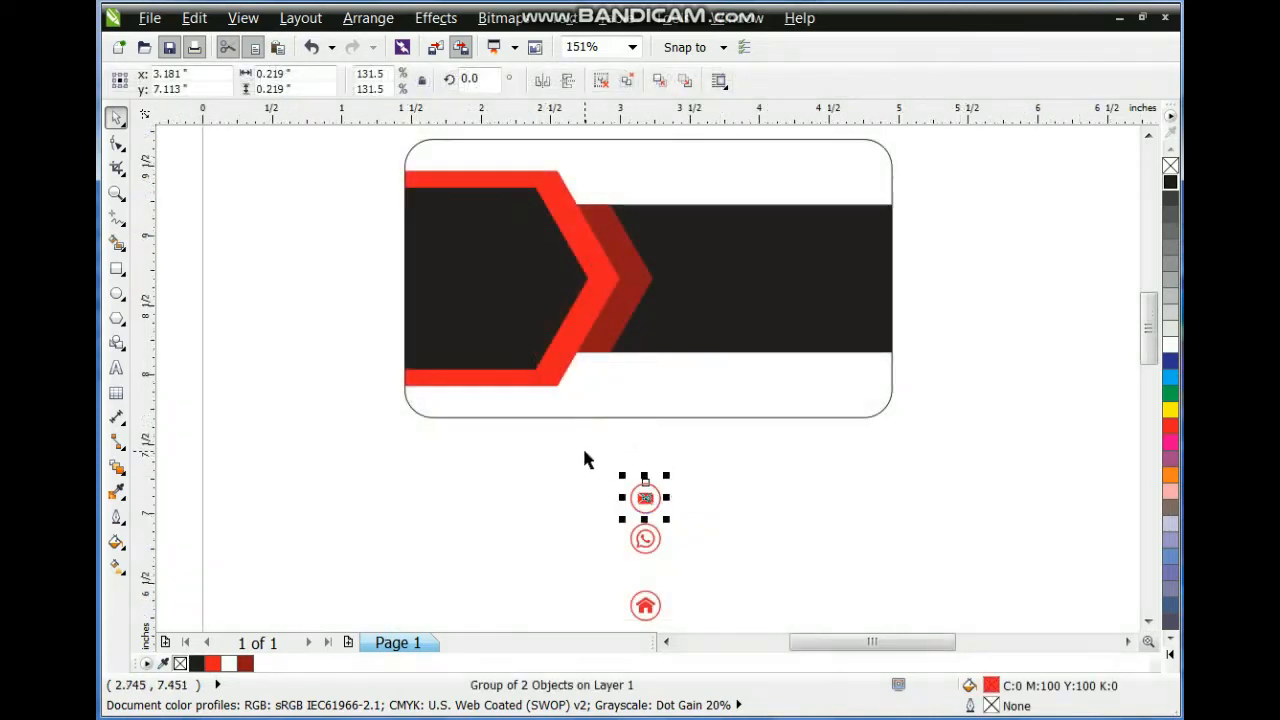
Move the mail, phone and home icons onto the card and make them white.
drag(586, 457, 657, 575)
drag(514, 463, 701, 620)
drag(651, 531, 692, 250)
click(1170, 345)
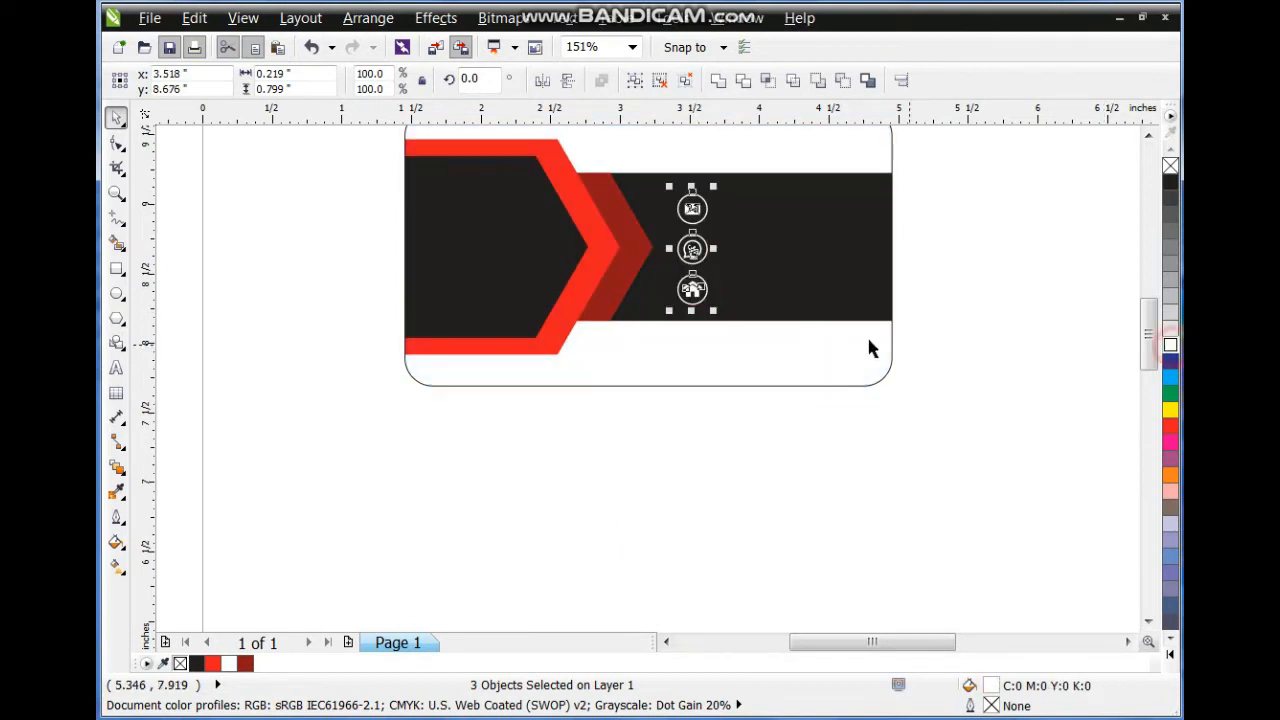
Resize the three icons to fit beside the chevron on the band.
click(803, 317)
key(shift+F2)
click(1092, 260)
drag(1091, 260, 684, 506)
drag(757, 487, 746, 456)
drag(756, 313, 768, 300)
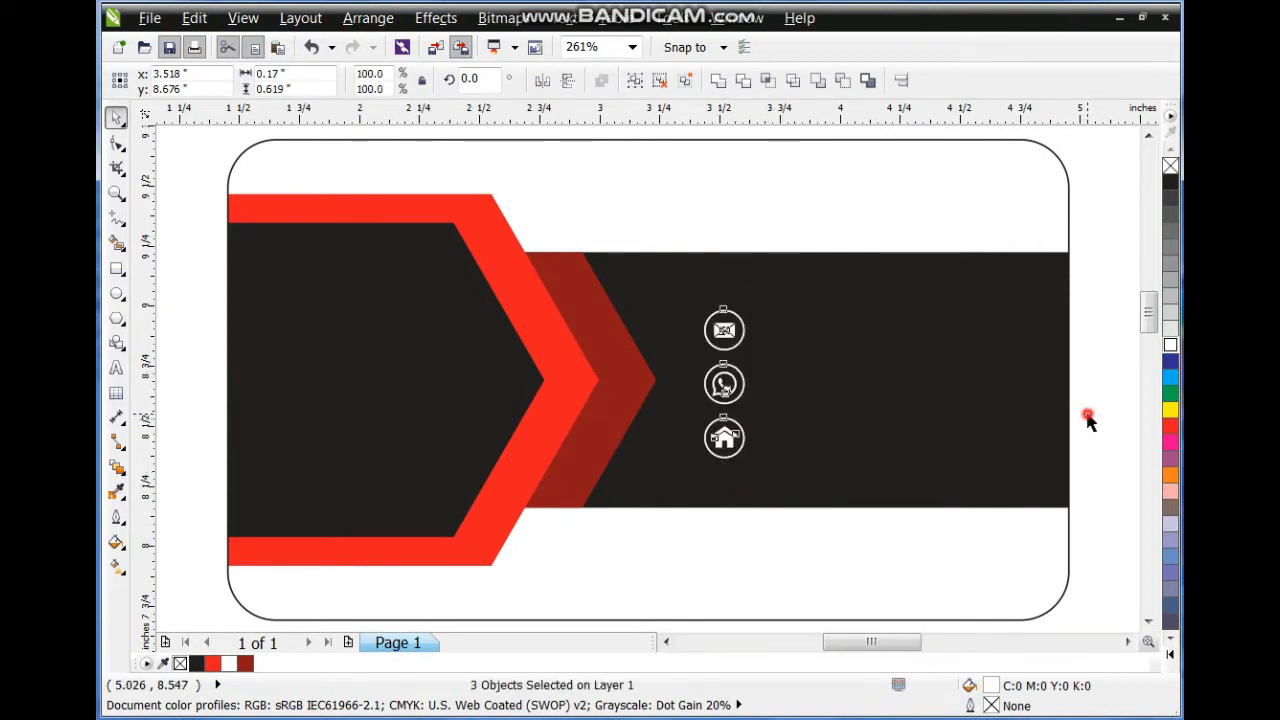
key(Escape)
Type the two-line title 'CREATIVE' / 'DESIGN AGENCY' at the card's left edge.
click(116, 367)
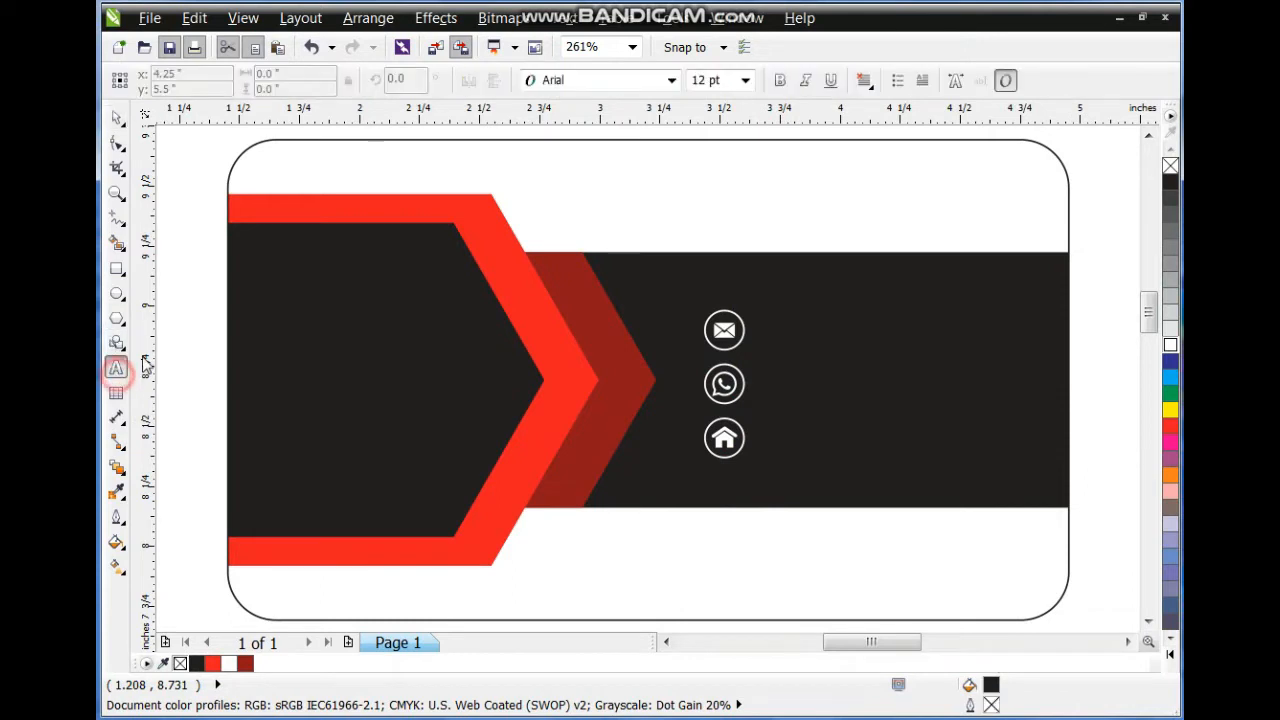
click(197, 333)
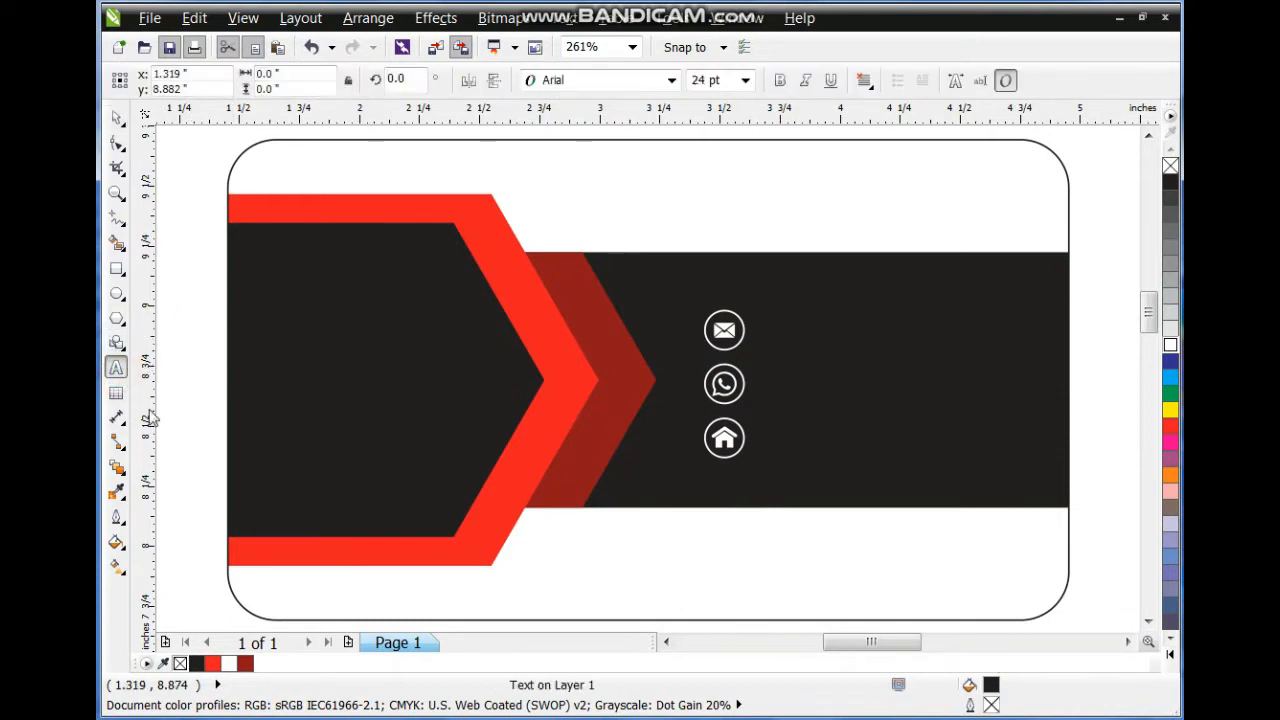
text(C)
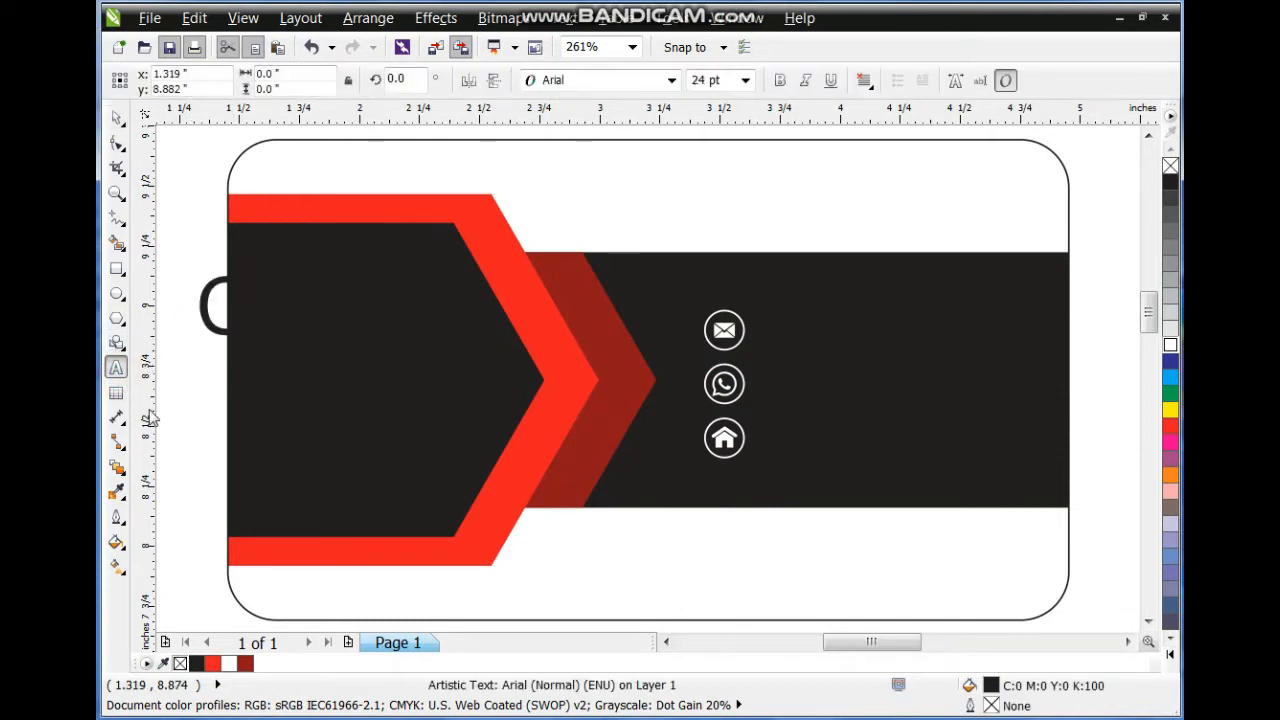
text(TRSYIN)
key(BackSpace)
text(BR)
key(Return)
key(BackSpace)
key(BackSpace)
key(BackSpace)
key(BackSpace)
key(BackSpace)
key(BackSpace)
key(BackSpace)
key(BackSpace)
key(BackSpace)
text(CREATIVE)
key(Return)
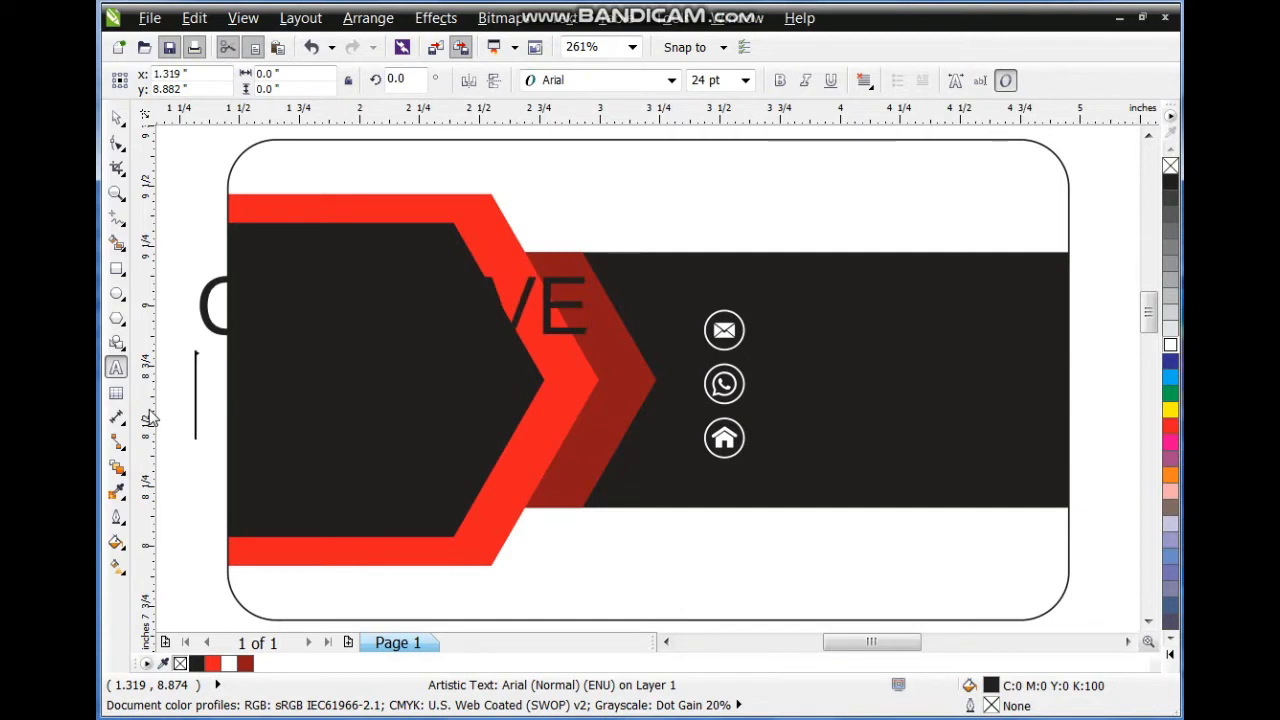
text(DESIGN AGENCY)
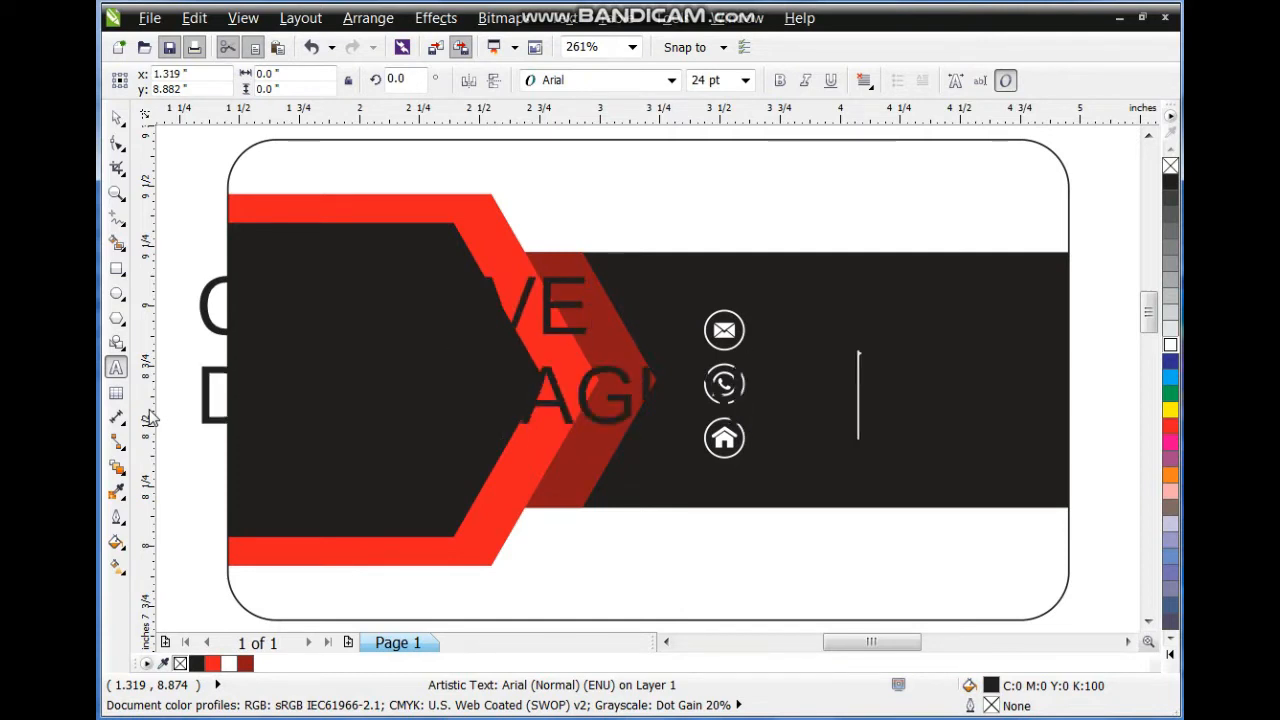
Make the title white, scale it onto the chevron, and set font Zurich BdXCn BT.
click(117, 117)
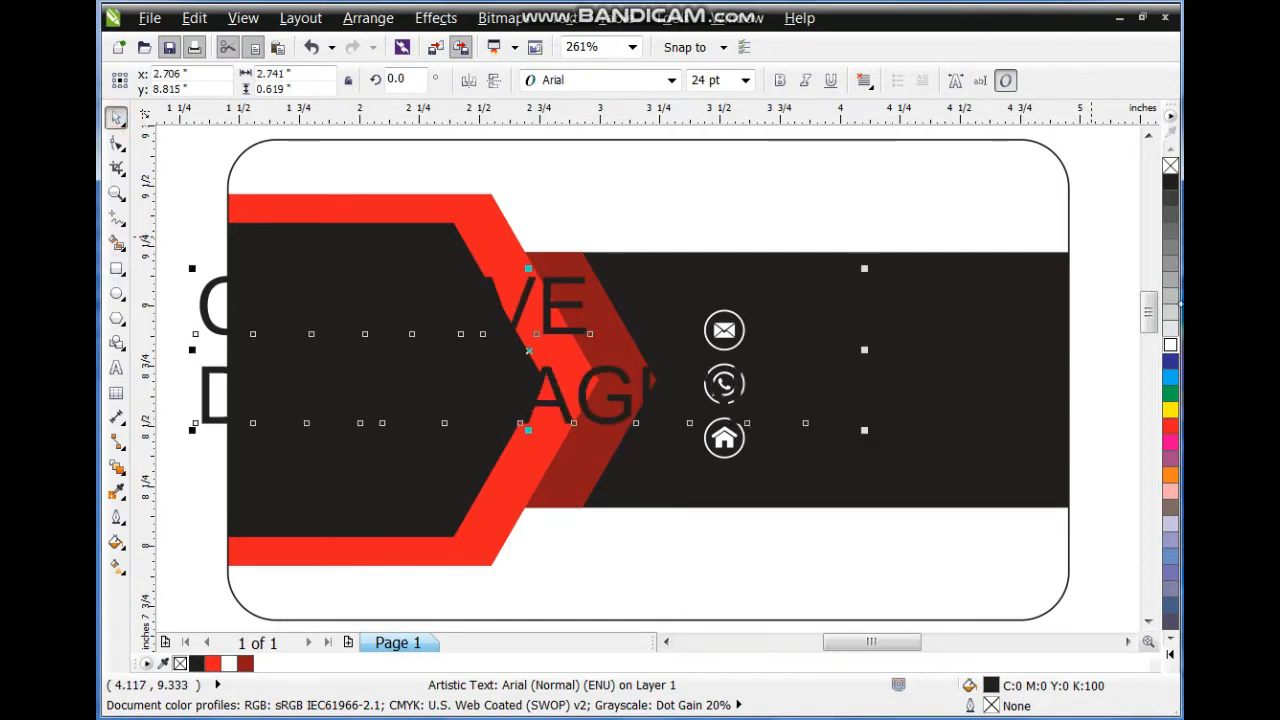
click(1168, 345)
drag(862, 432, 500, 348)
drag(355, 335, 429, 379)
click(627, 77)
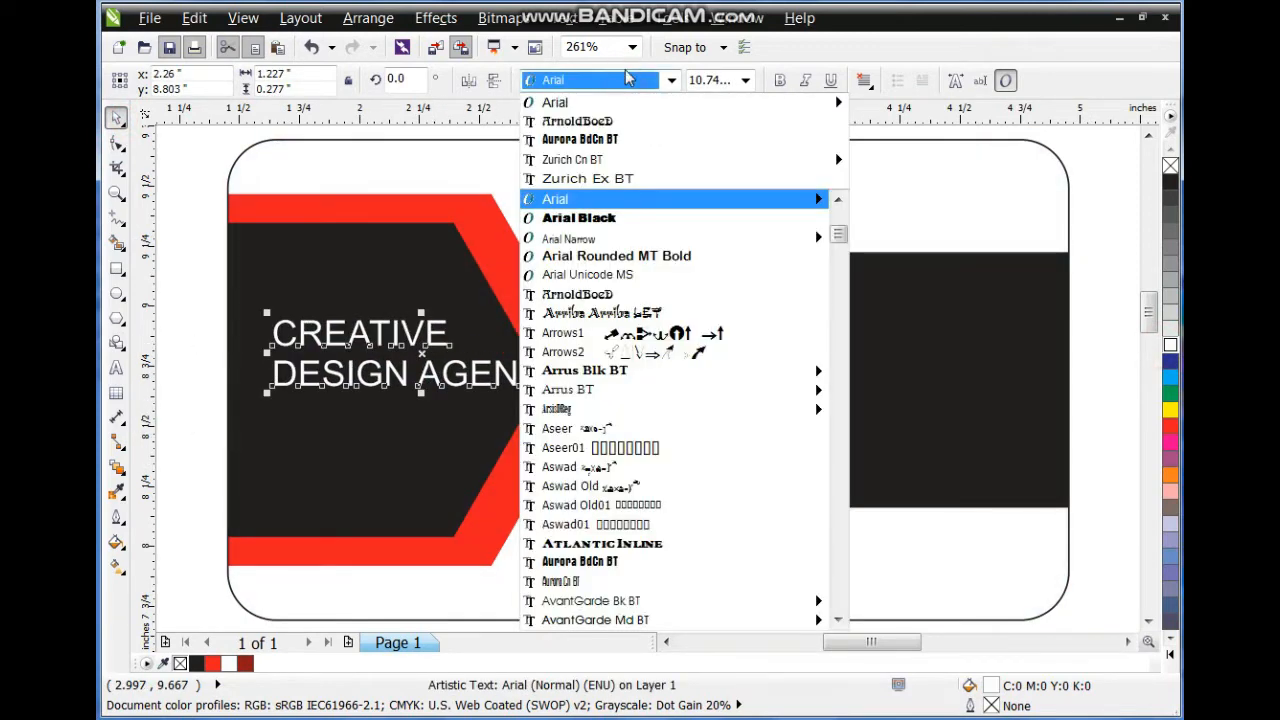
key(End)
key(Up)
key(Up)
key(Up)
key(Up)
key(Up)
key(Up)
key(Up)
key(Up)
key(Up)
key(Up)
key(Up)
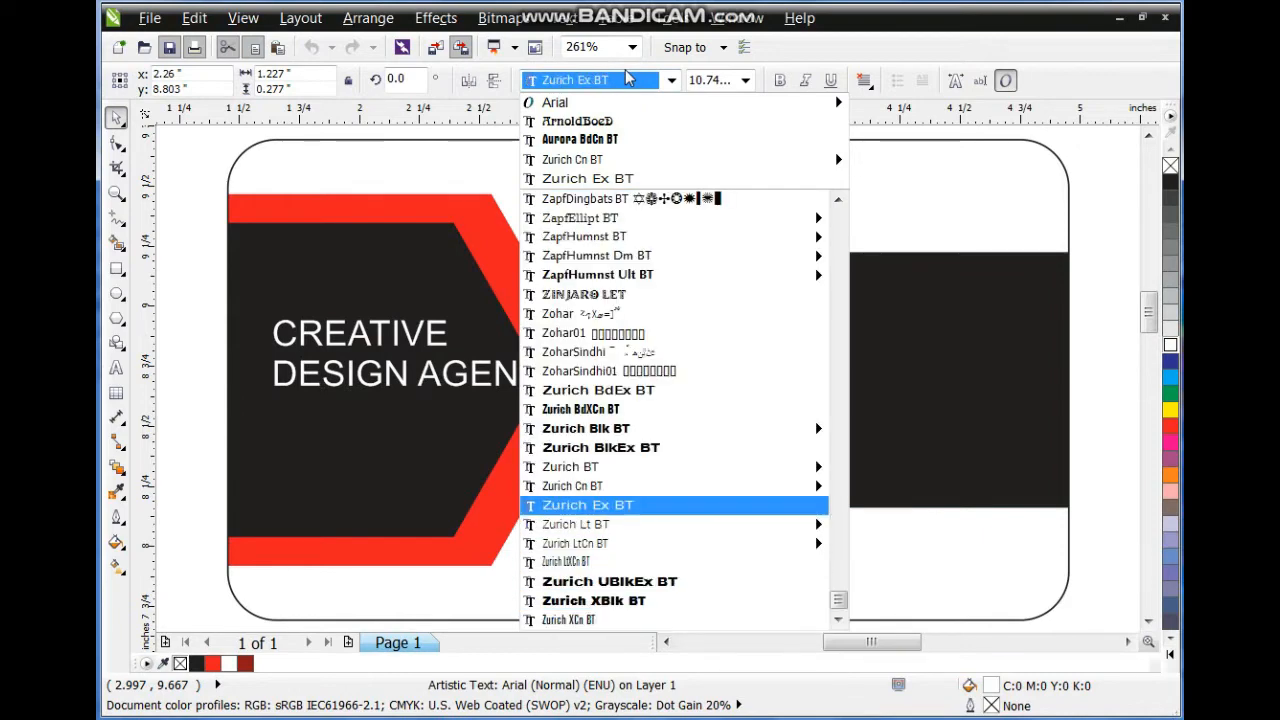
key(Return)
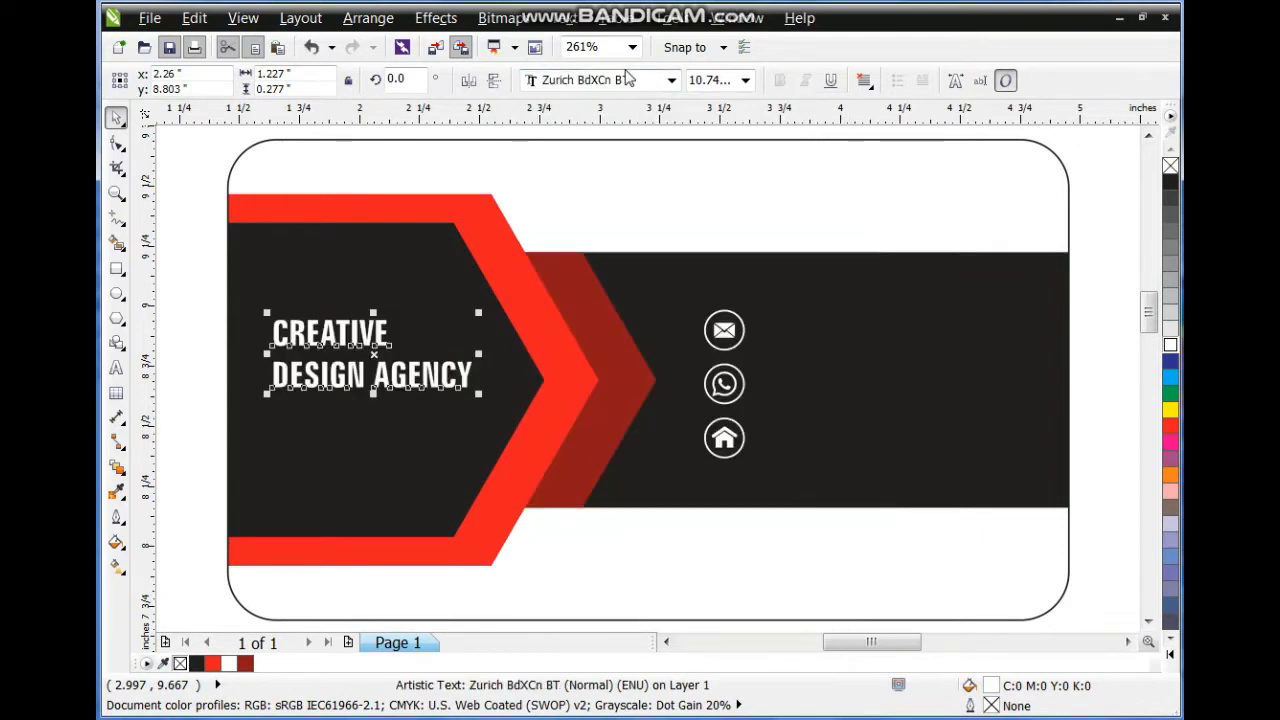
Break the title apart, enlarge CREATIVE, and nudge both lines down.
key(ctrl+k)
drag(397, 311, 481, 293)
shift+click(447, 390)
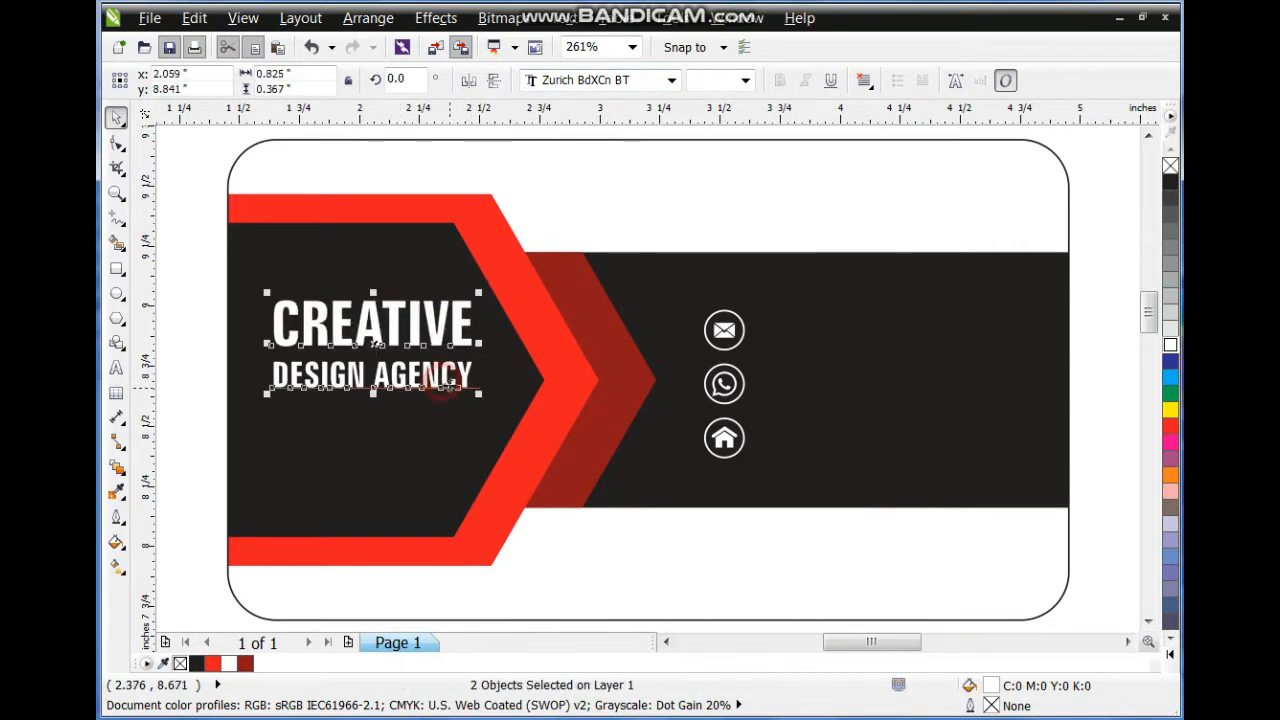
drag(445, 388, 466, 420)
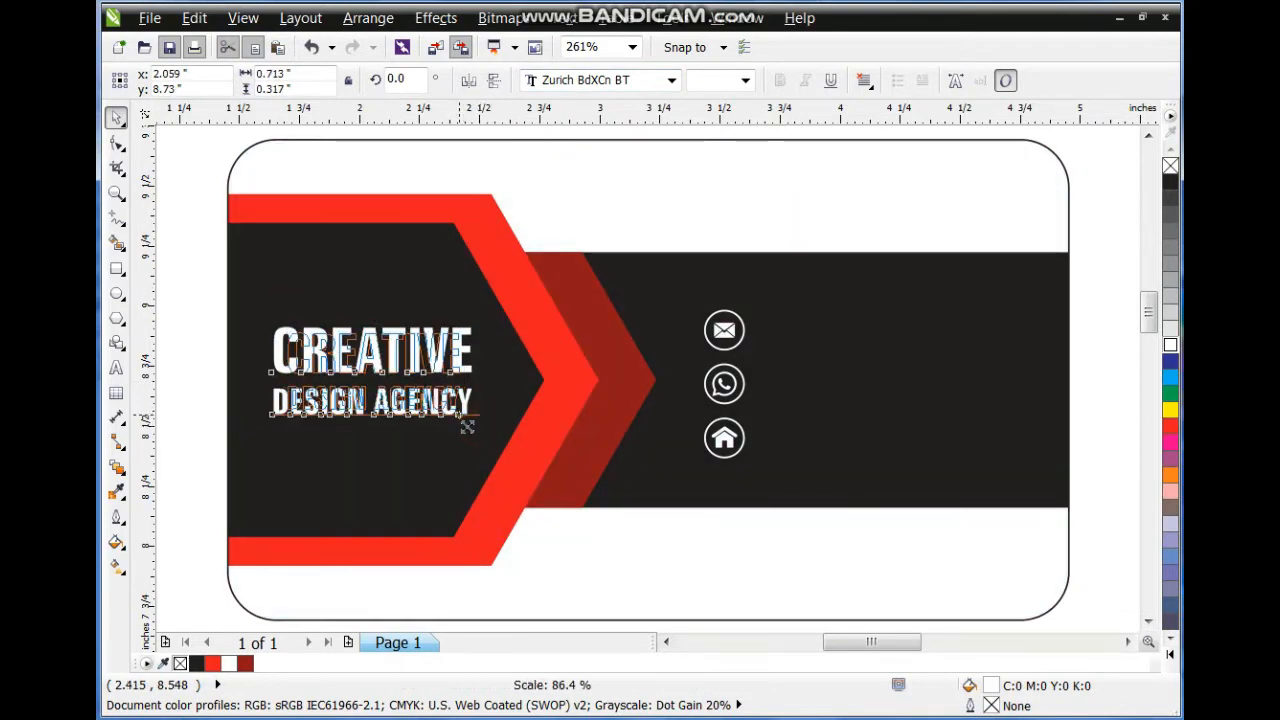
click(200, 300)
Copy a text line beside the mail icon and replace it with the contact email address.
drag(405, 408, 896, 344)
click(117, 370)
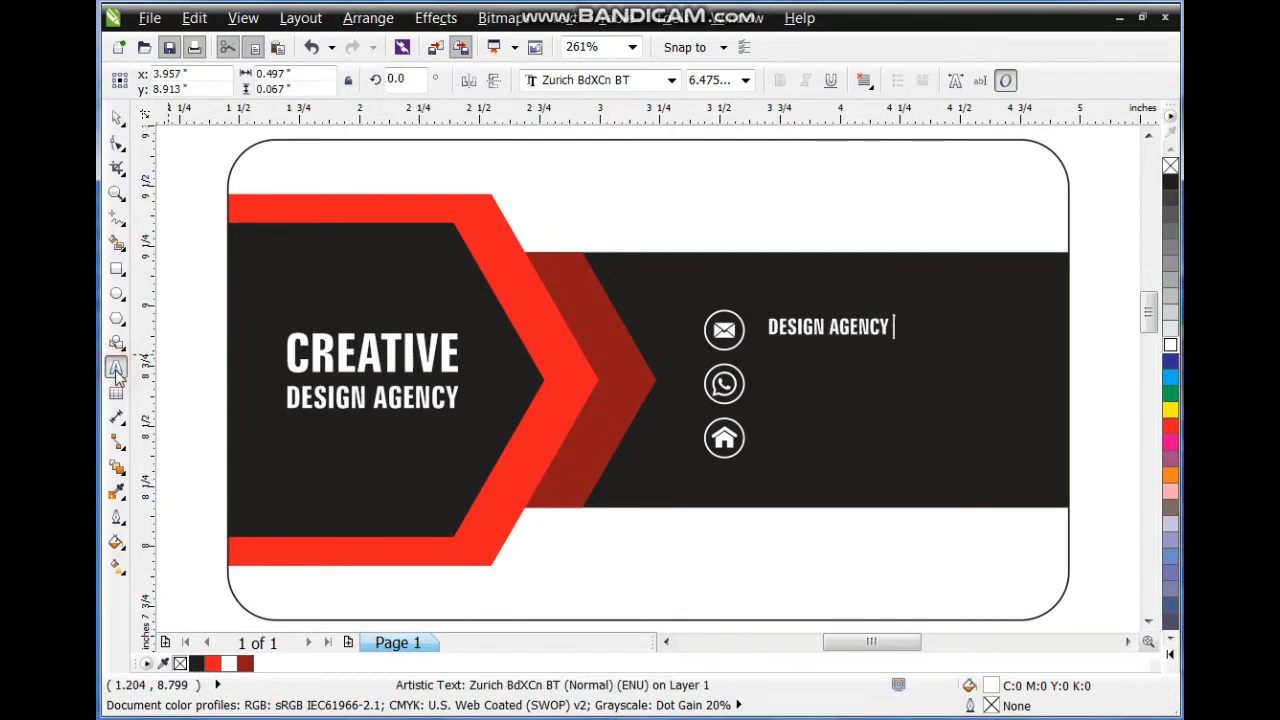
key(ctrl+a)
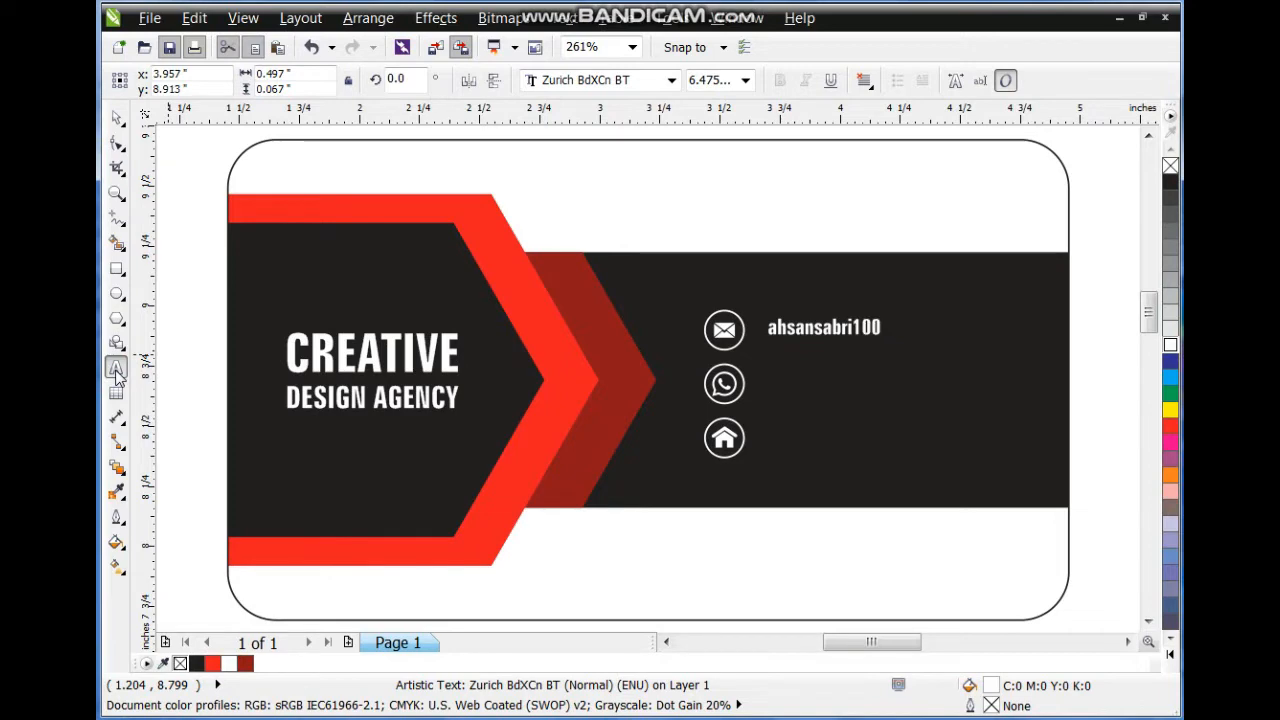
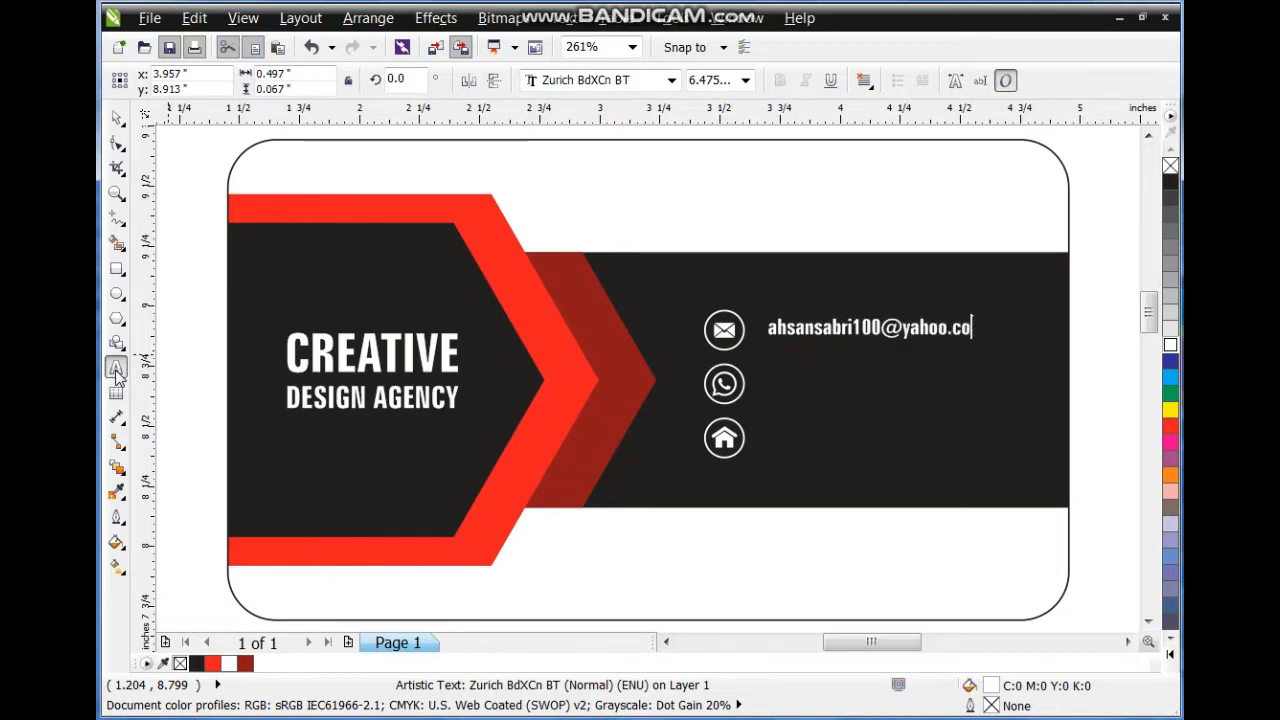
key(Return)
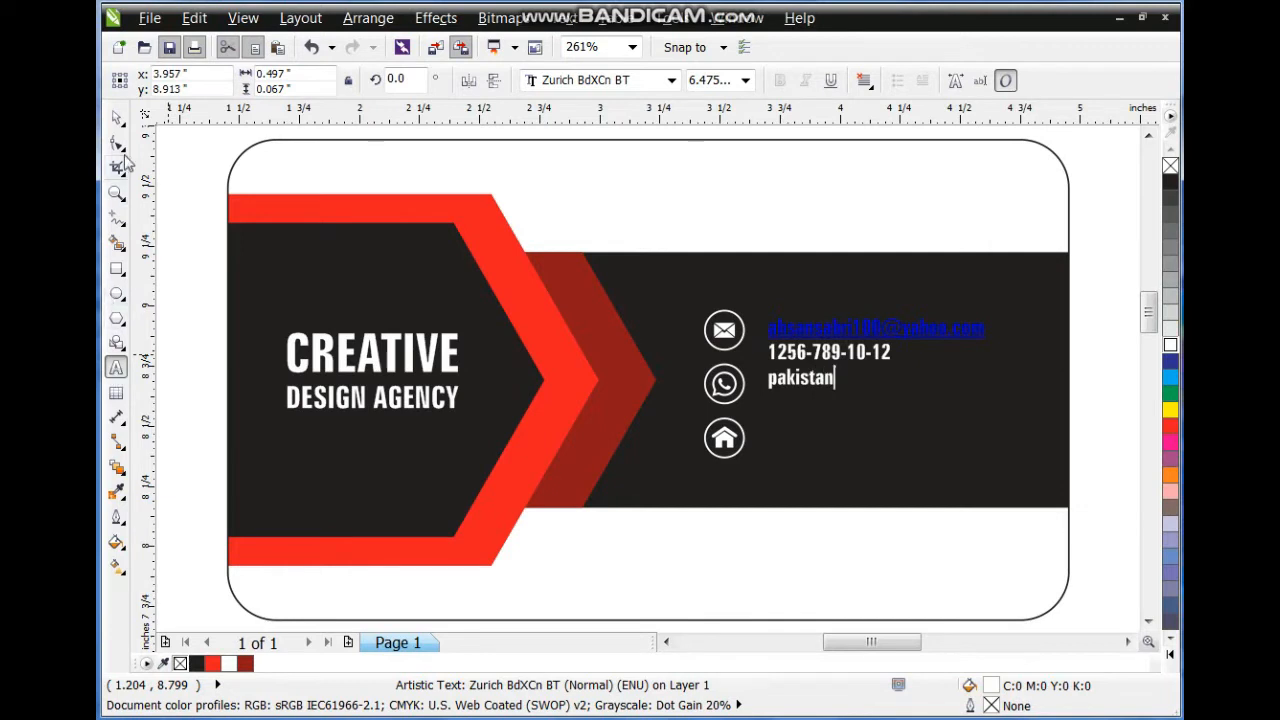
Fill the contact text white, removing a briefly tried underline.
click(116, 118)
click(1170, 345)
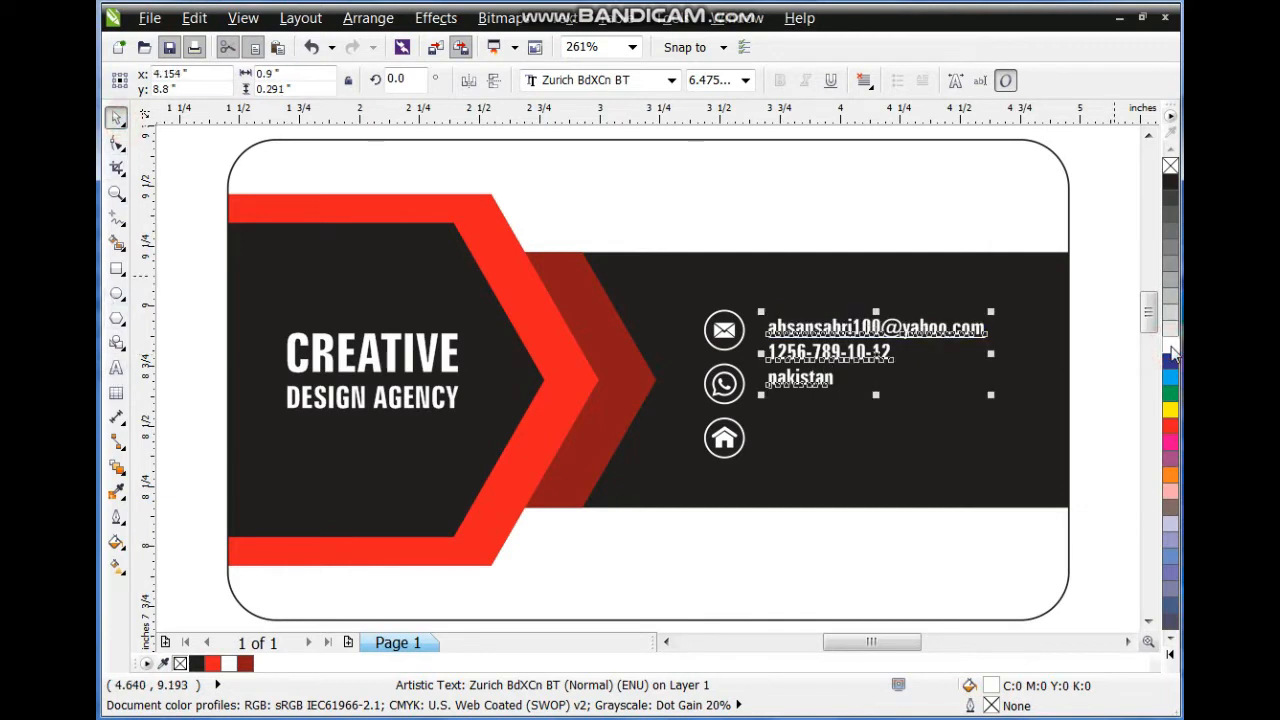
key(Escape)
click(907, 334)
click(834, 82)
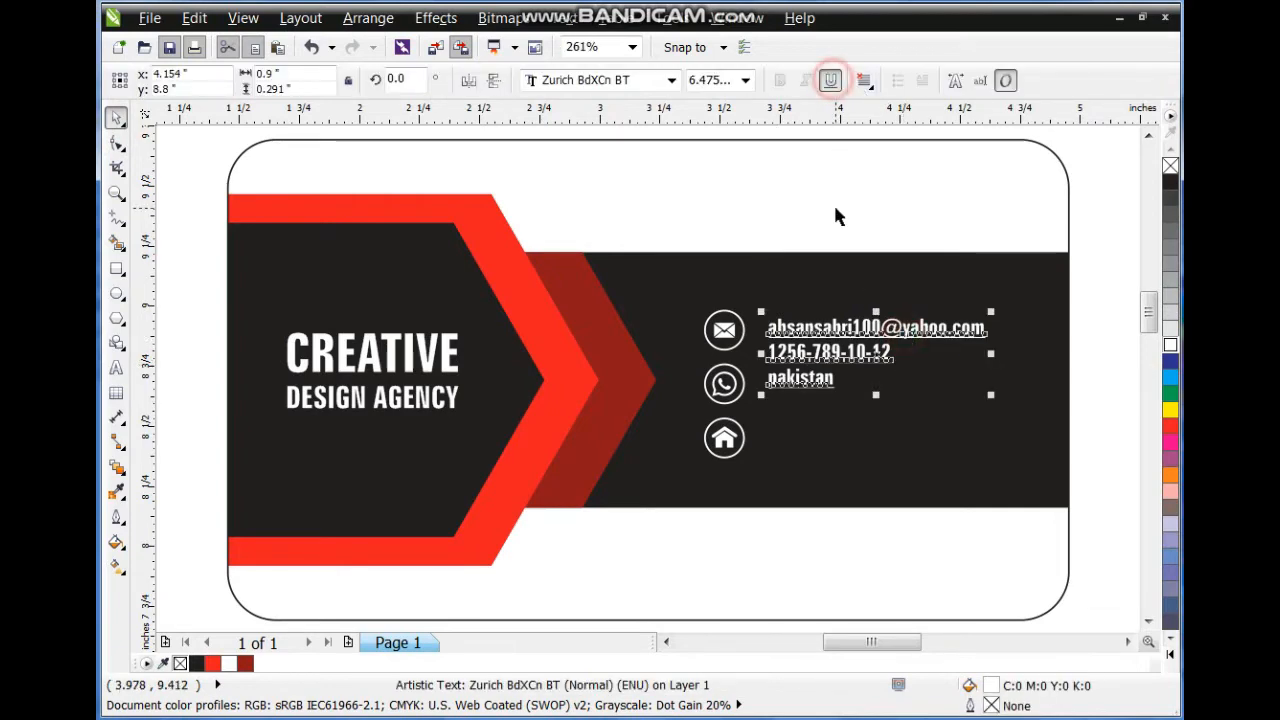
click(833, 84)
click(835, 182)
click(826, 318)
Break the contact text into lines with Ctrl+K and move them beside the home and WhatsApp icons.
key(ctrl+k)
key(Escape)
drag(805, 378, 815, 426)
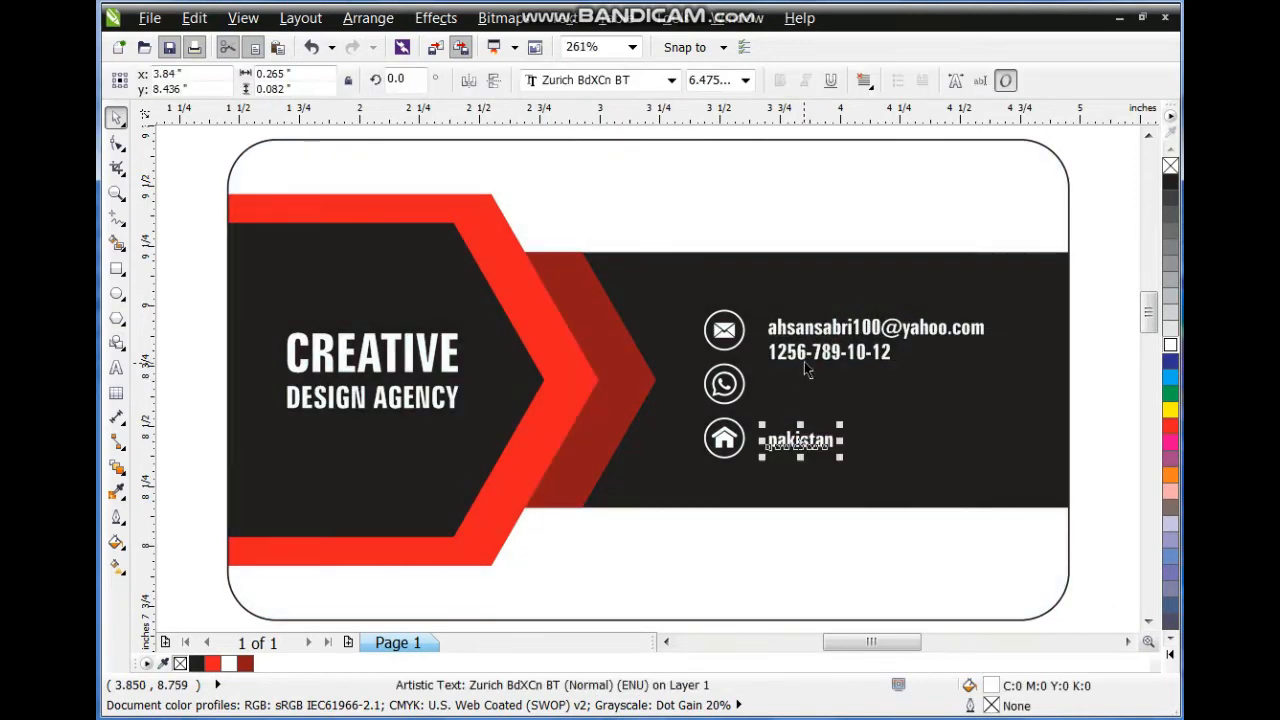
drag(811, 354, 850, 398)
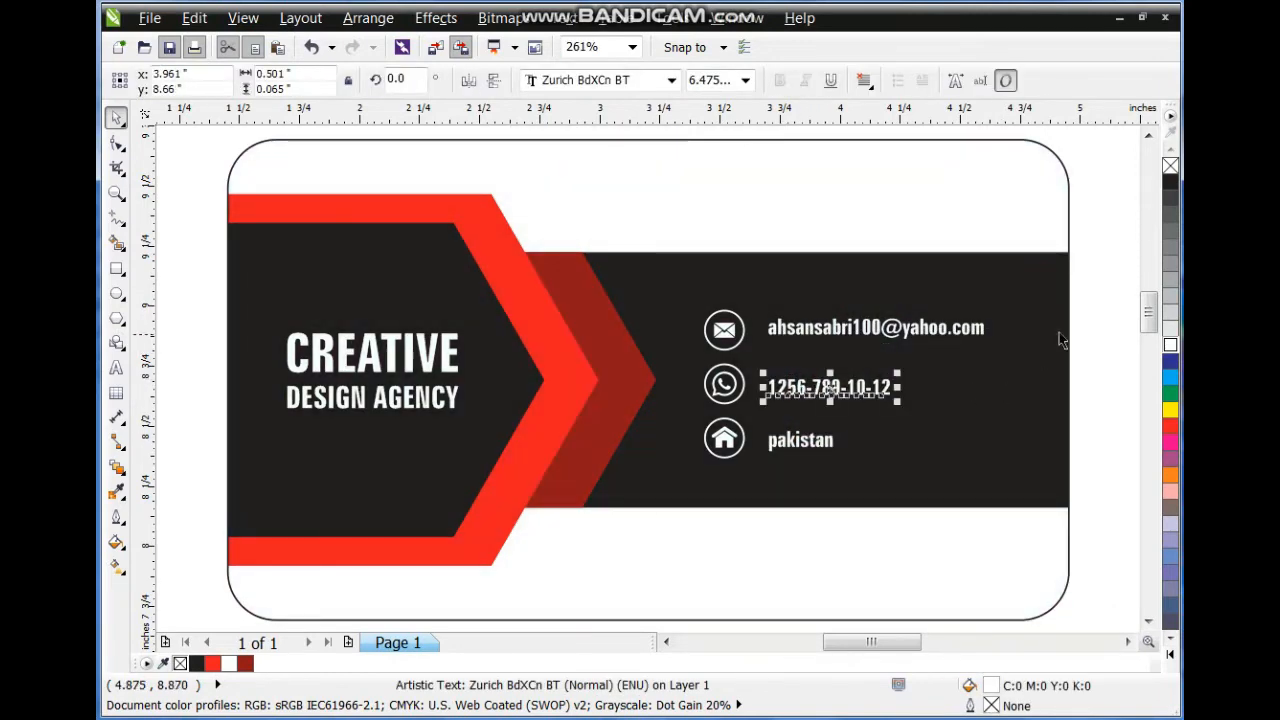
Shift the icons and contact lines together slightly to the right.
drag(1096, 277, 674, 497)
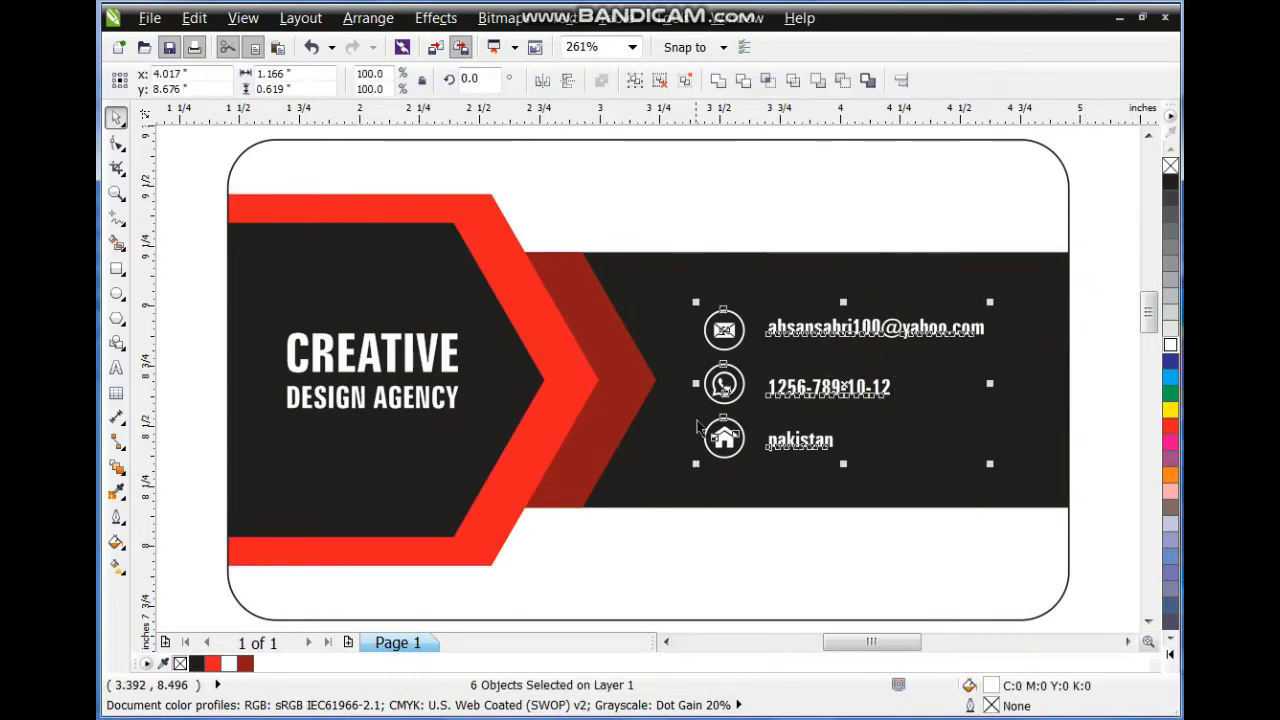
drag(720, 388, 734, 388)
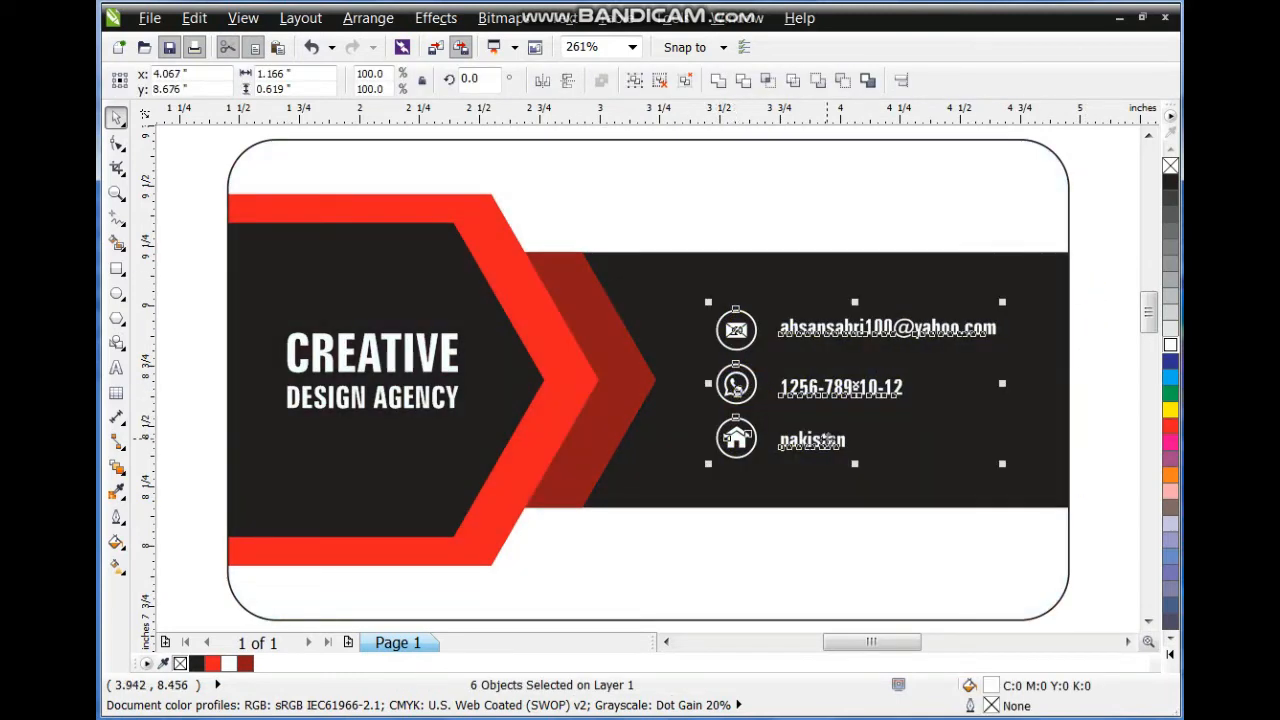
key(Escape)
drag(820, 444, 803, 200)
Turn a copied text line into the owner's name, black and enlarged at the card's top right.
right_click(803, 200)
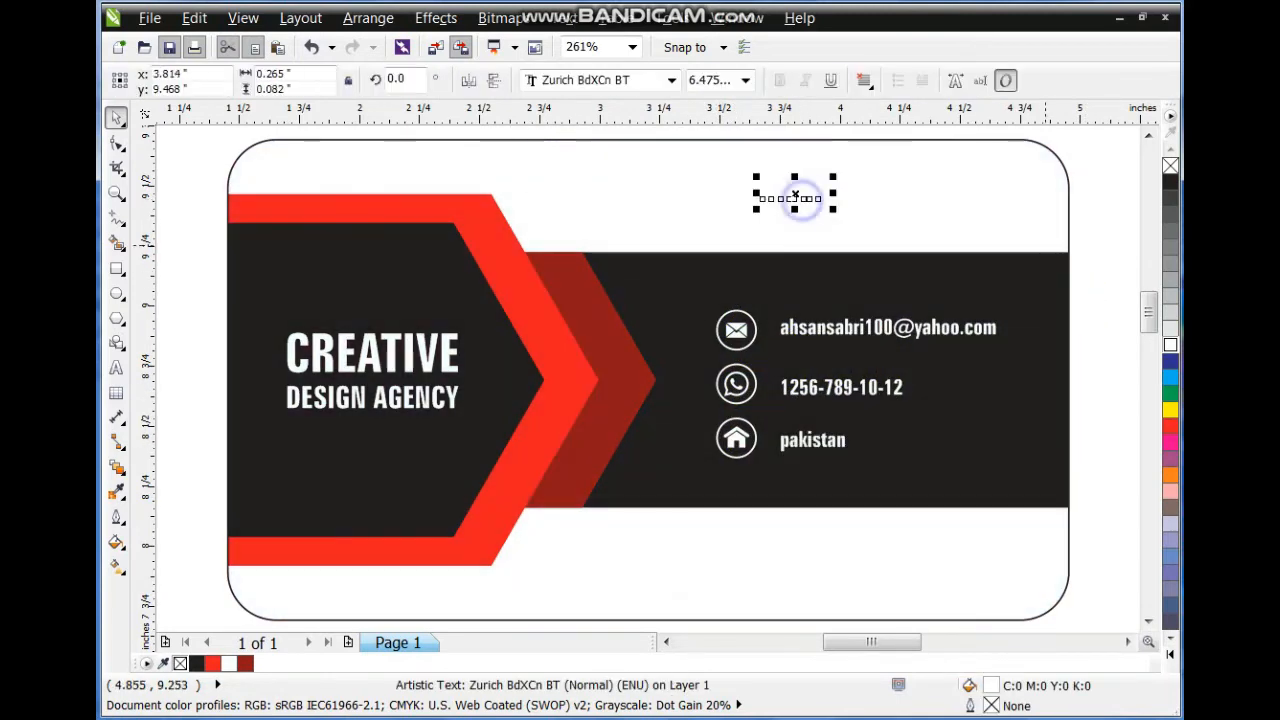
click(1170, 182)
click(117, 366)
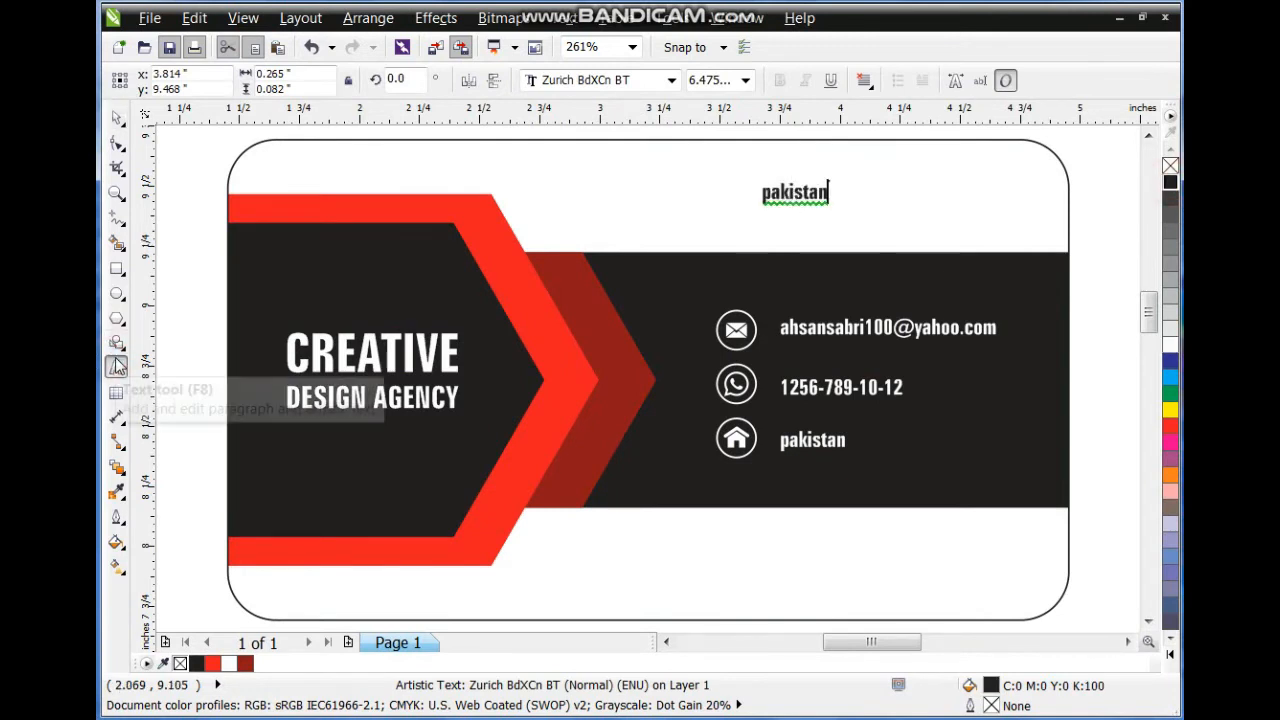
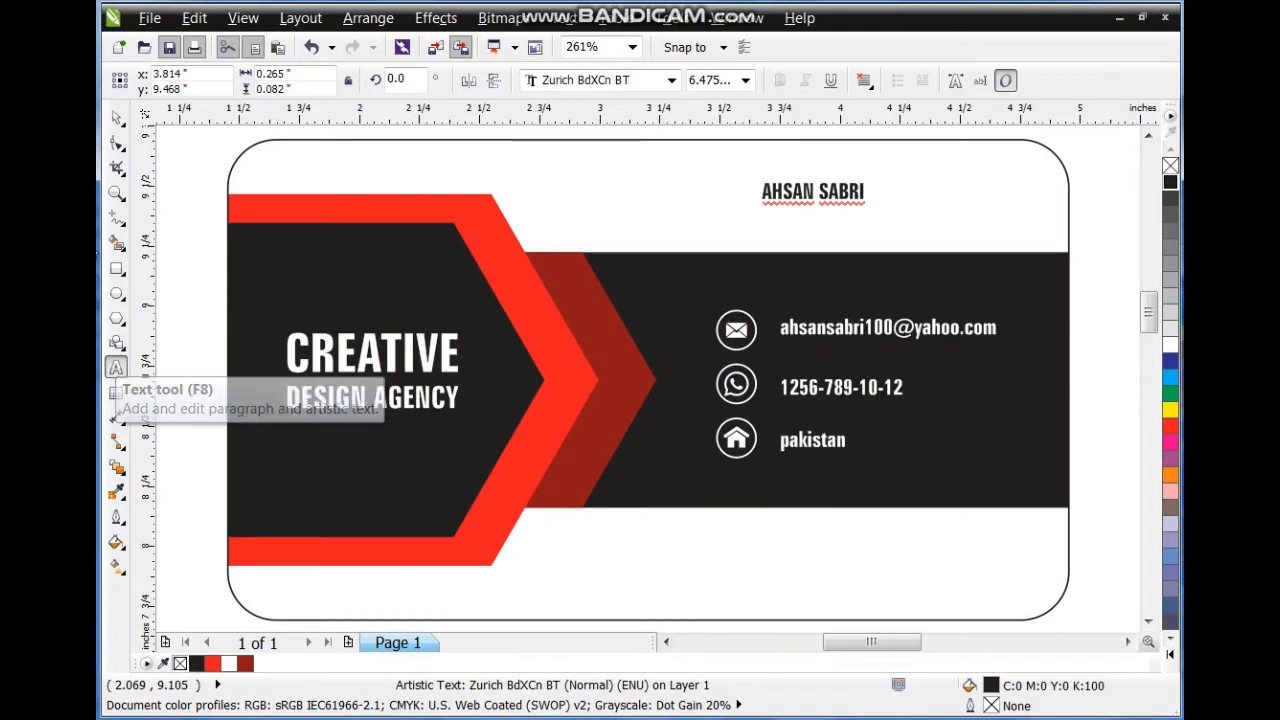
click(116, 117)
drag(873, 206, 975, 218)
shift+click(994, 336)
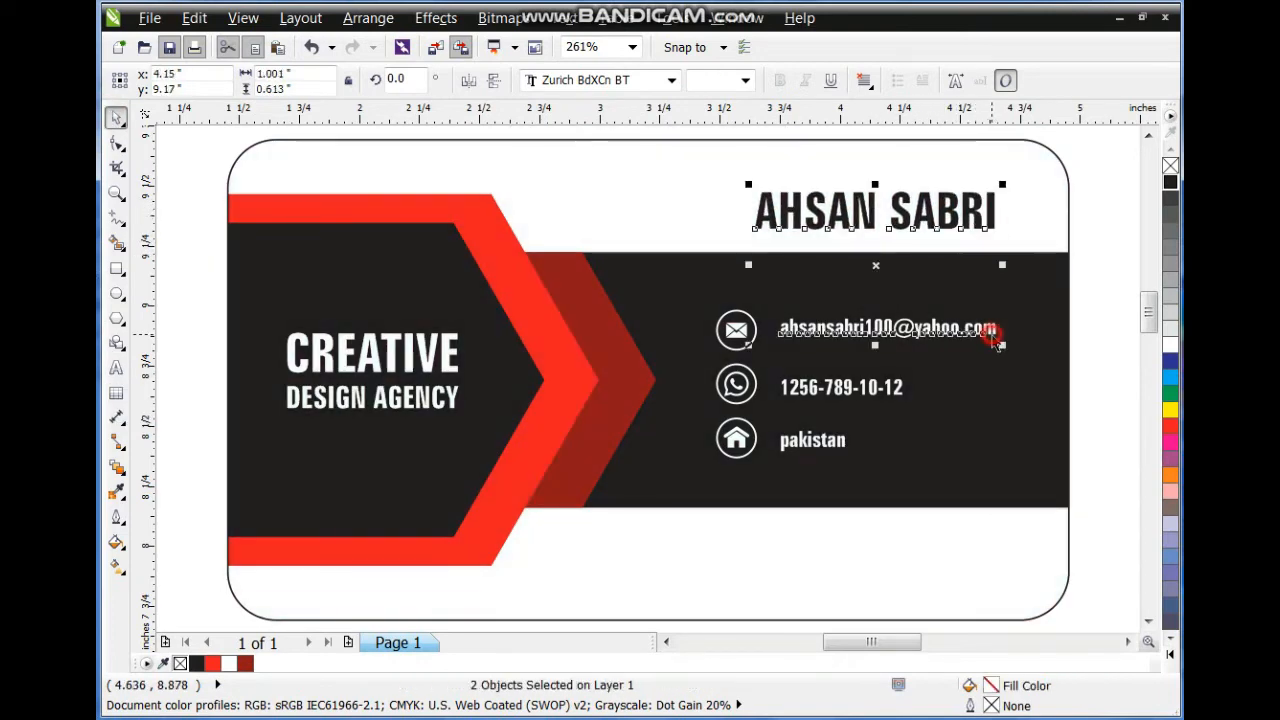
click(1127, 295)
drag(868, 216, 876, 186)
Add a smaller red CEO title beneath the name, right-aligned to it.
drag(748, 160, 910, 218)
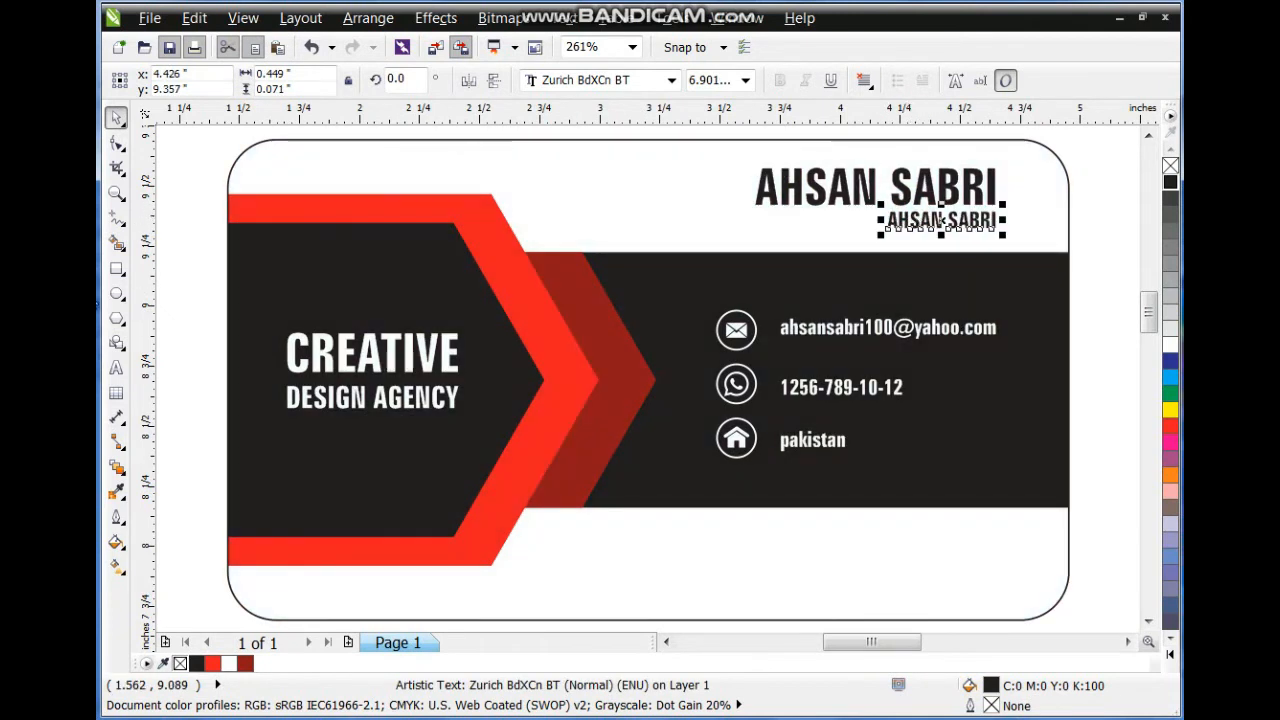
click(115, 368)
key(ctrl+a)
text(CE)
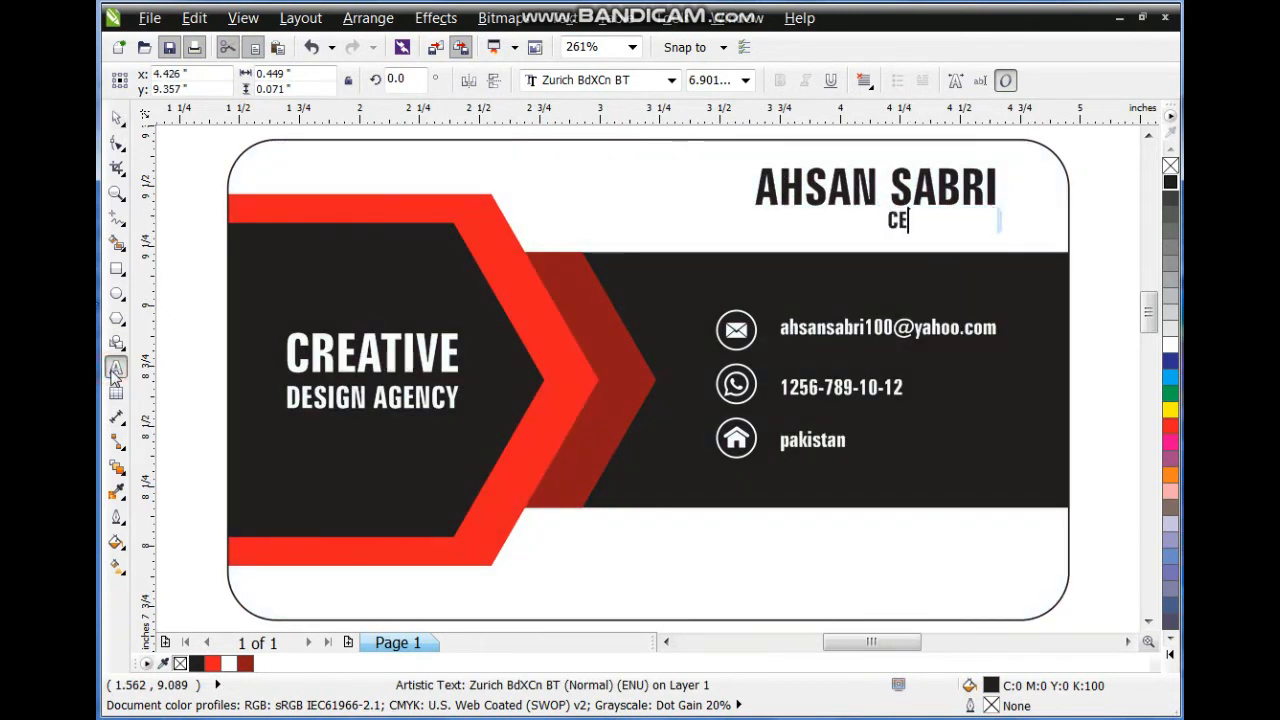
click(116, 119)
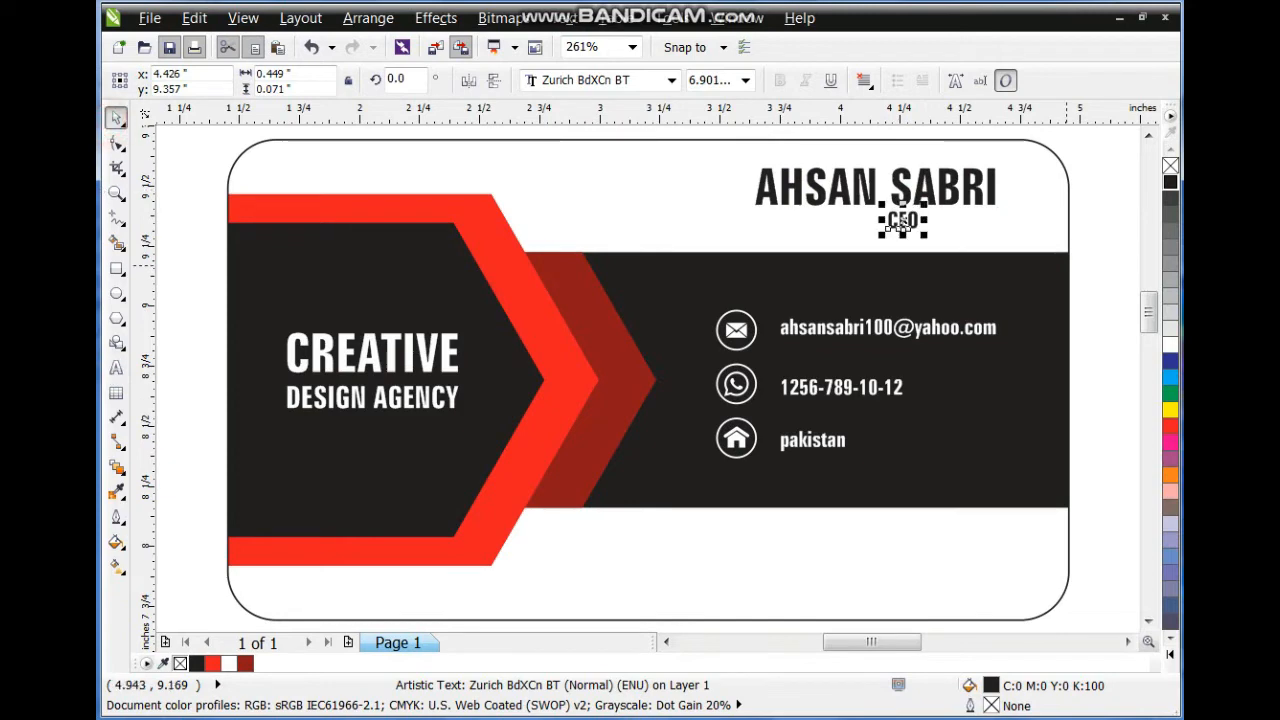
click(1170, 426)
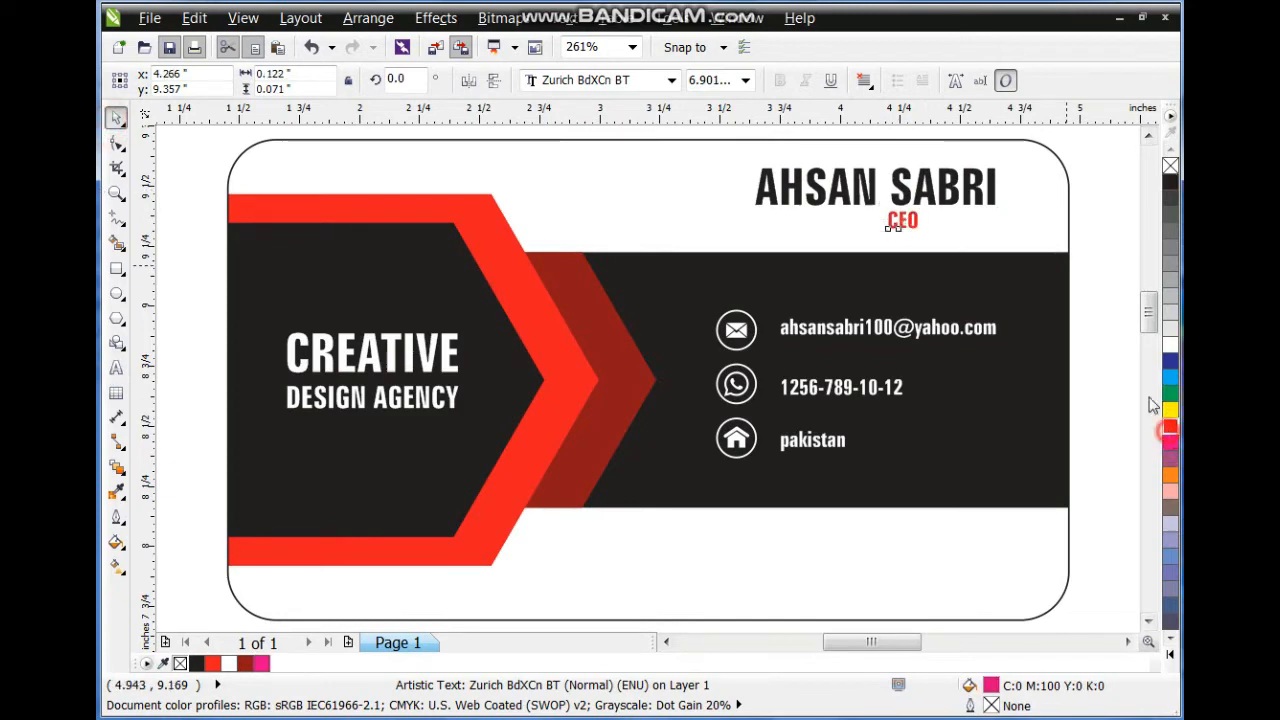
shift+click(985, 190)
key(r)
click(1133, 267)
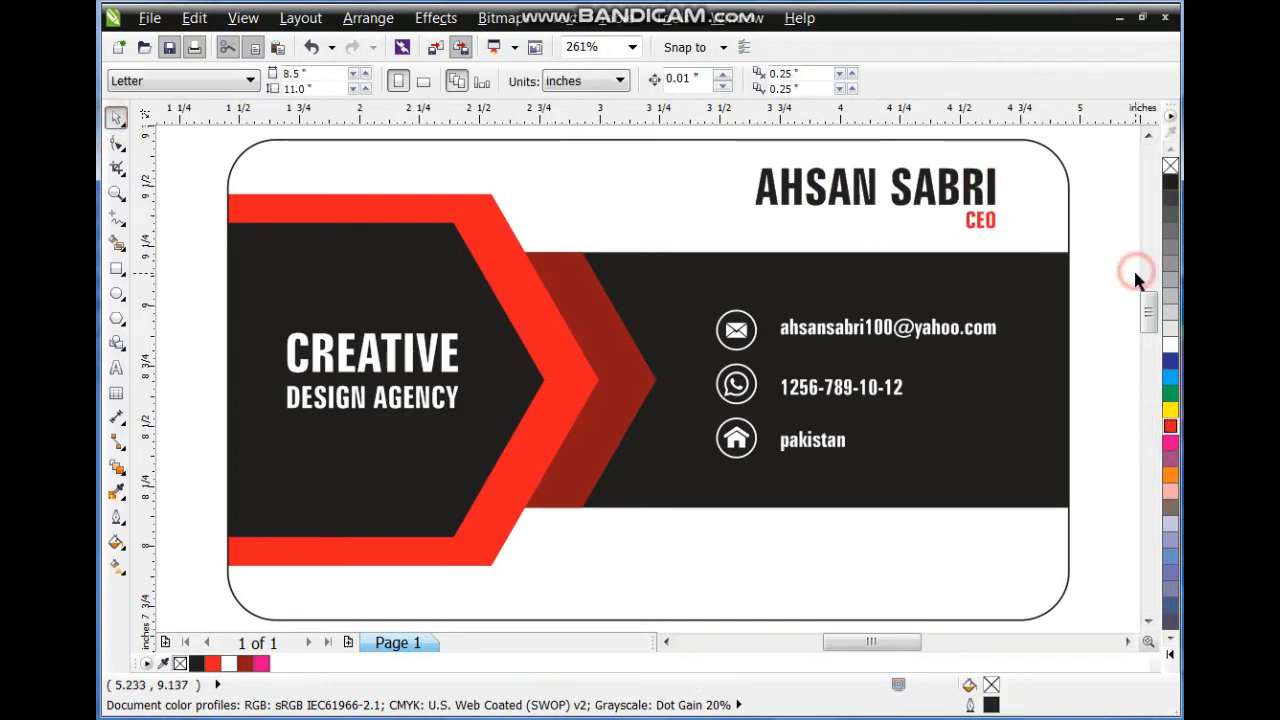
click(984, 221)
click(1088, 286)
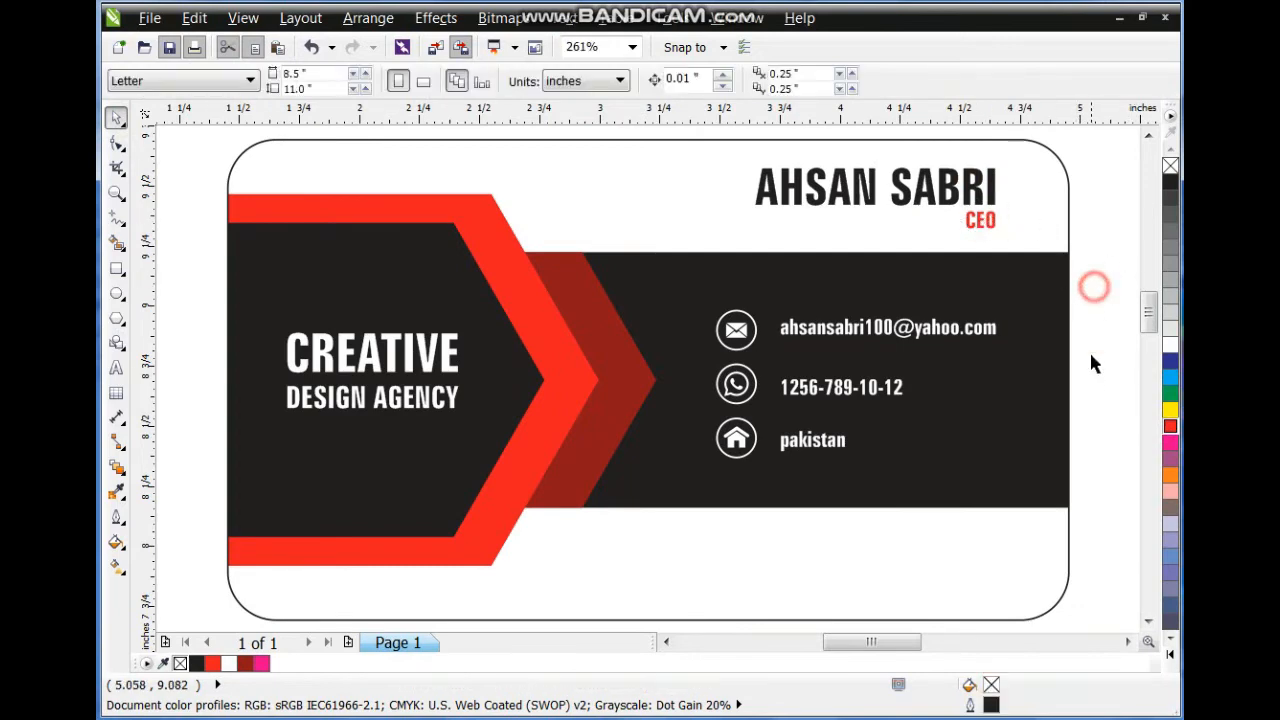
scroll(1013, 390, down, 2)
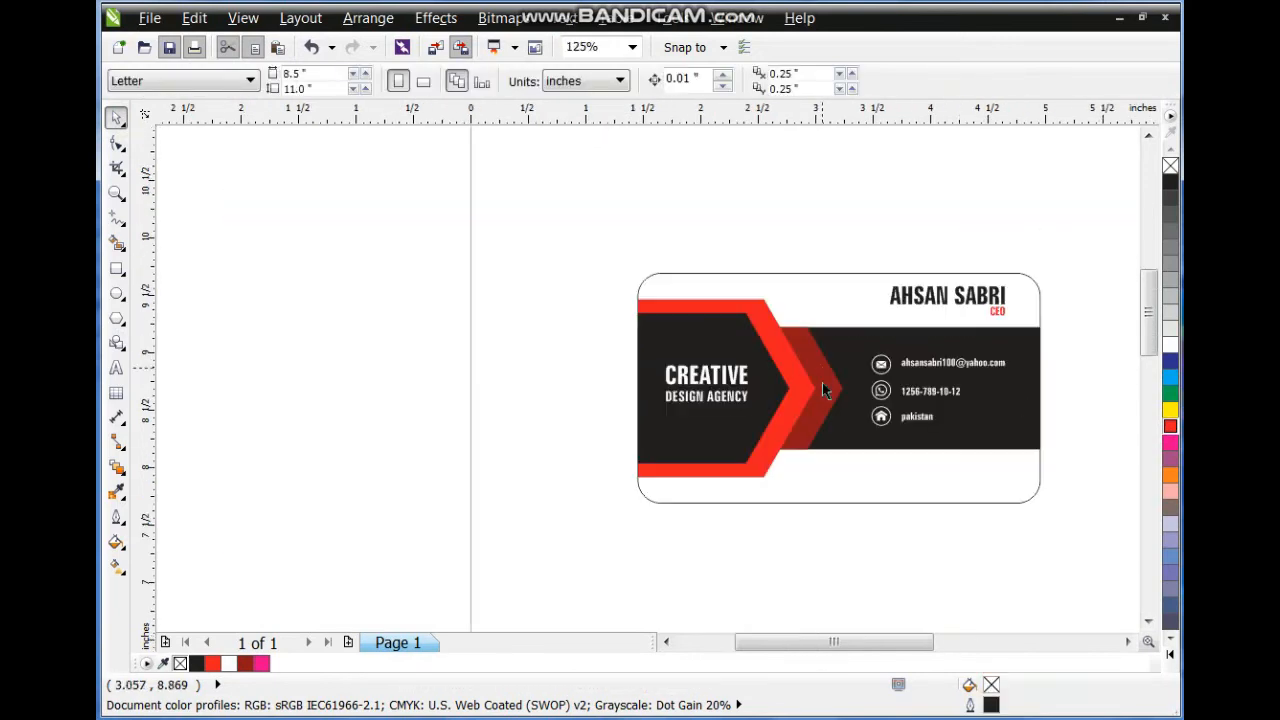
drag(575, 247, 1049, 514)
Duplicate the card beside the original and enter its nested PowerClip contents.
scroll(1049, 514, down, 1)
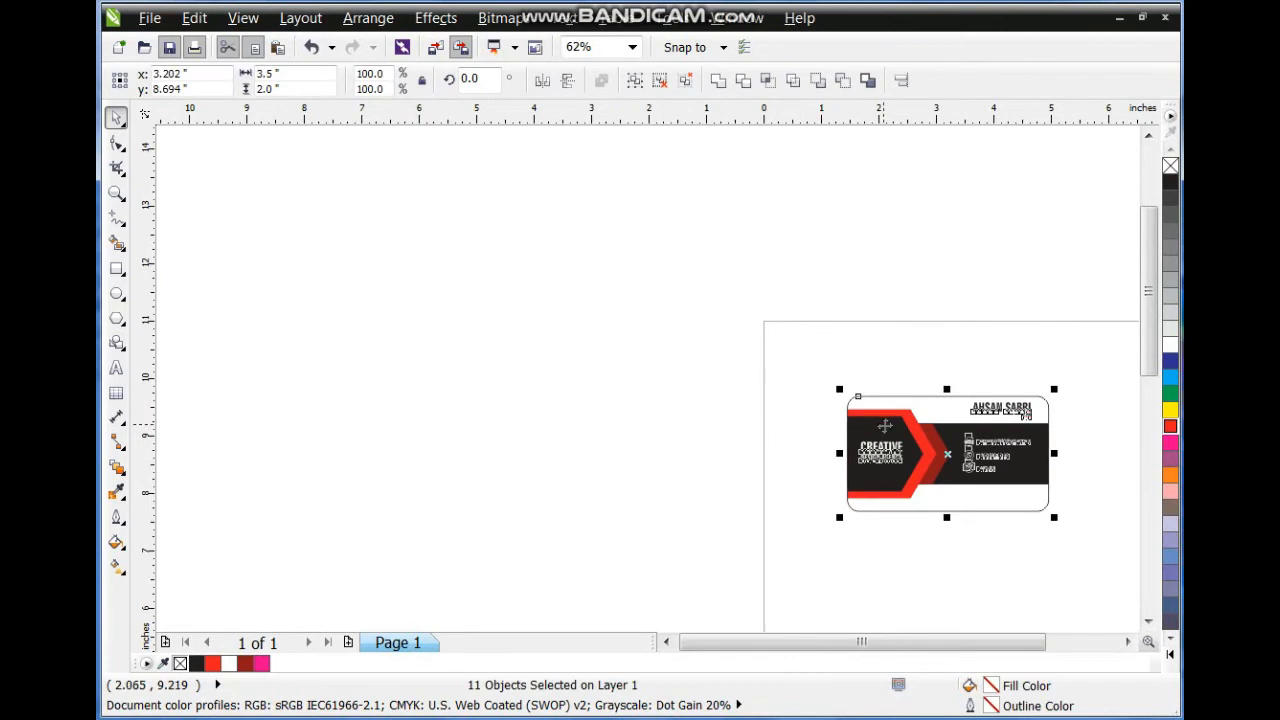
drag(972, 487, 648, 487)
key(shift+F2)
right_click(590, 300)
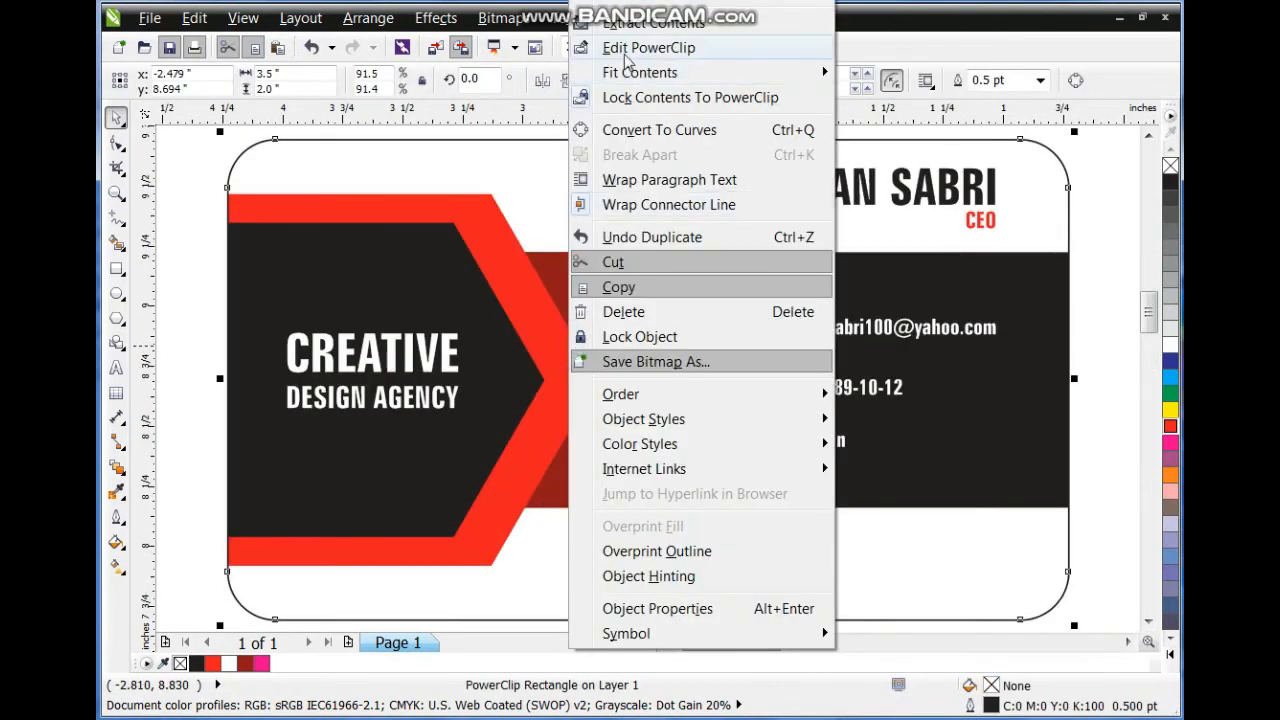
click(630, 14)
right_click(592, 292)
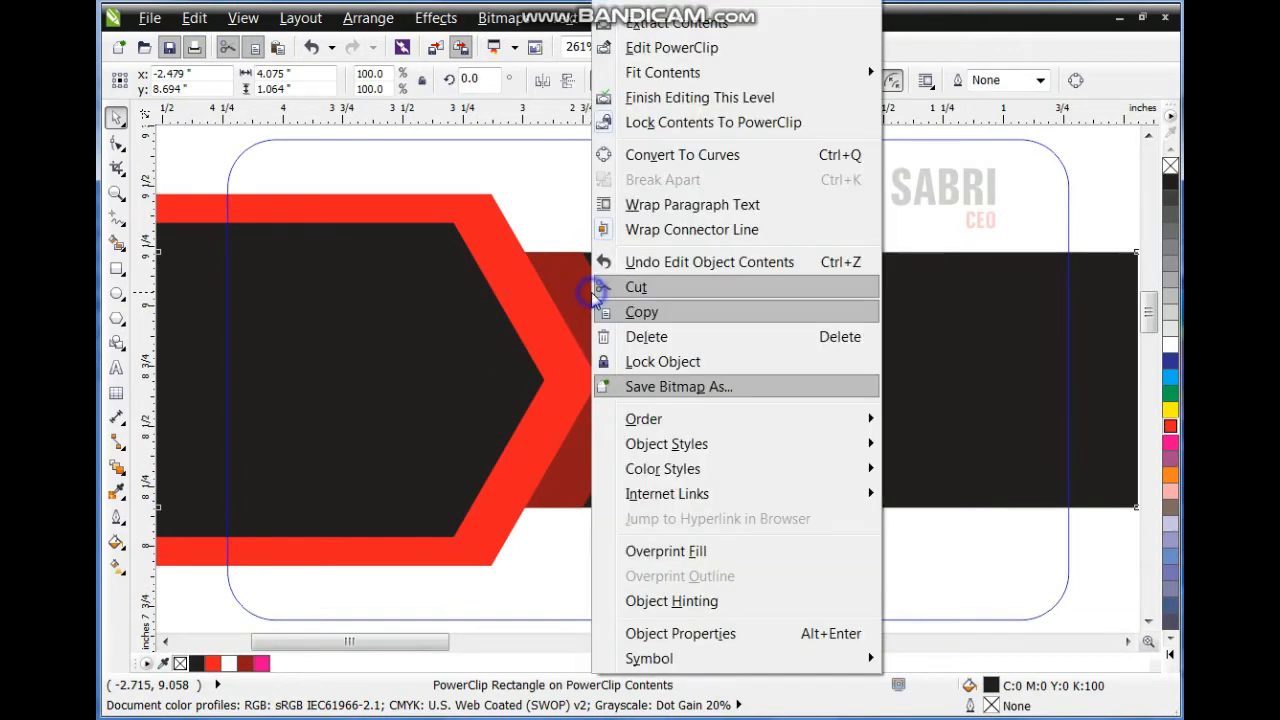
click(632, 46)
Fill the inner chevron with a custom dark green through CMYK Uniform Fill.
click(582, 298)
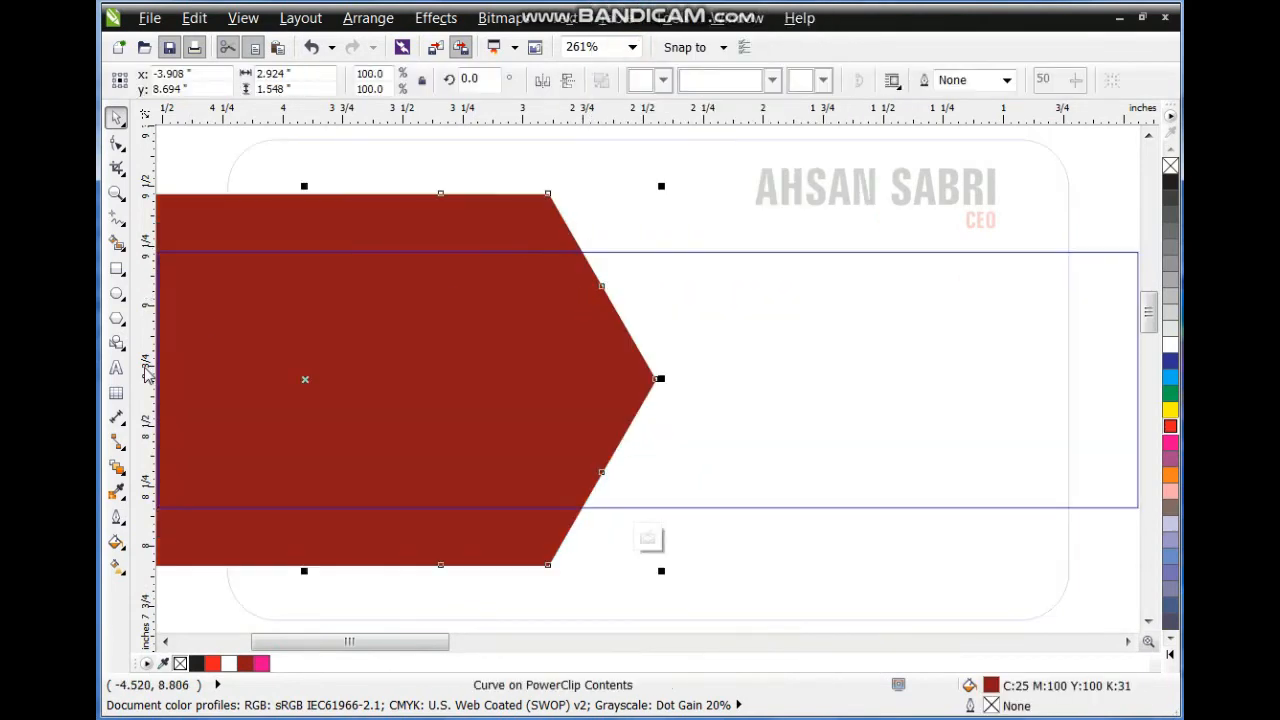
click(116, 542)
click(152, 542)
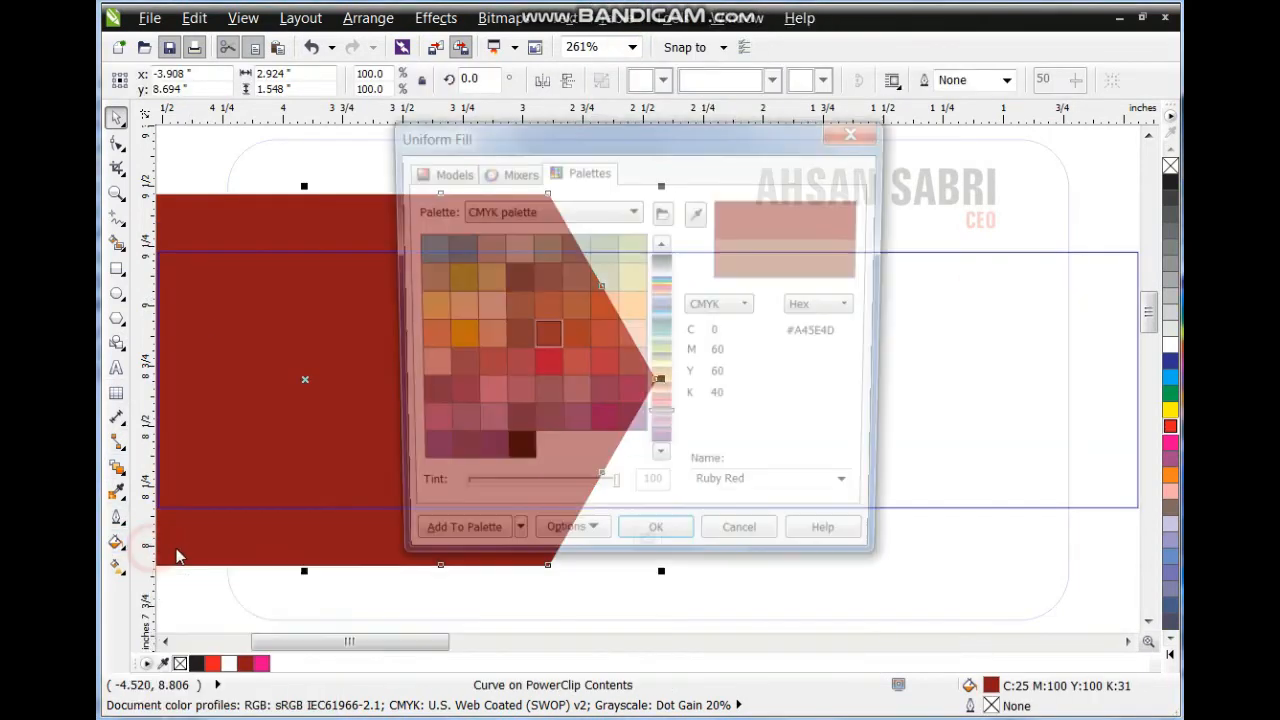
click(444, 172)
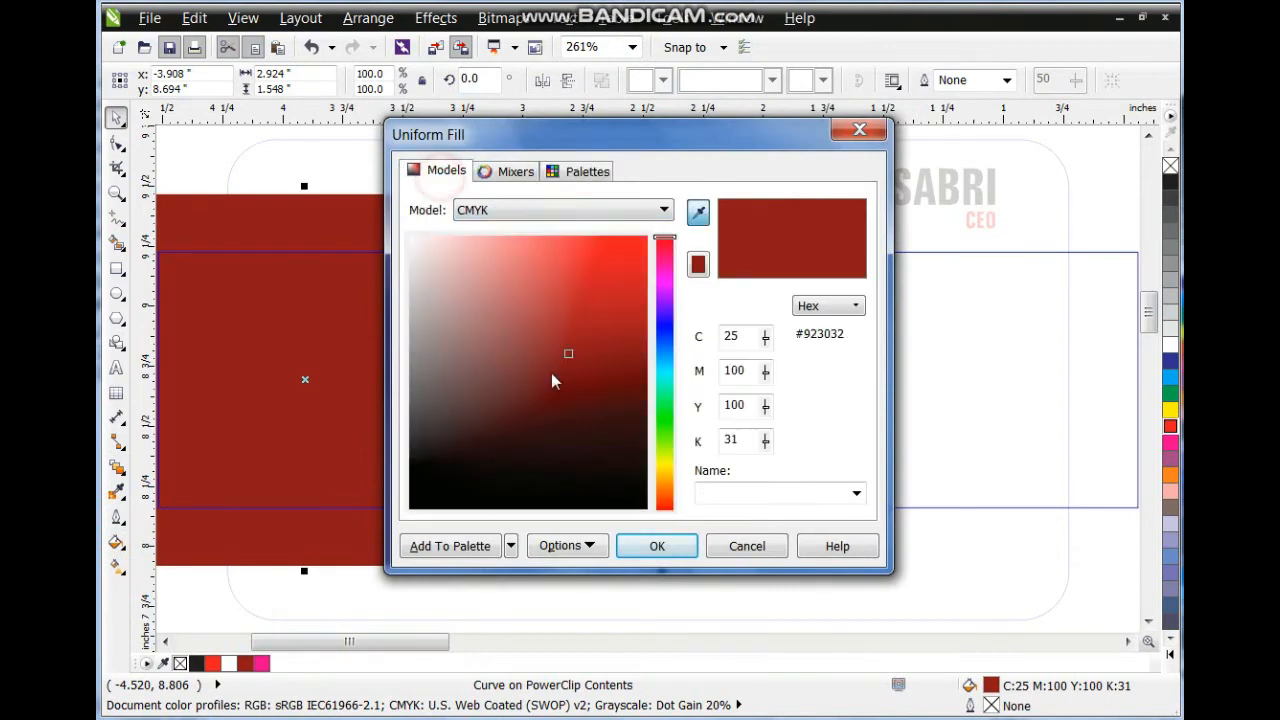
click(665, 430)
click(621, 408)
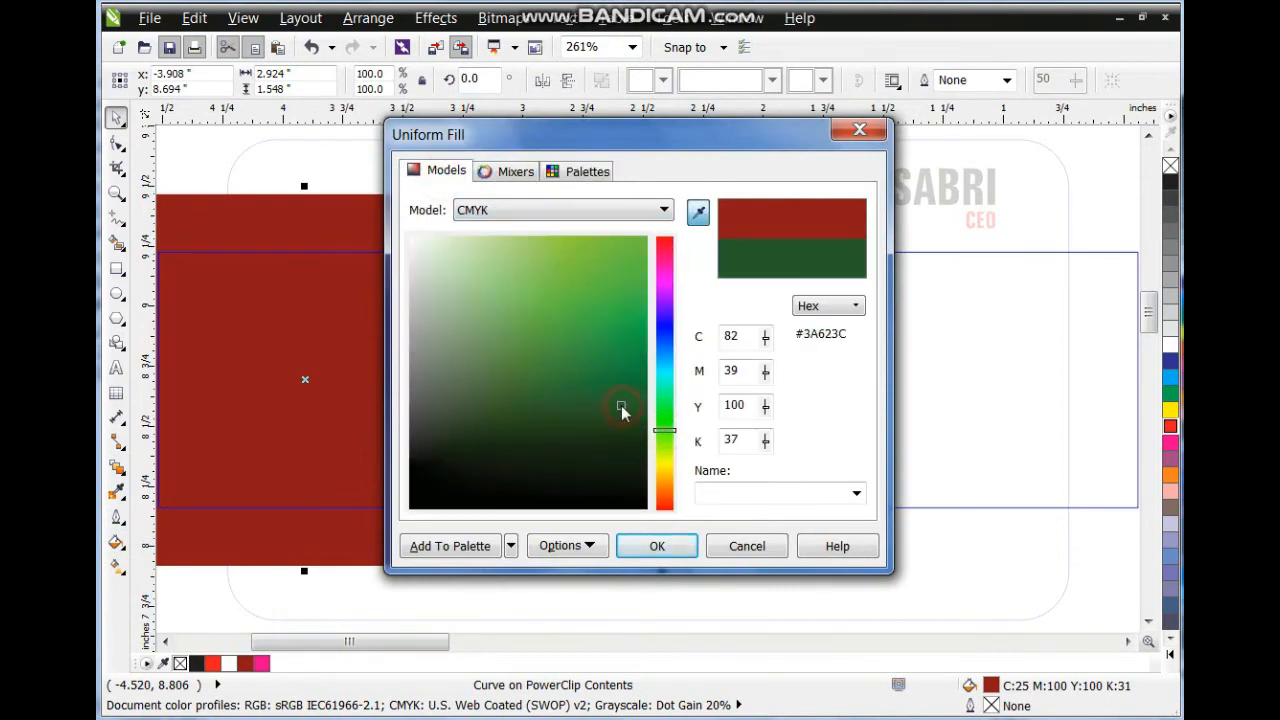
mouse_move(657, 433)
mouse_down()
mouse_move(663, 410)
mouse_move(623, 376)
mouse_up()
click(655, 545)
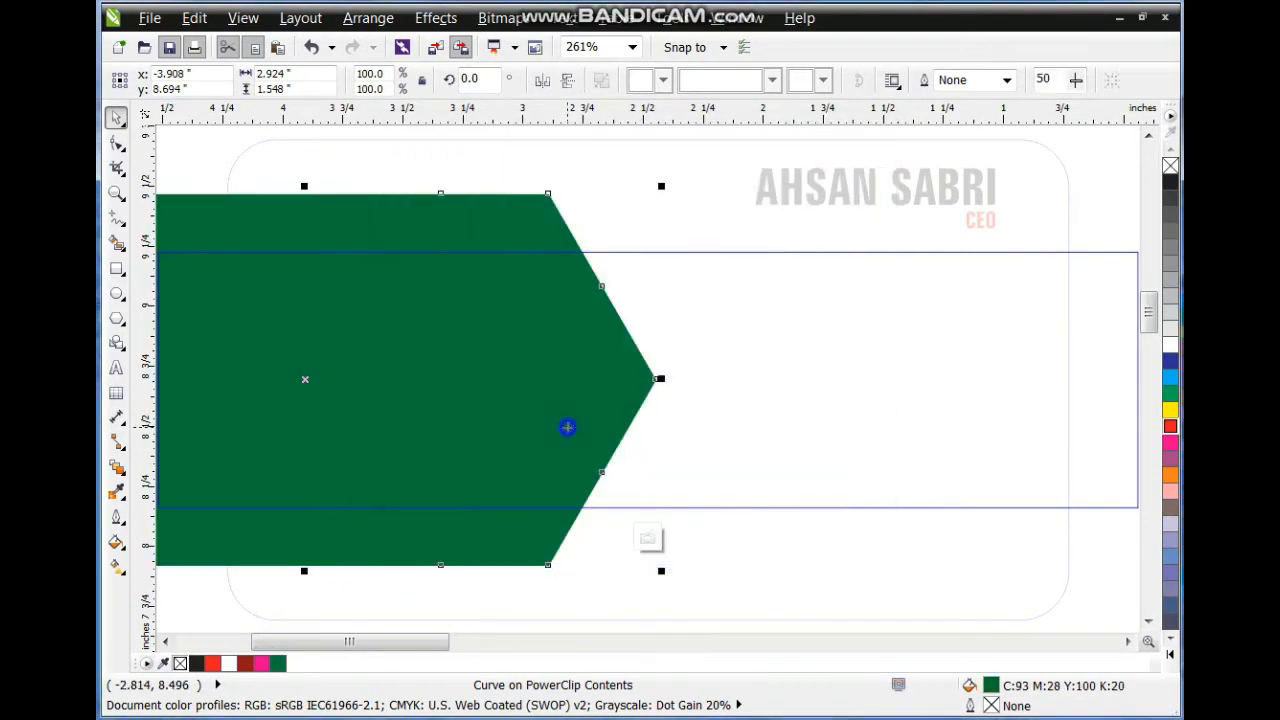
right_click(569, 426)
click(660, 24)
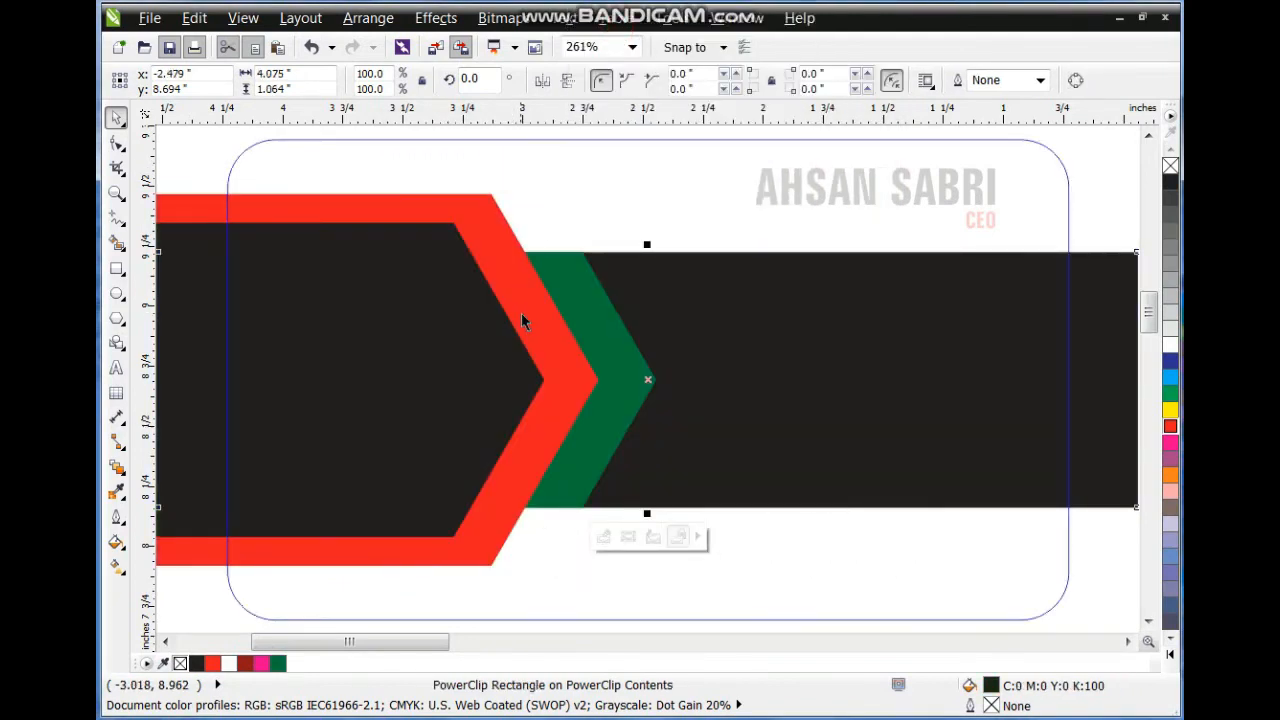
Make the outer chevron yellow-green and finish editing the card's PowerClip.
click(527, 313)
click(1170, 652)
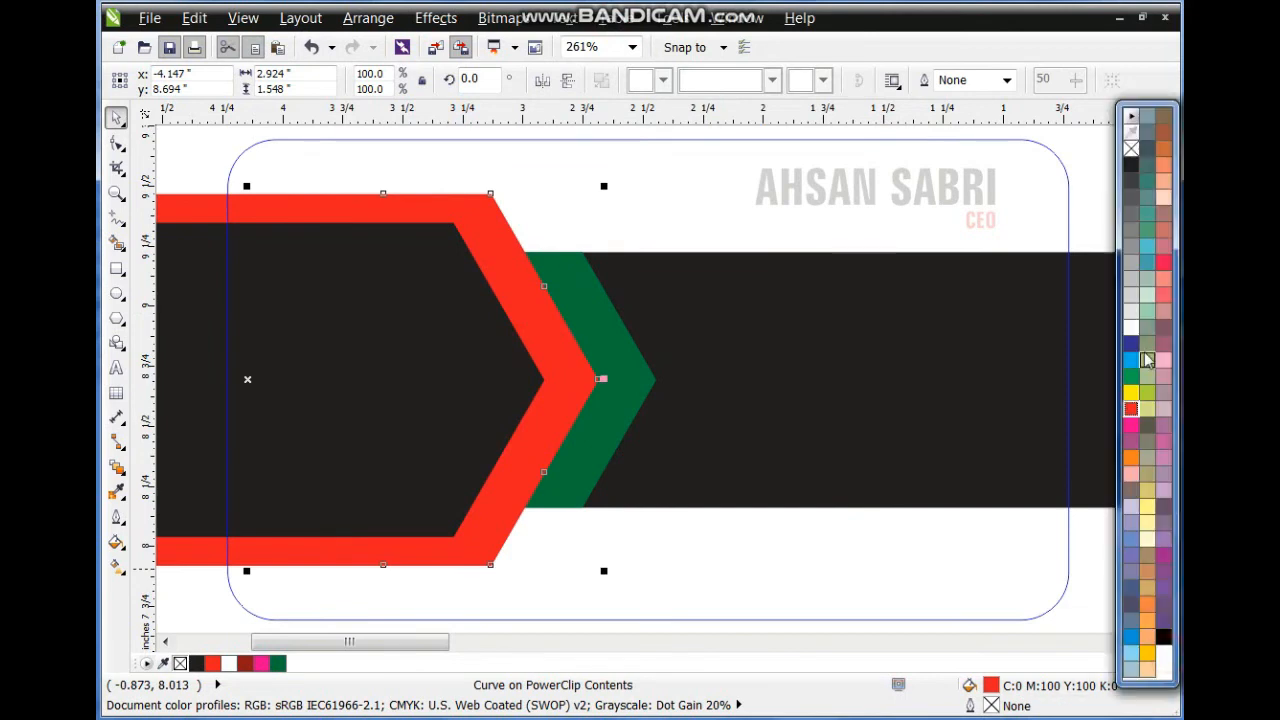
click(1131, 393)
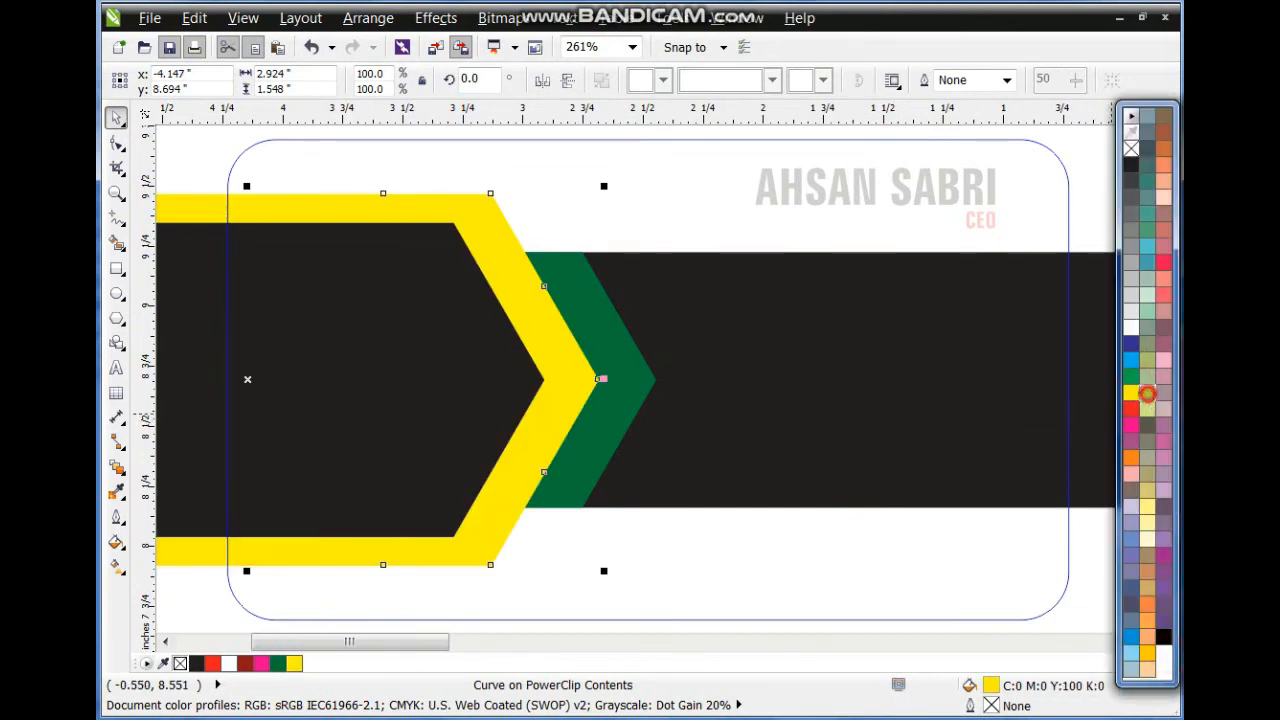
click(1147, 393)
right_click(723, 346)
click(749, 97)
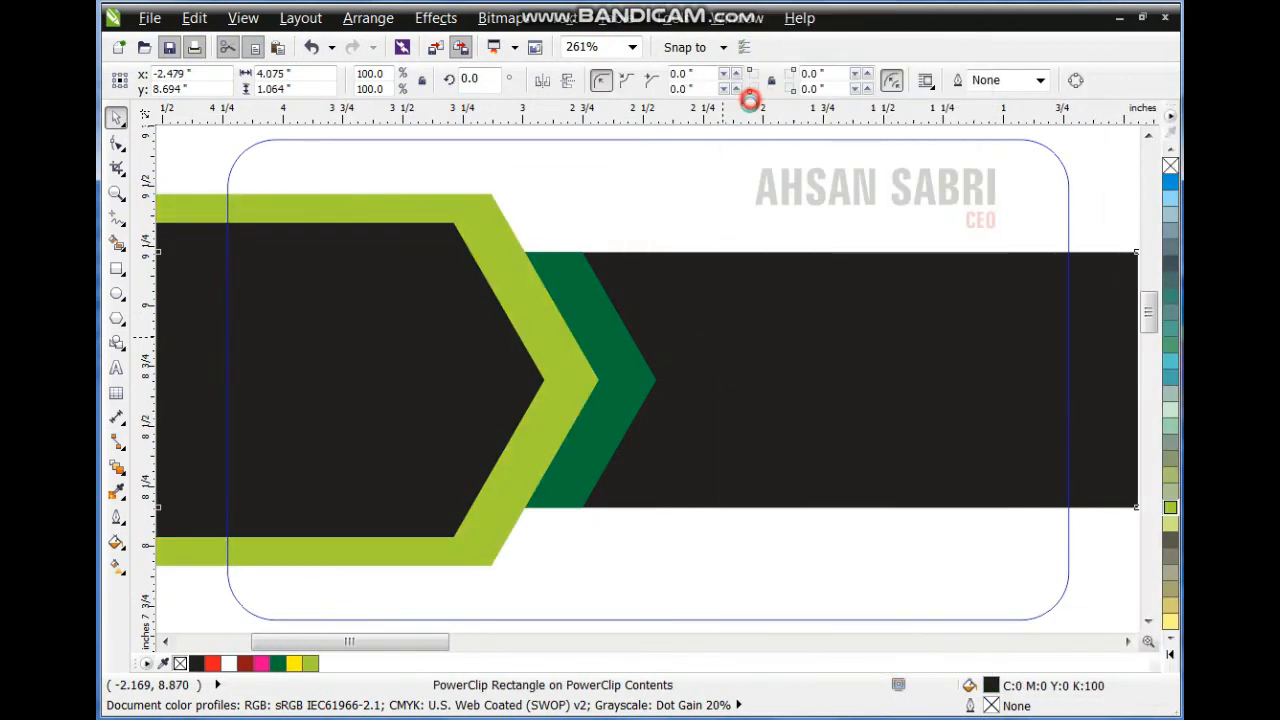
scroll(583, 445, down, 4)
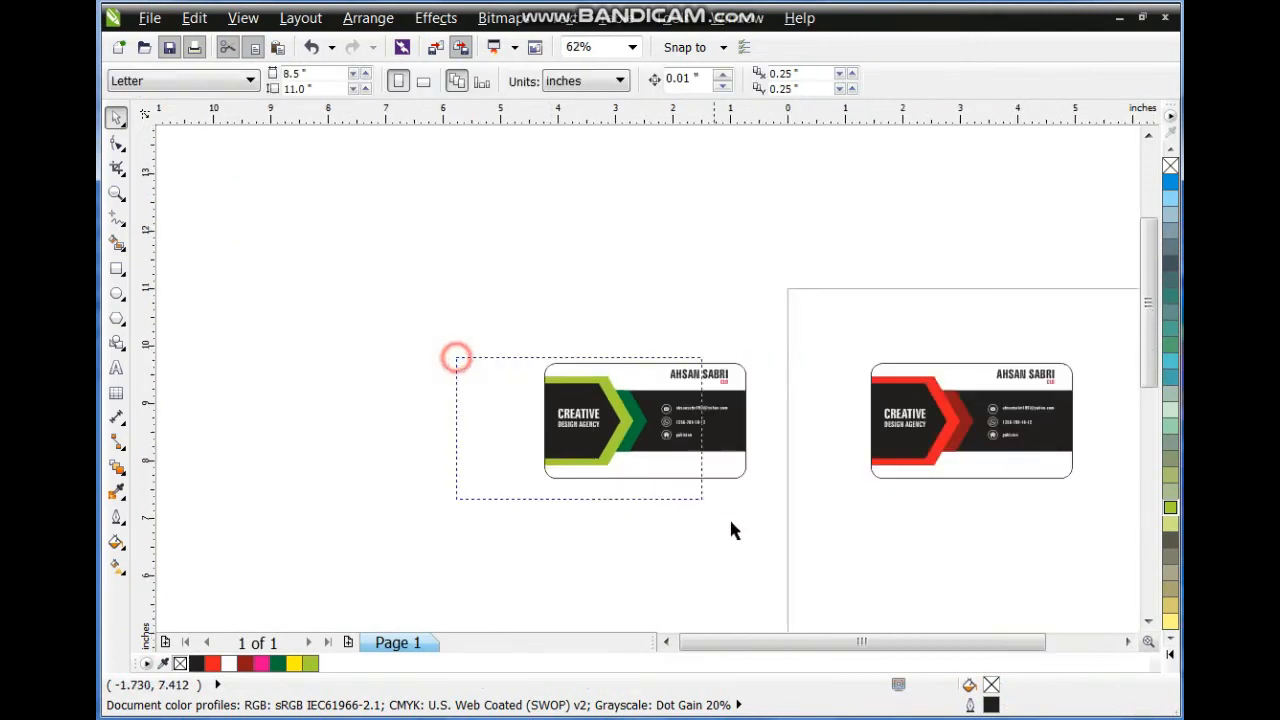
Move the green card next to the red card and shift both right.
drag(687, 494, 772, 537)
drag(672, 409, 785, 409)
drag(590, 322, 1128, 537)
drag(885, 430, 917, 421)
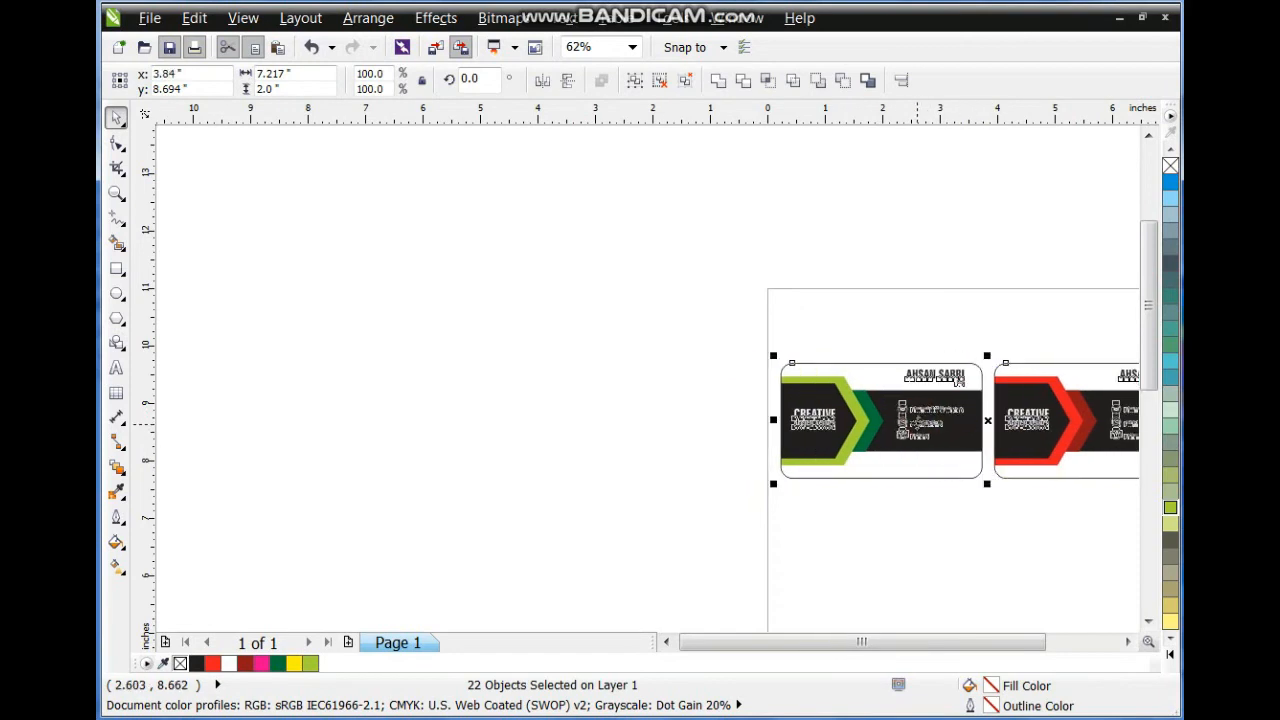
Drag both cards down and drop a copy to form a second row.
key(F4)
scroll(899, 427, down, 1)
drag(815, 401, 834, 563)
right_click(834, 563)
key(shift+F2)
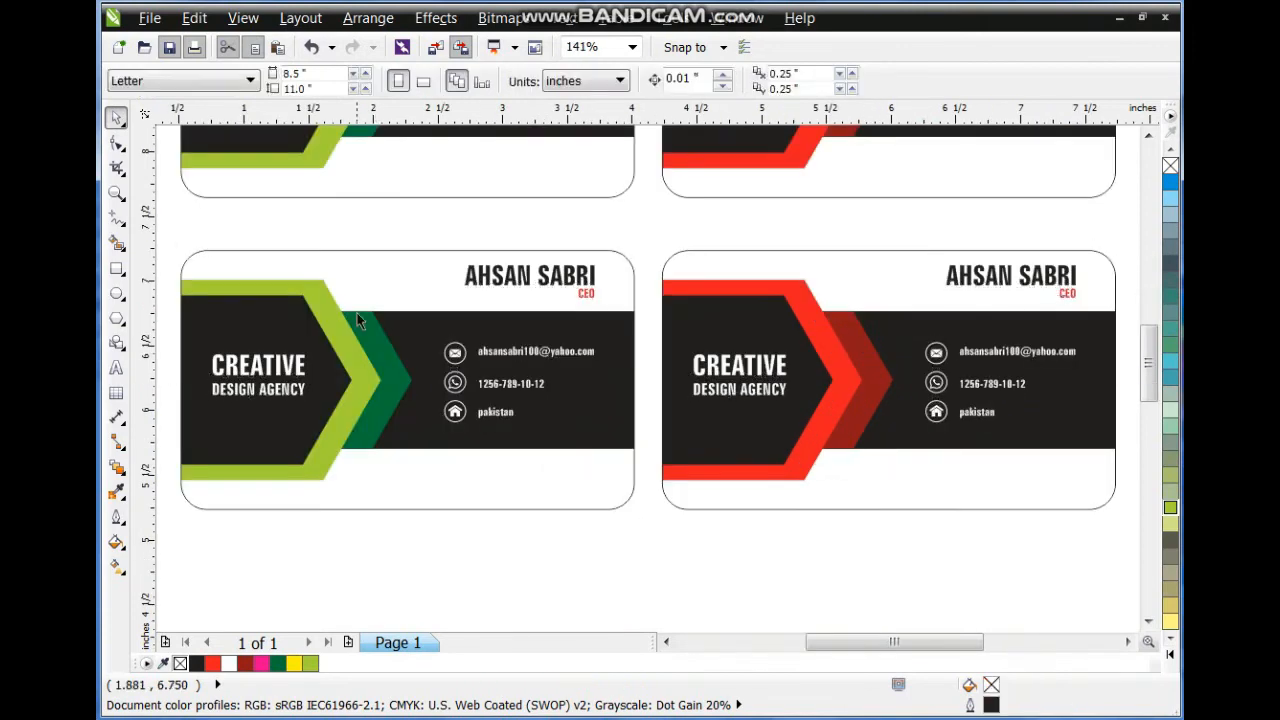
Make the lower-left card's outer chevron cyan inside its PowerClip.
right_click(358, 314)
click(400, 48)
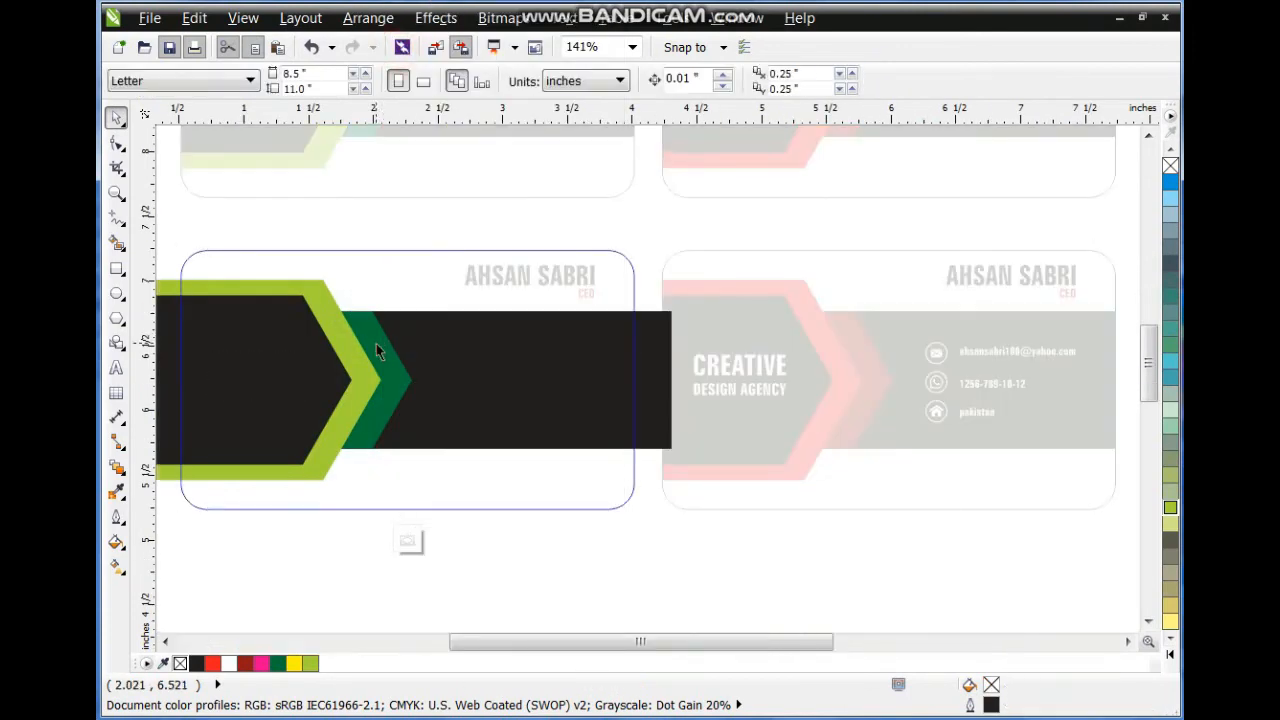
click(349, 340)
click(1170, 362)
Make the inner chevron in the dark band blue and finish editing both PowerClip levels.
click(400, 337)
right_click(398, 338)
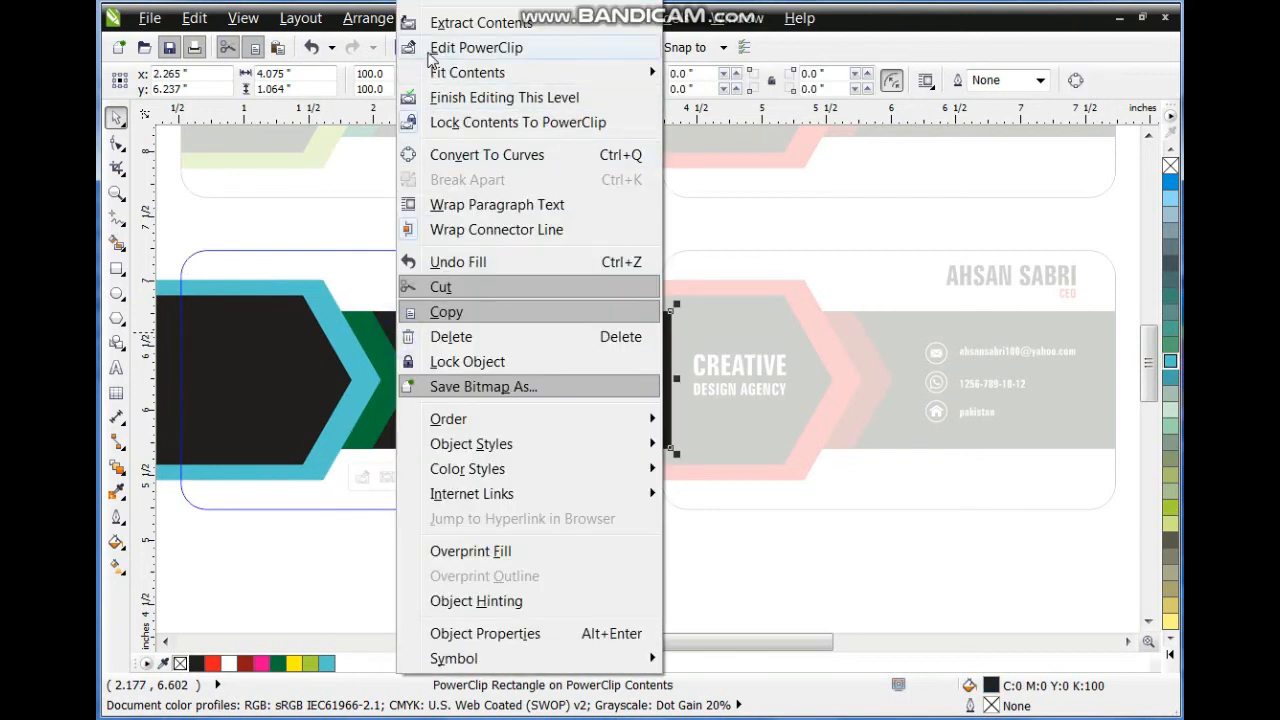
click(428, 48)
click(385, 335)
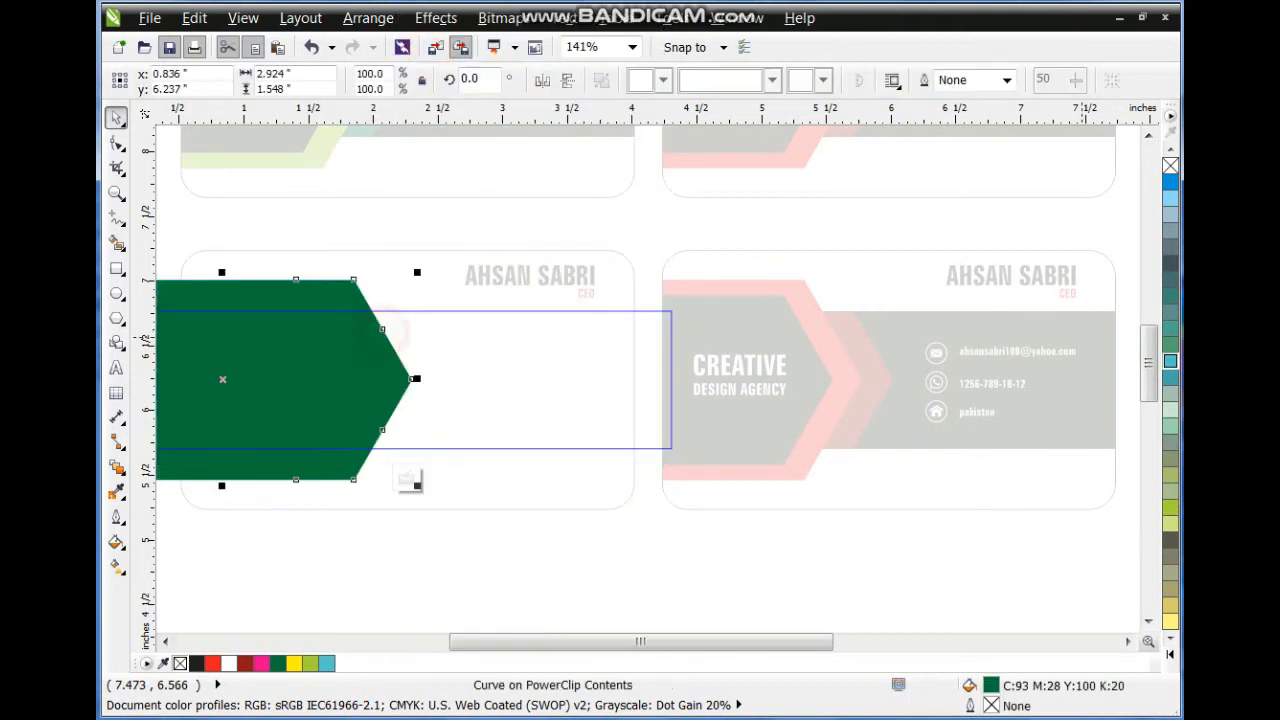
click(1170, 362)
click(1170, 182)
right_click(259, 372)
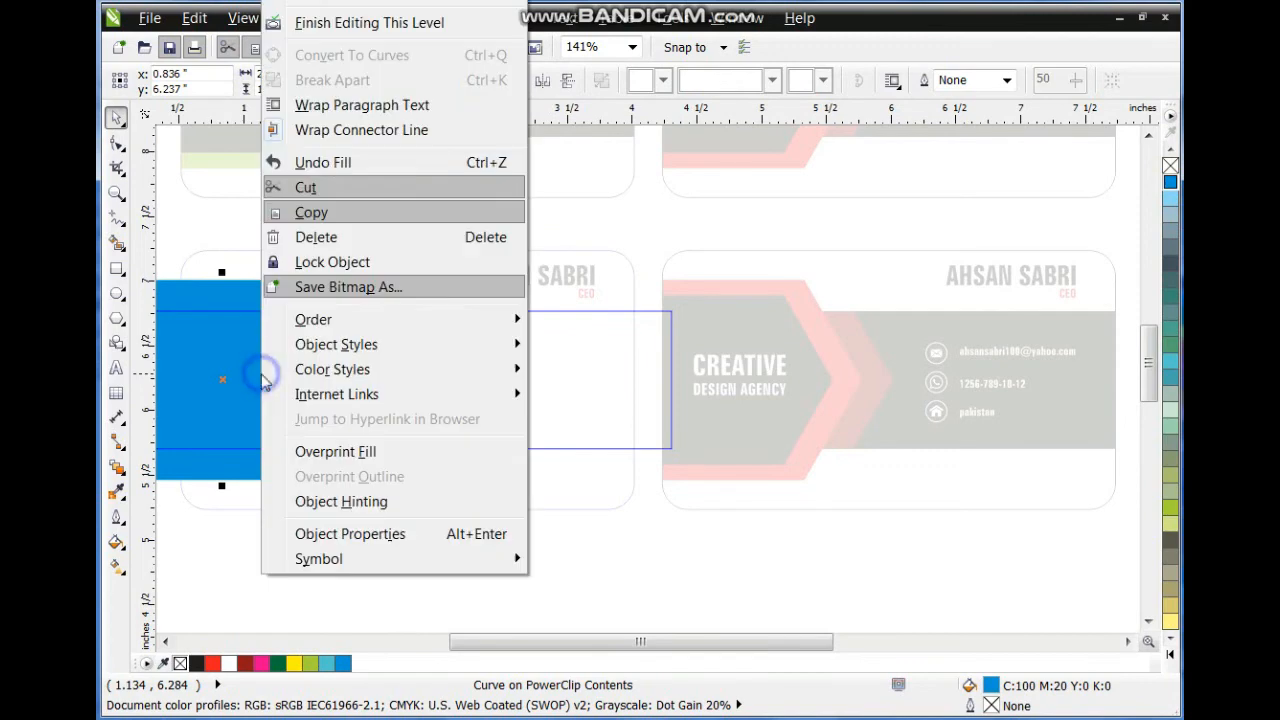
click(322, 22)
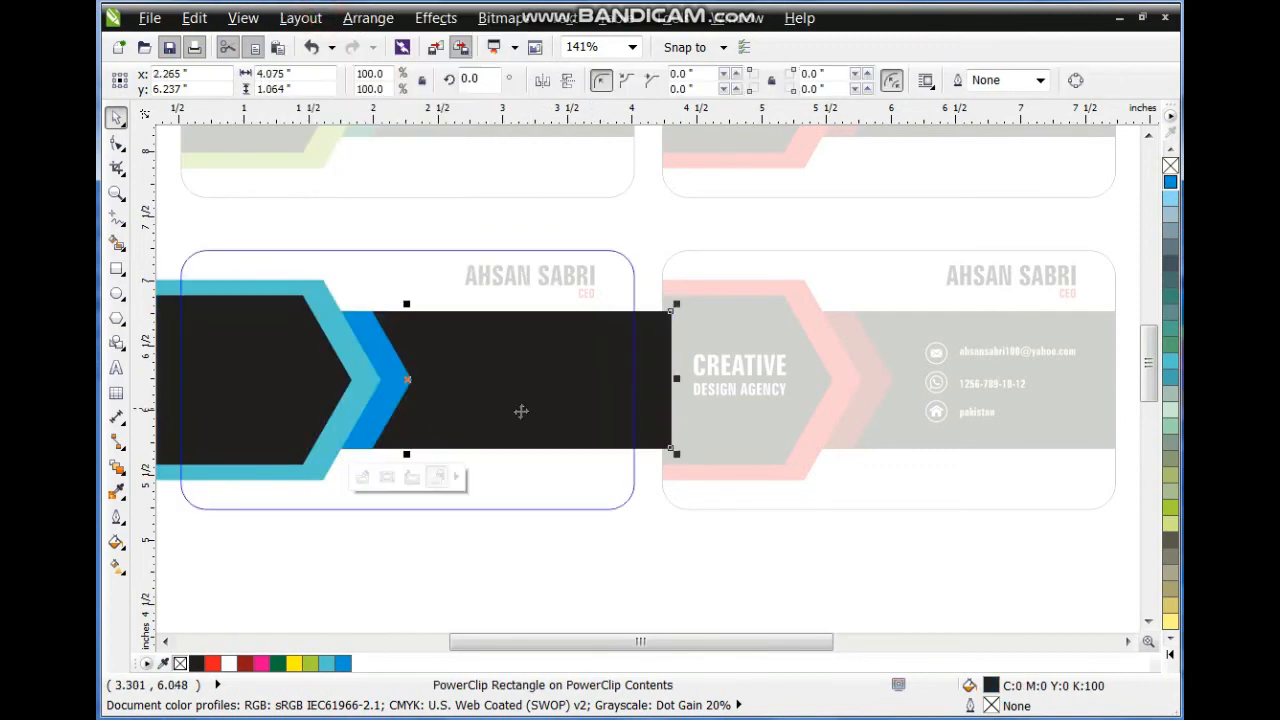
right_click(415, 414)
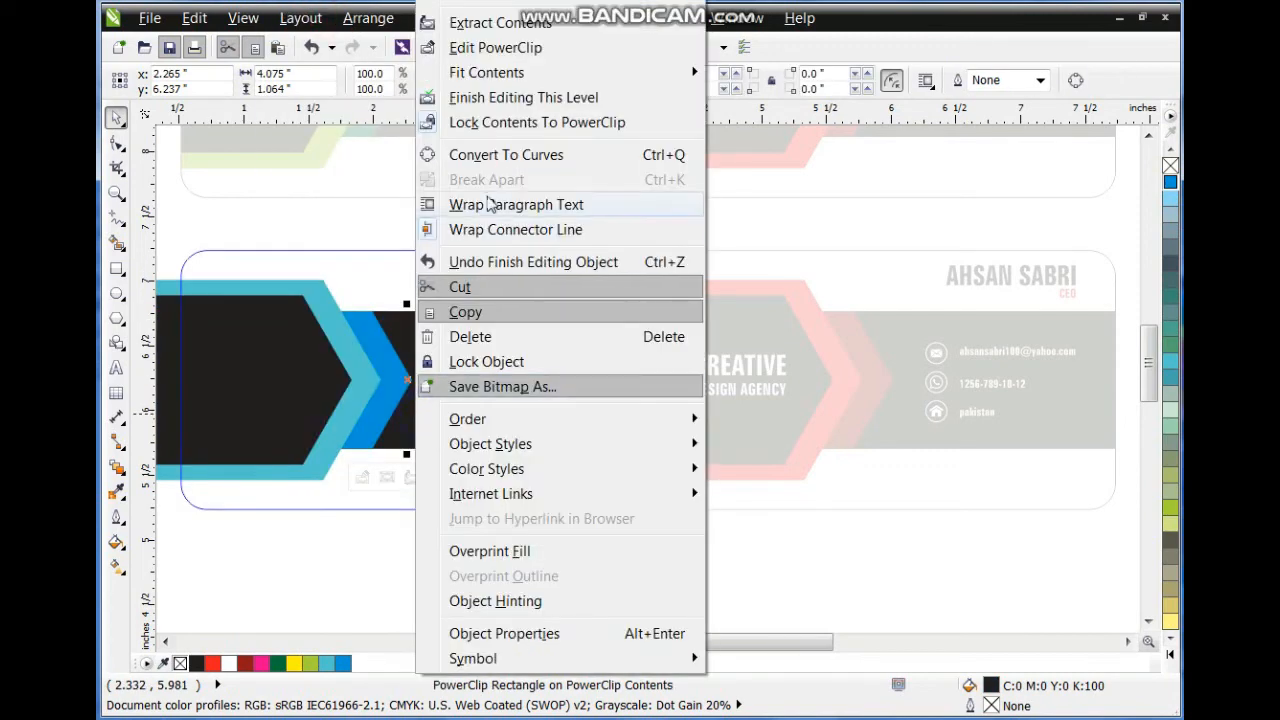
click(500, 94)
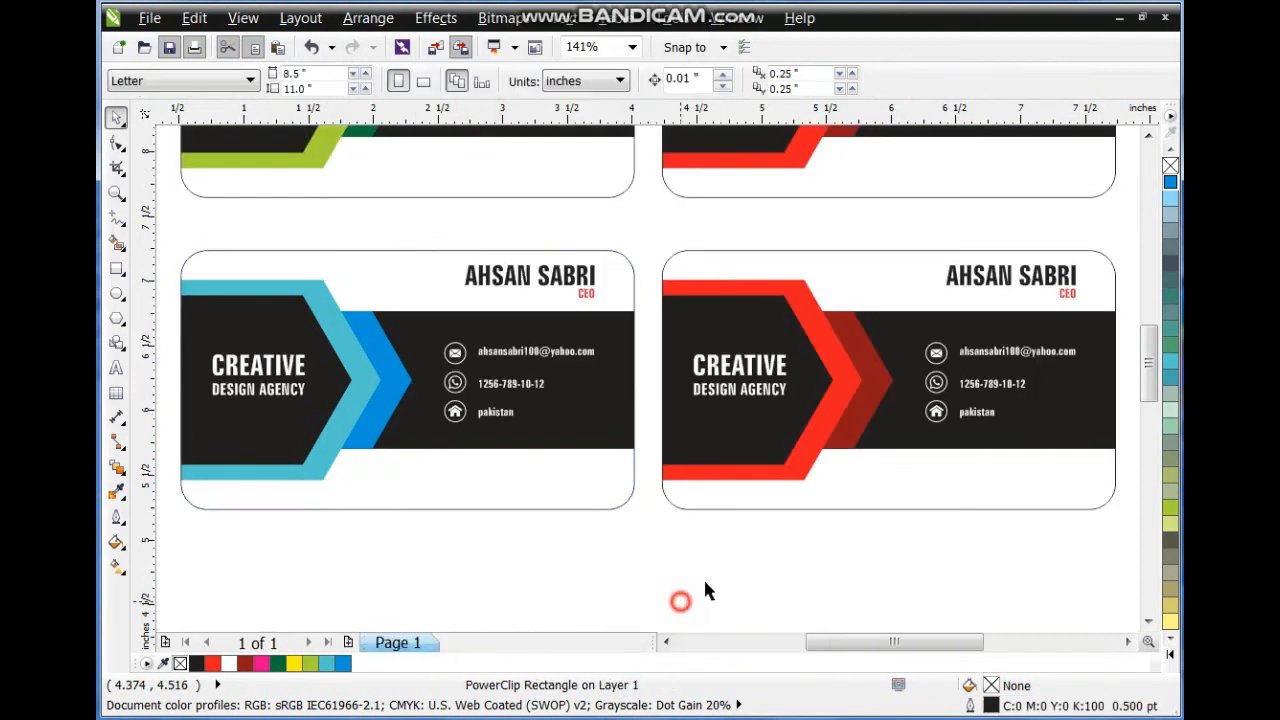
right_click(817, 467)
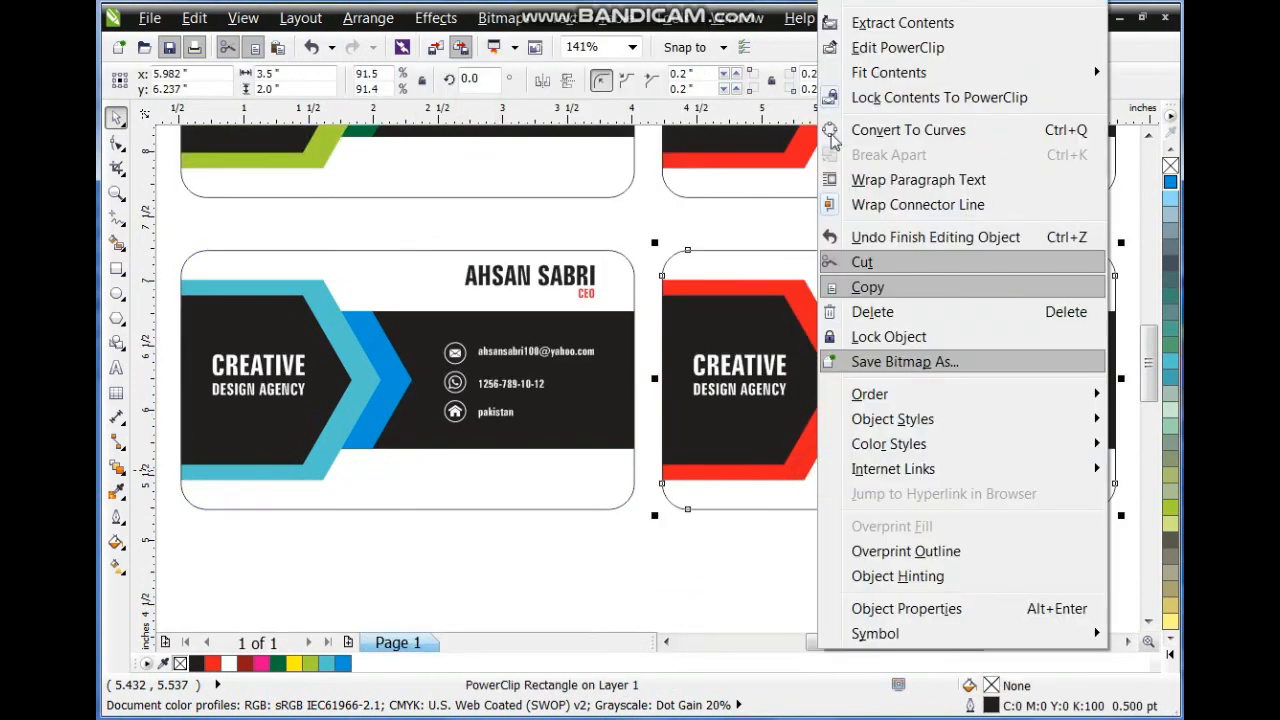
Make the lower-right card's outer chevron yellow inside its PowerClip.
click(870, 47)
click(1169, 642)
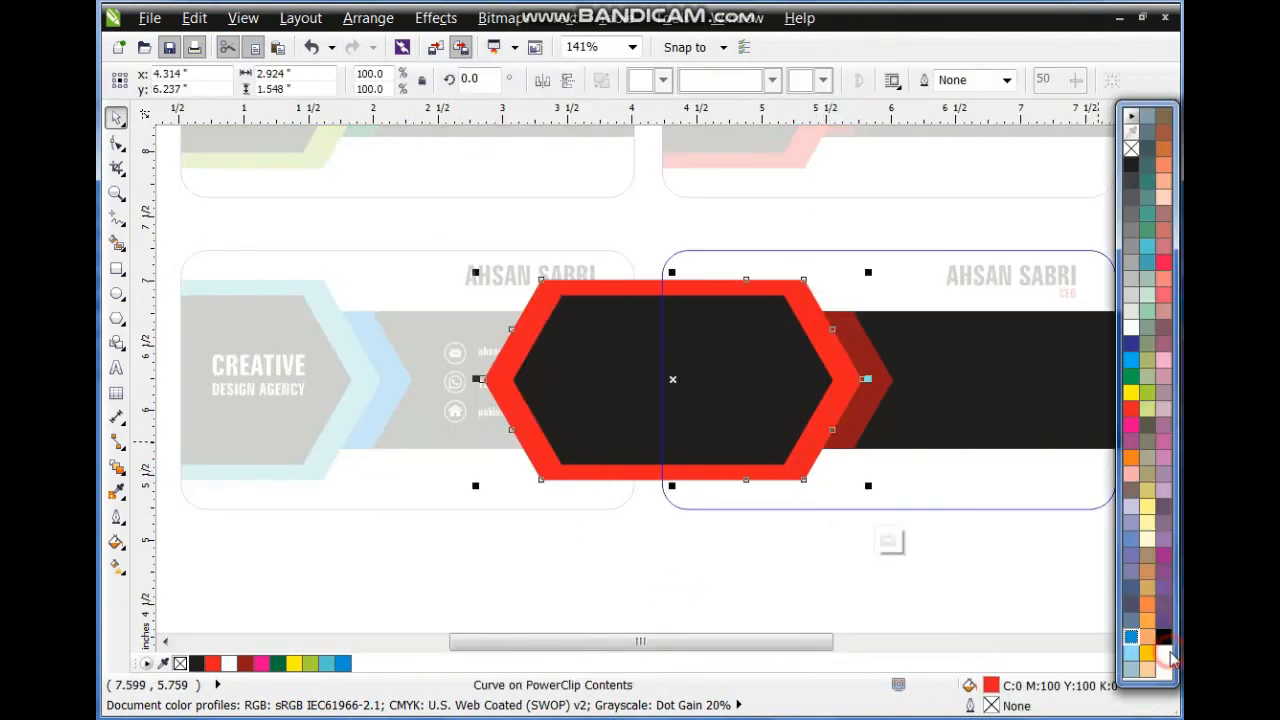
click(1149, 656)
Make the inner chevron orange and finish editing both PowerClip levels.
right_click(882, 420)
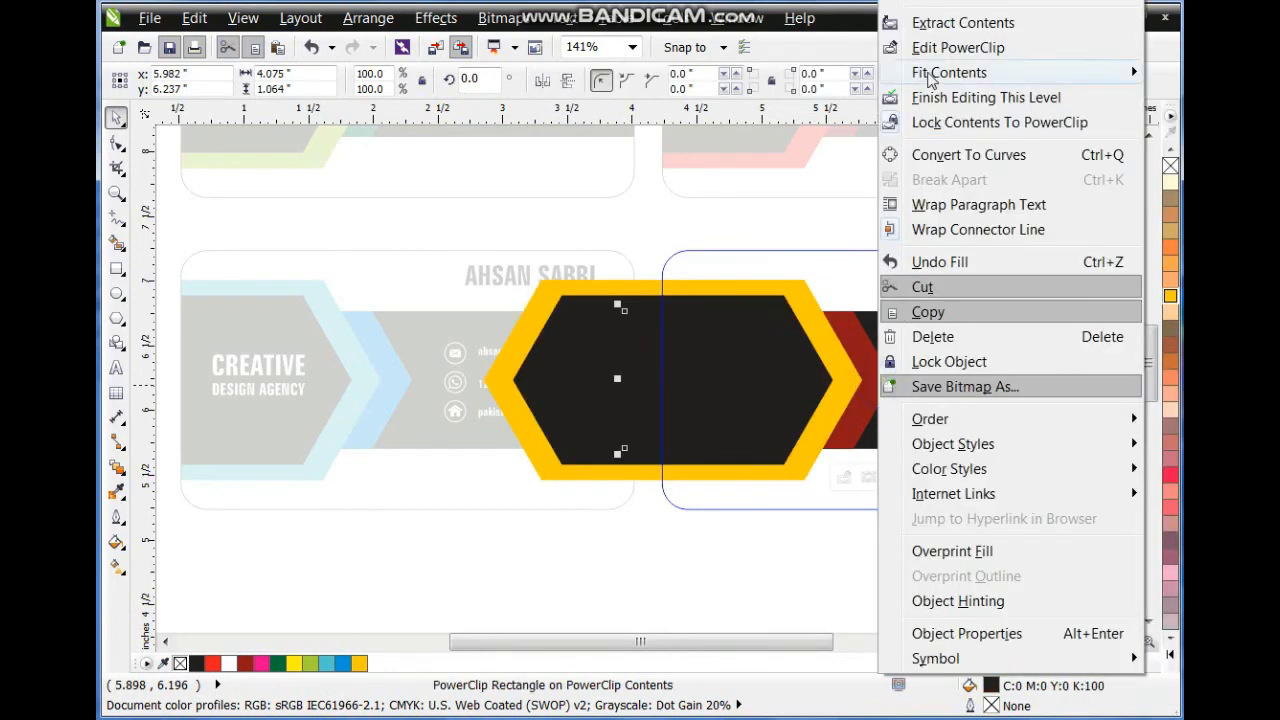
click(926, 48)
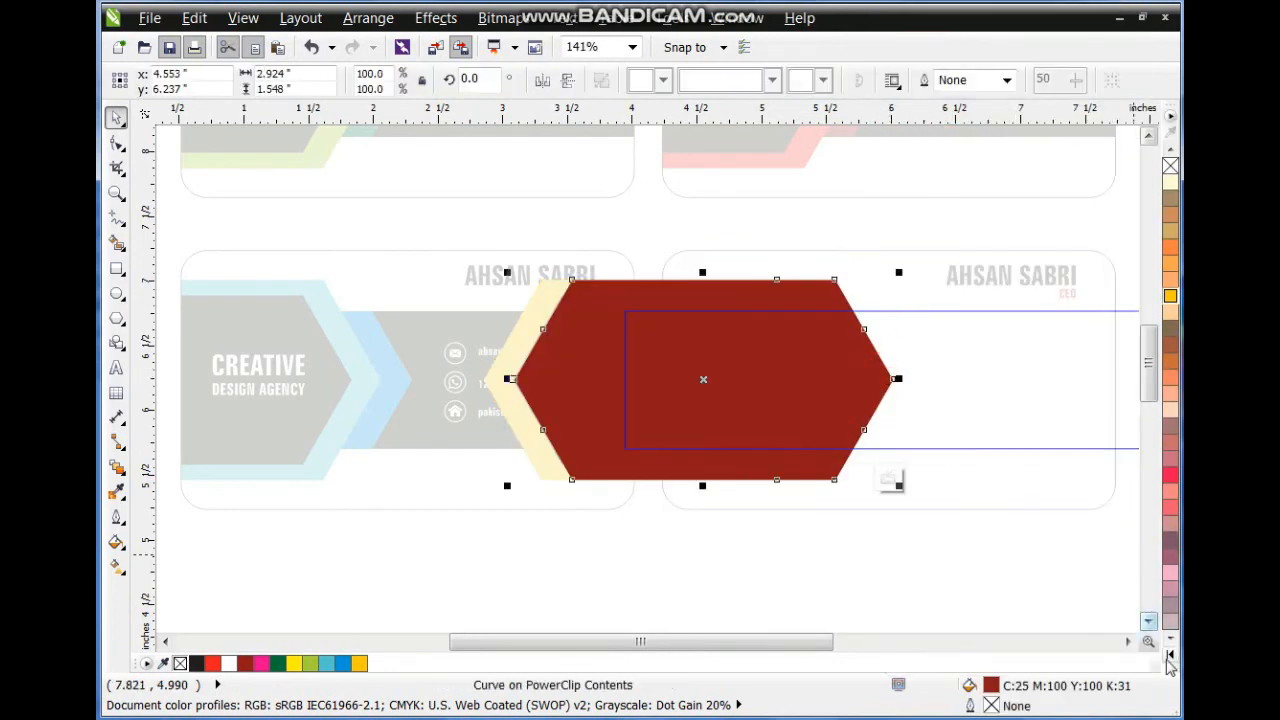
click(1169, 645)
click(1131, 458)
right_click(851, 372)
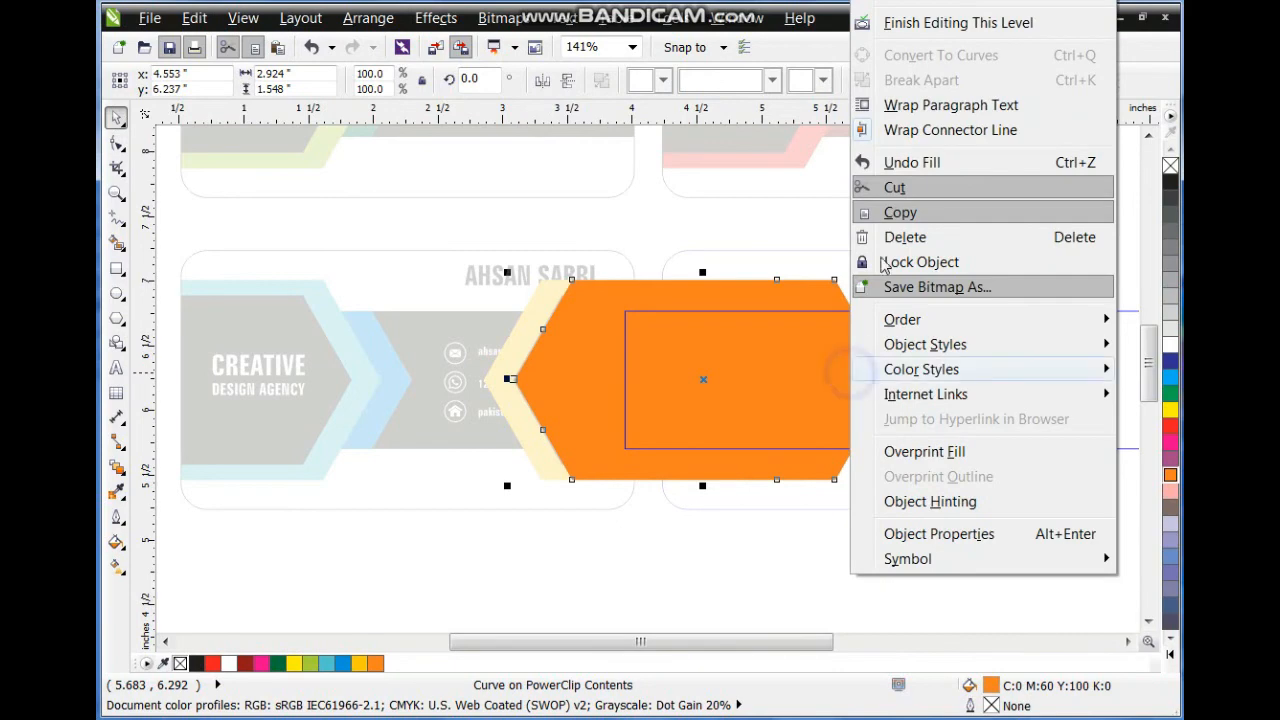
click(907, 25)
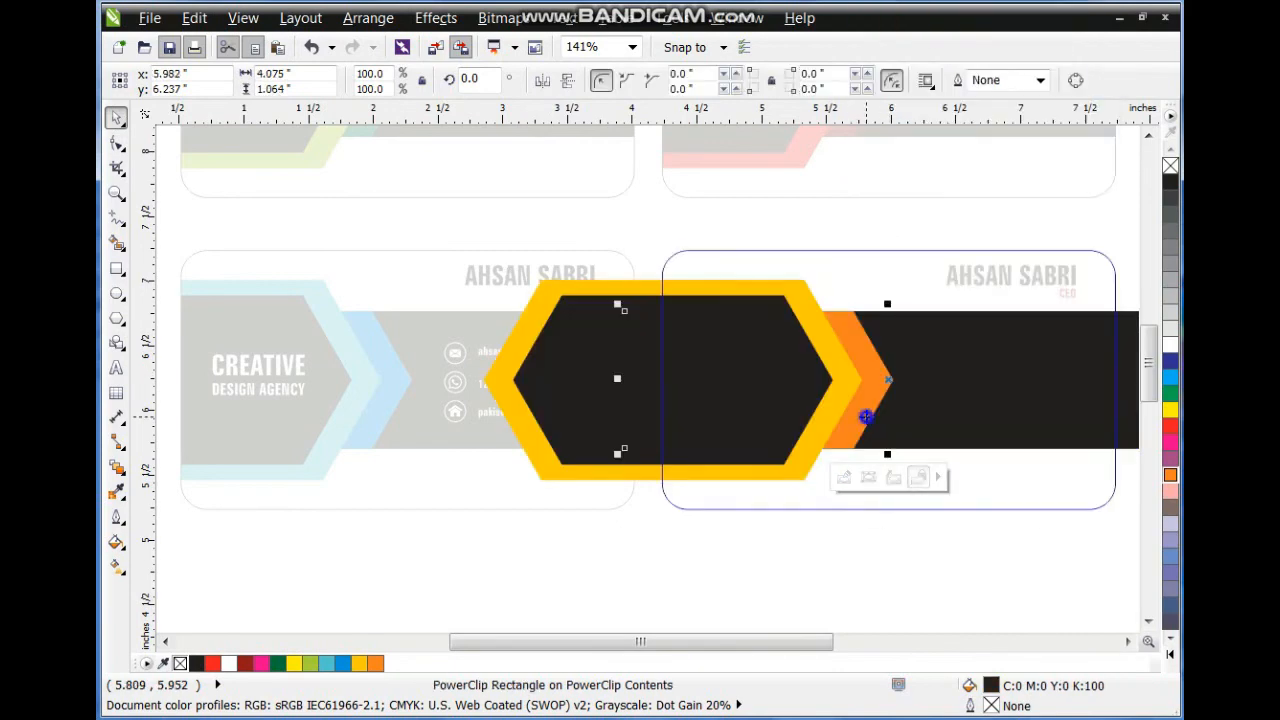
right_click(866, 417)
click(940, 94)
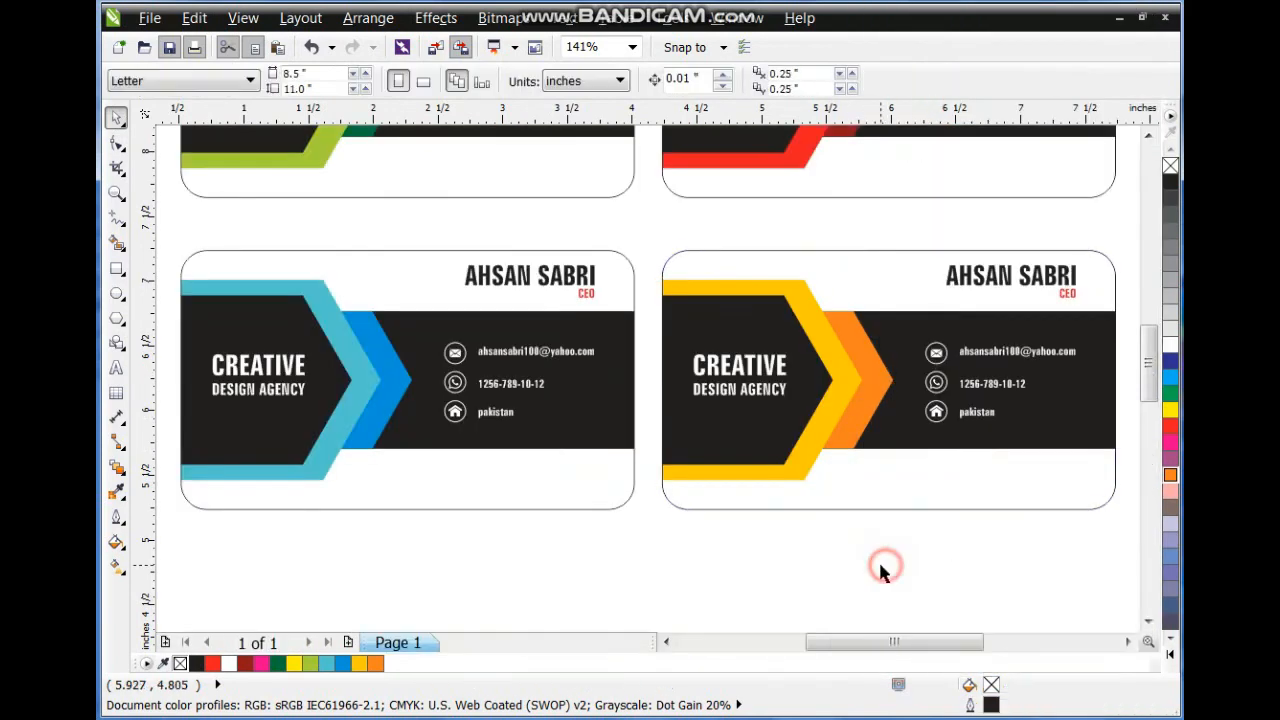
scroll(880, 570, down, 3)
Draw a rectangle enclosing all four cards.
click(116, 266)
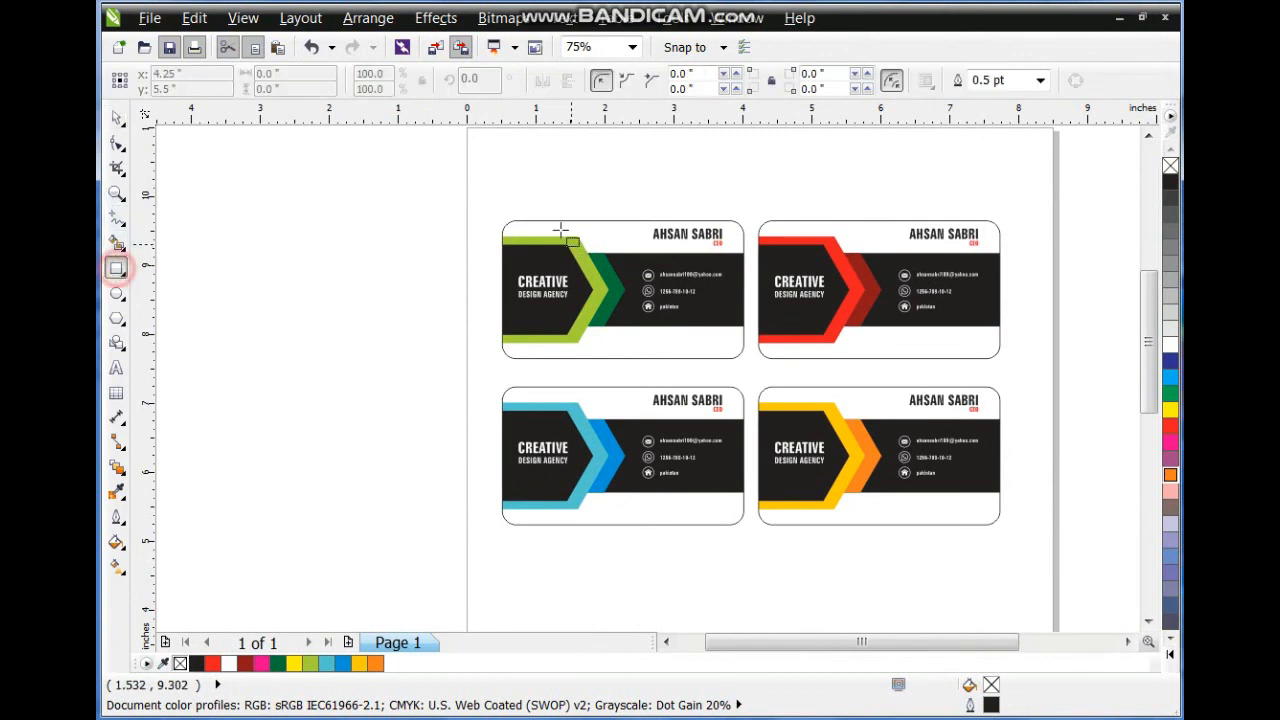
drag(462, 165, 1046, 591)
click(116, 118)
Fill the green, red, blue and yellow cards white.
click(548, 220)
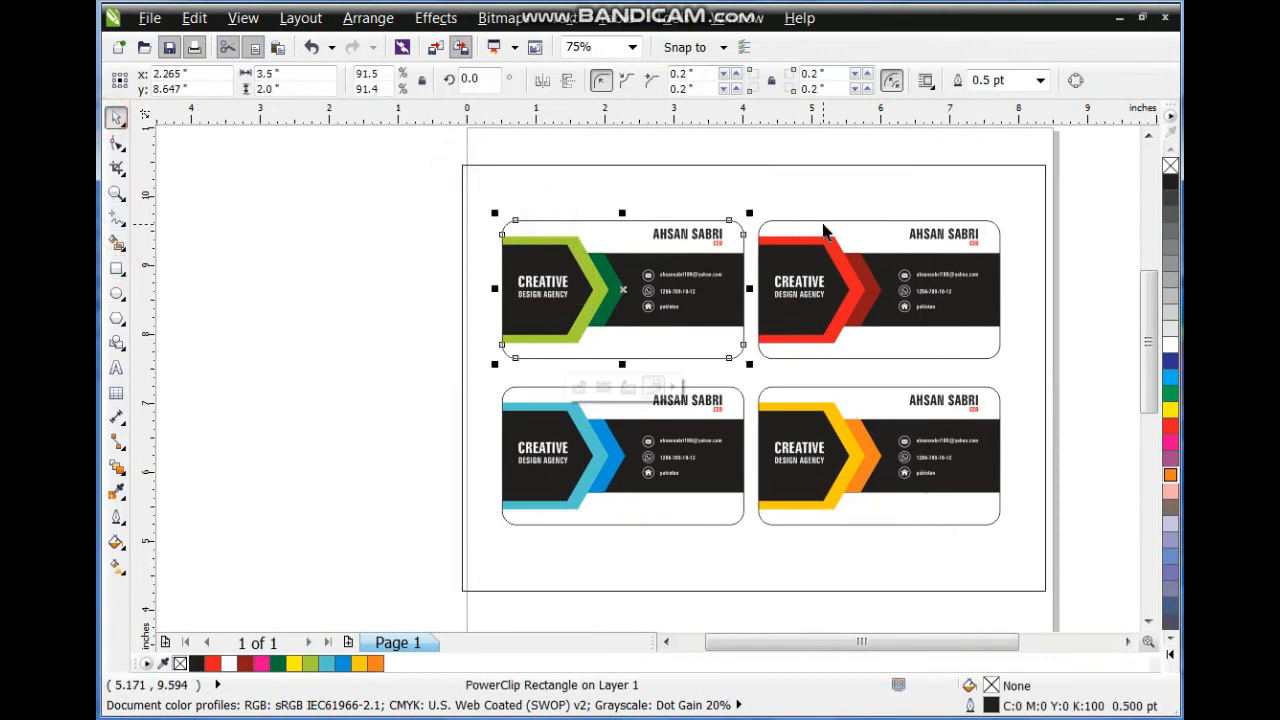
shift+click(827, 225)
shift+click(742, 401)
shift+click(781, 384)
click(1171, 345)
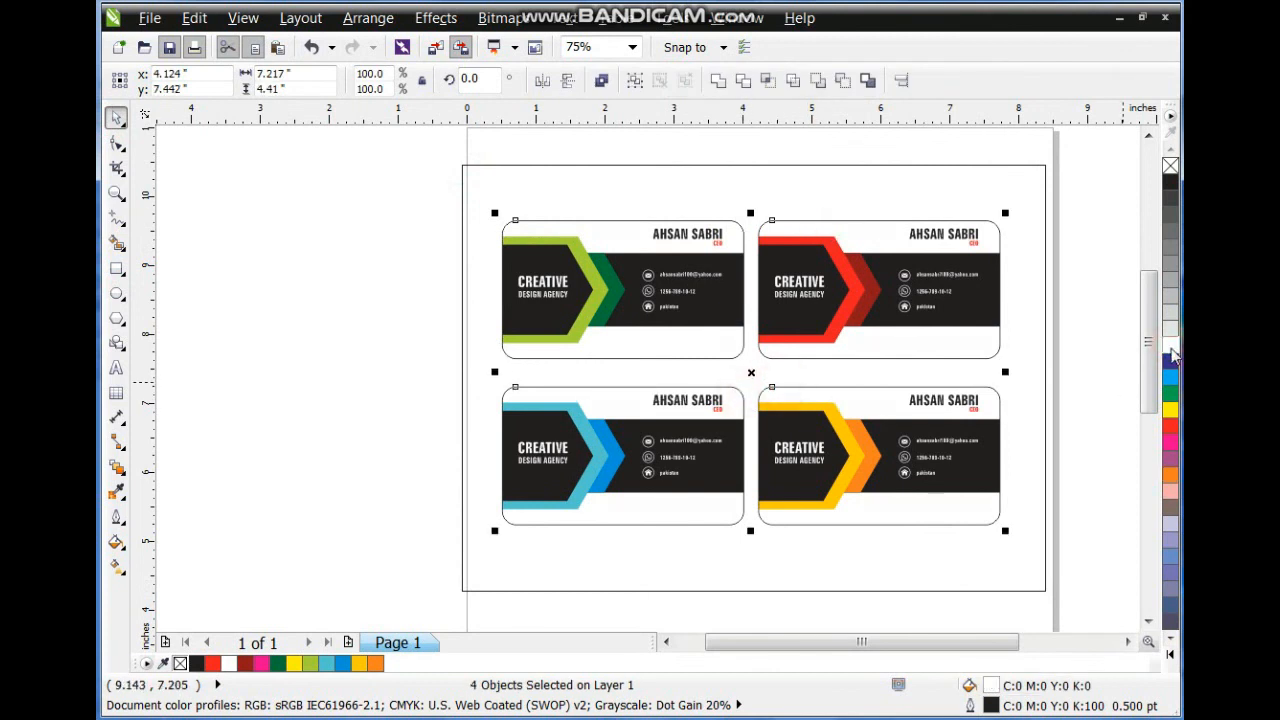
Fill the rectangle dark grey, send it behind the cards, and preview full screen.
click(1044, 187)
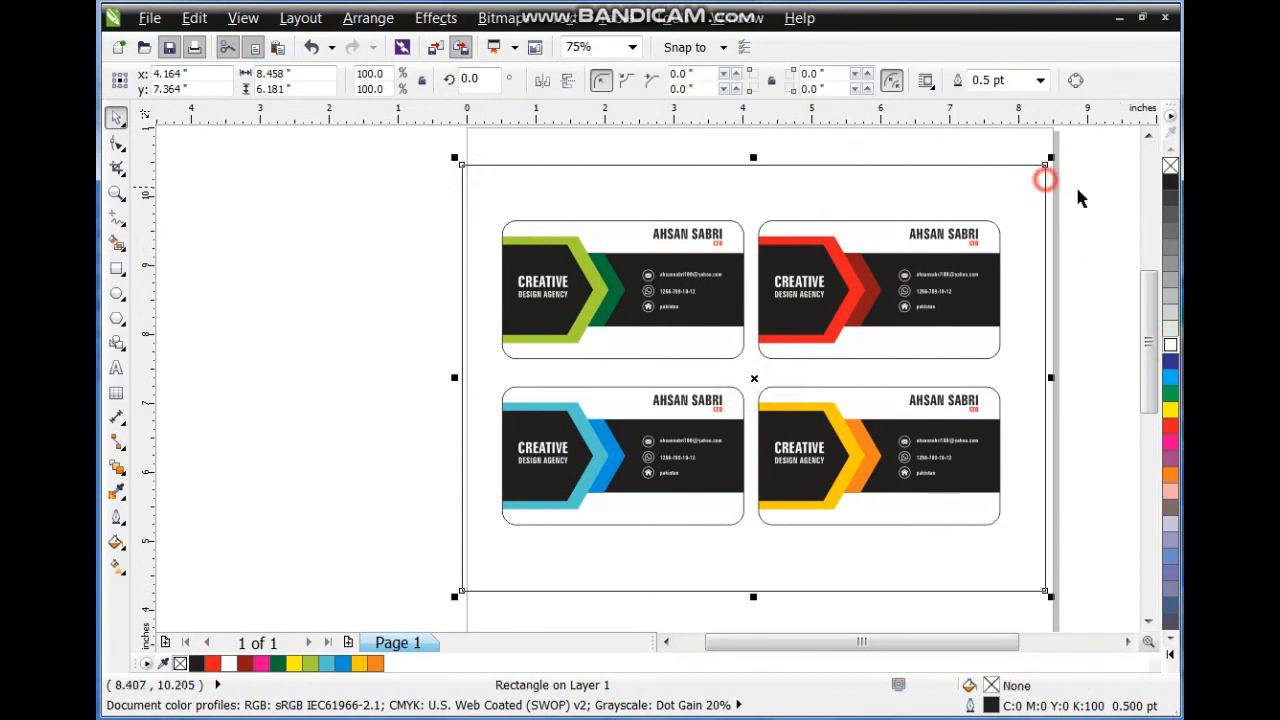
click(1170, 216)
key(shift+Page_Down)
key(shift+F2)
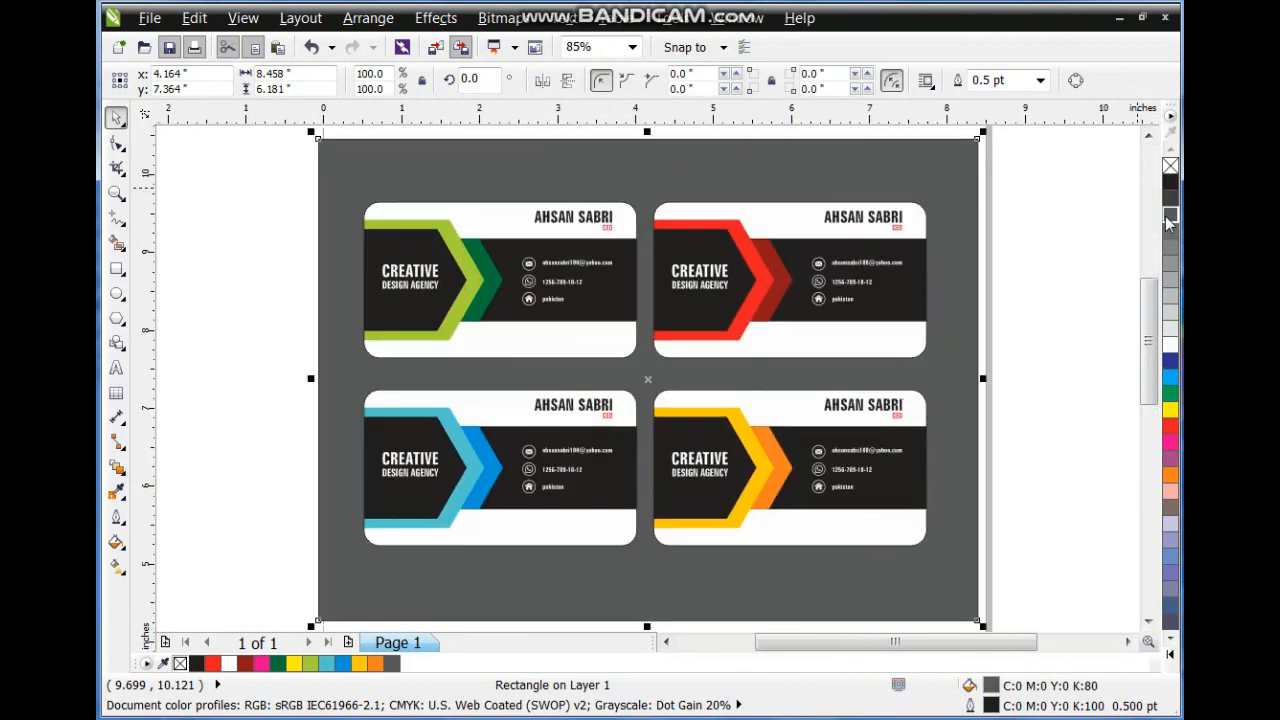
key(F9)
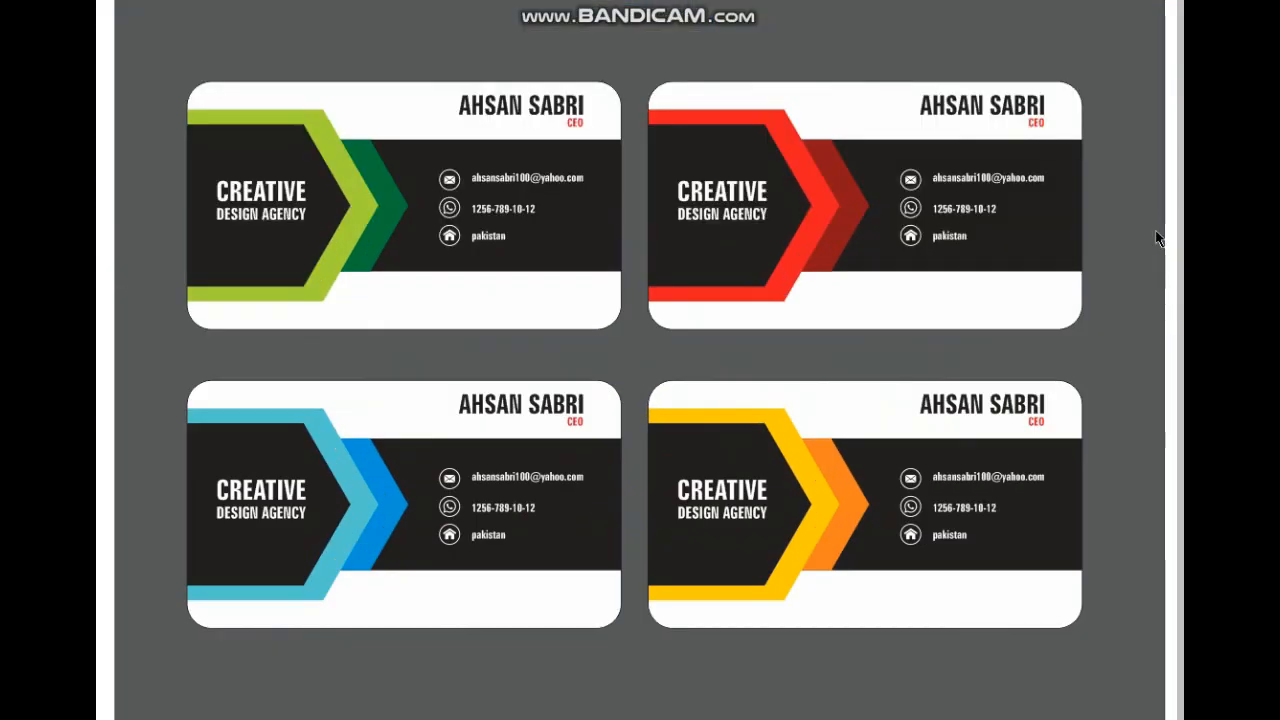